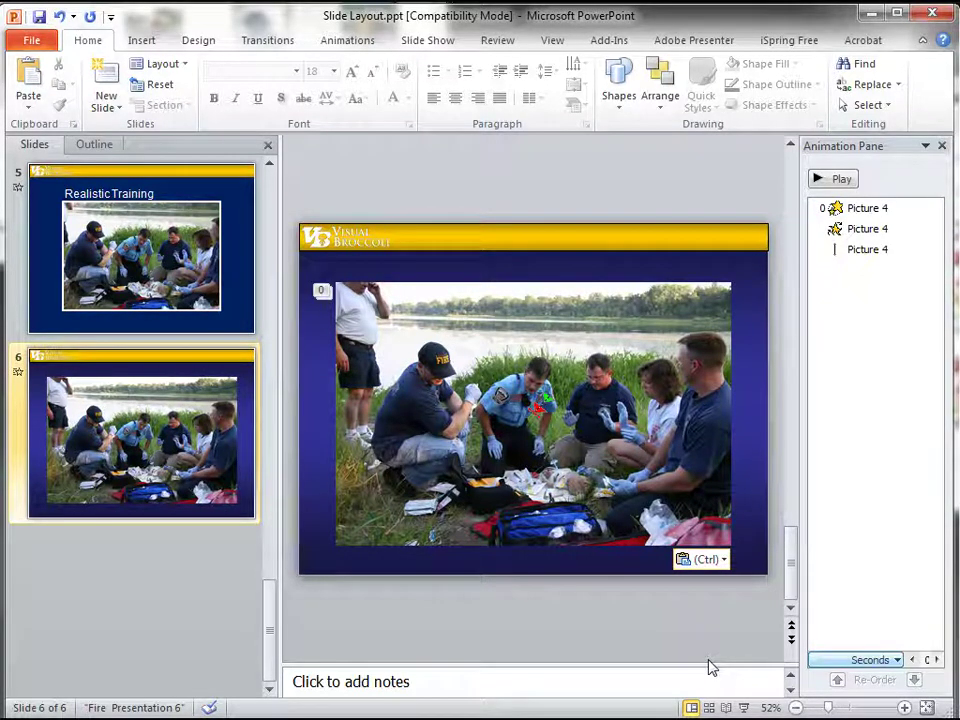
Step: Move the picture group on slide 4 to the right and slightly higher
click(261, 298)
click(258, 298)
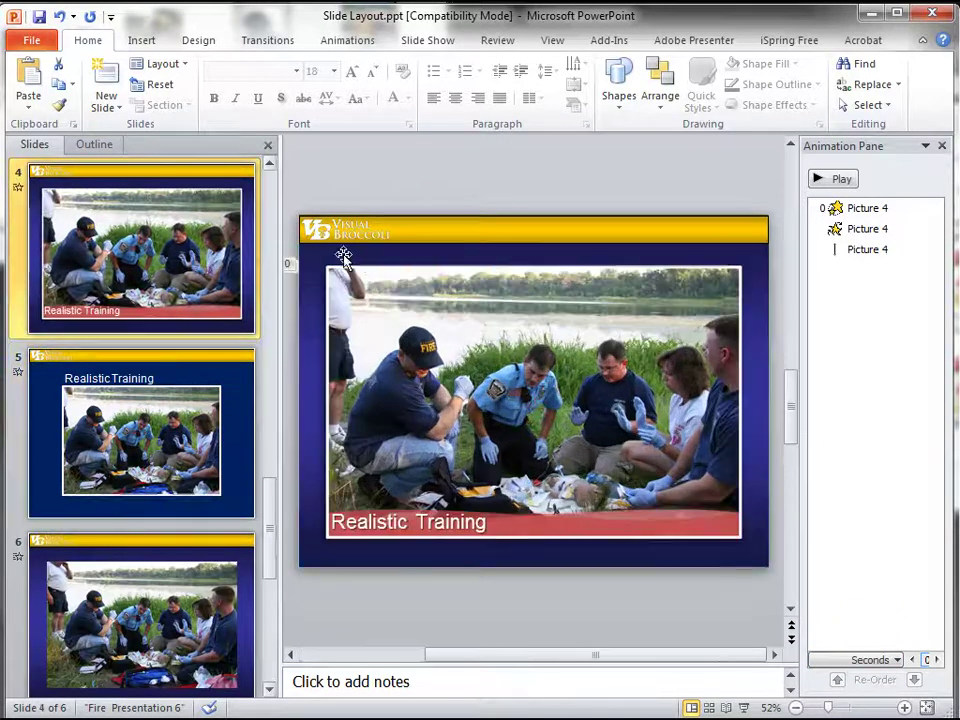
click(349, 260)
drag(349, 260, 407, 266)
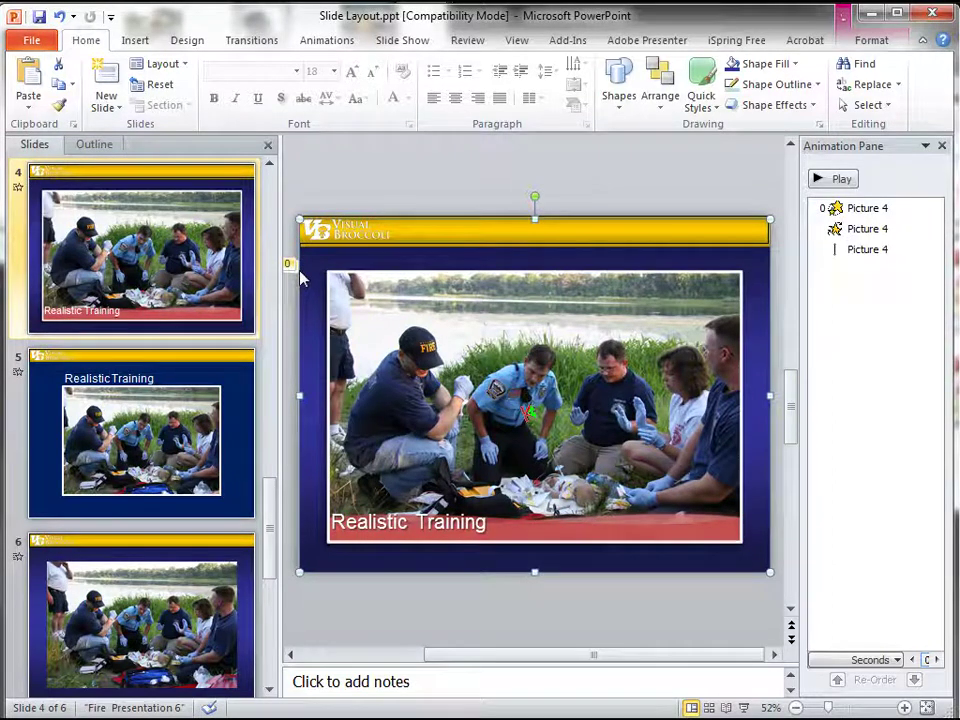
mouse_move(303, 277)
mouse_down()
mouse_move(335, 285)
mouse_move(302, 274)
mouse_up()
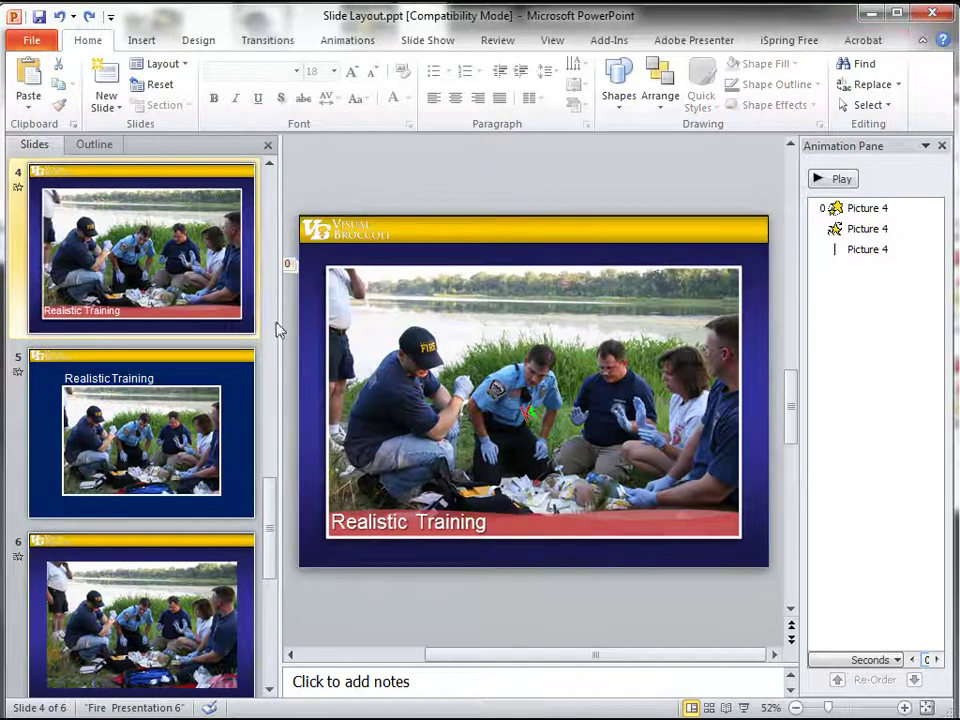
Step: Compare slides 5 and 6, then add a new blank slide 7 after slide 6 with Ctrl+M
click(140, 432)
click(213, 388)
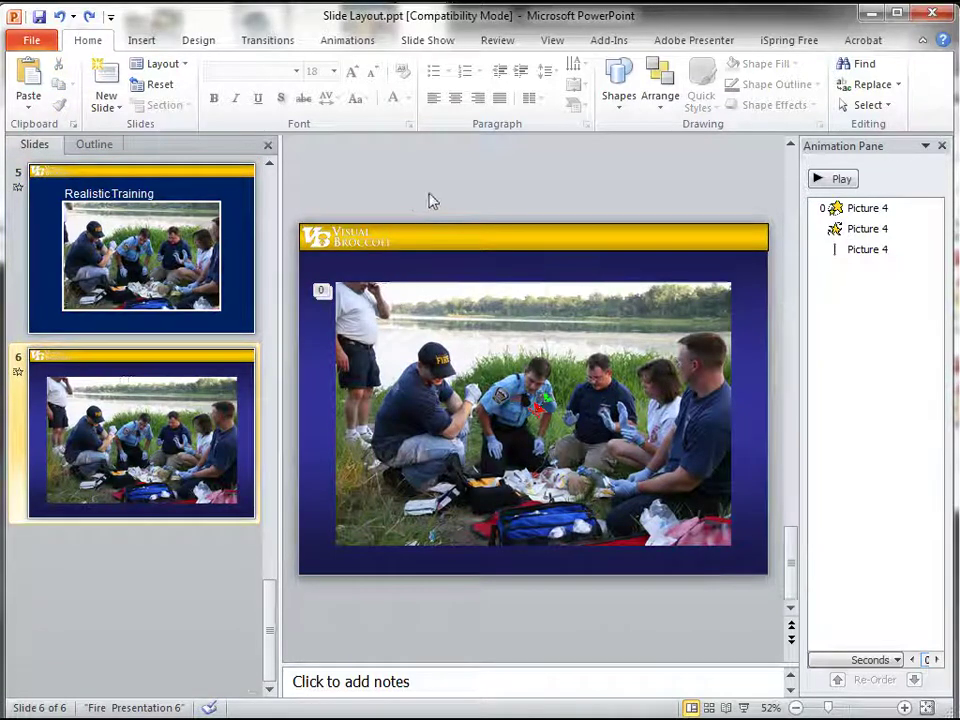
click(158, 190)
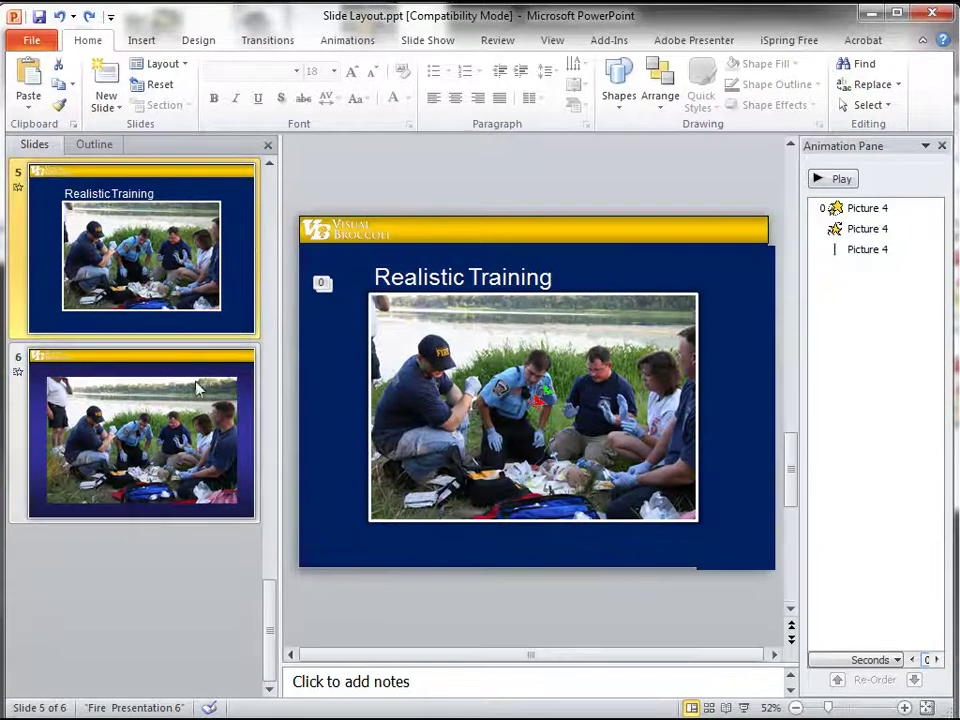
click(197, 386)
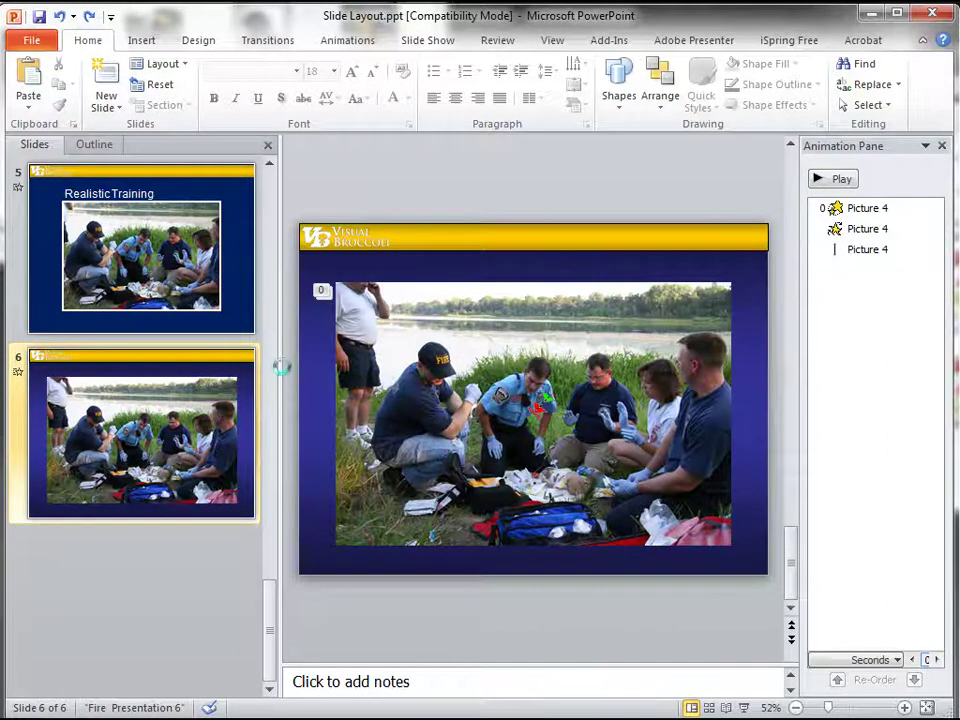
key(ctrl+m)
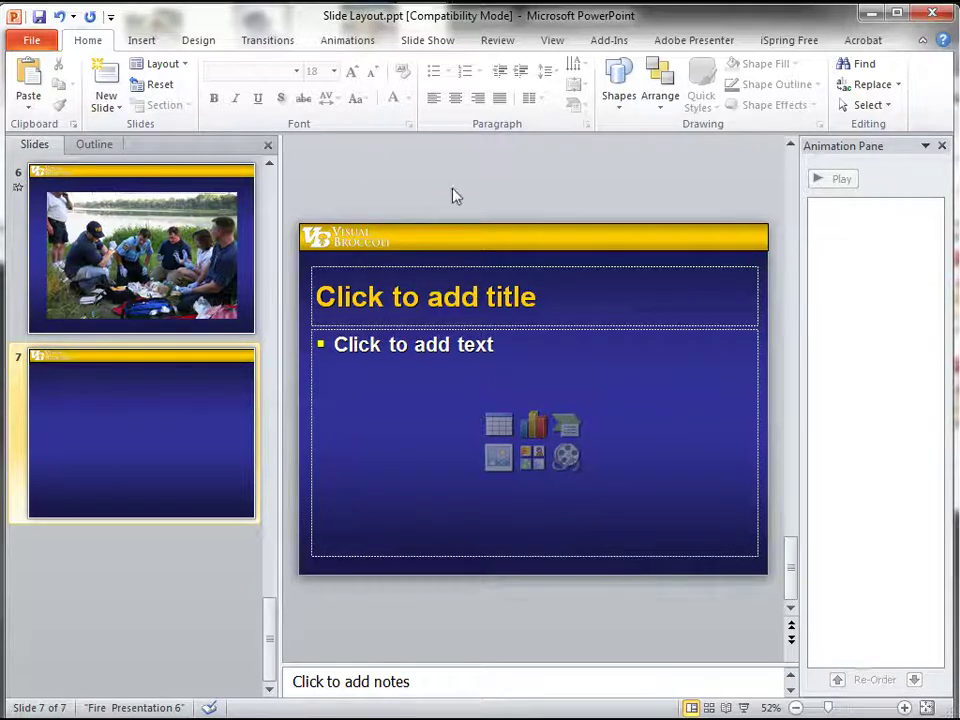
Step: Save only the current slide as a PNG image named template_image
click(50, 48)
click(62, 97)
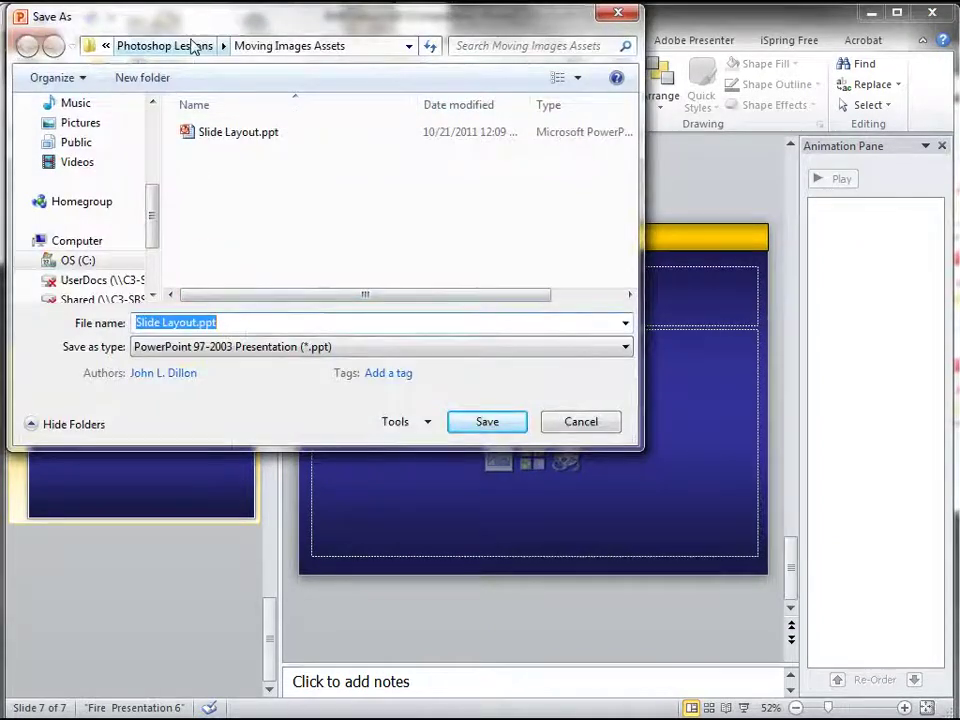
click(296, 347)
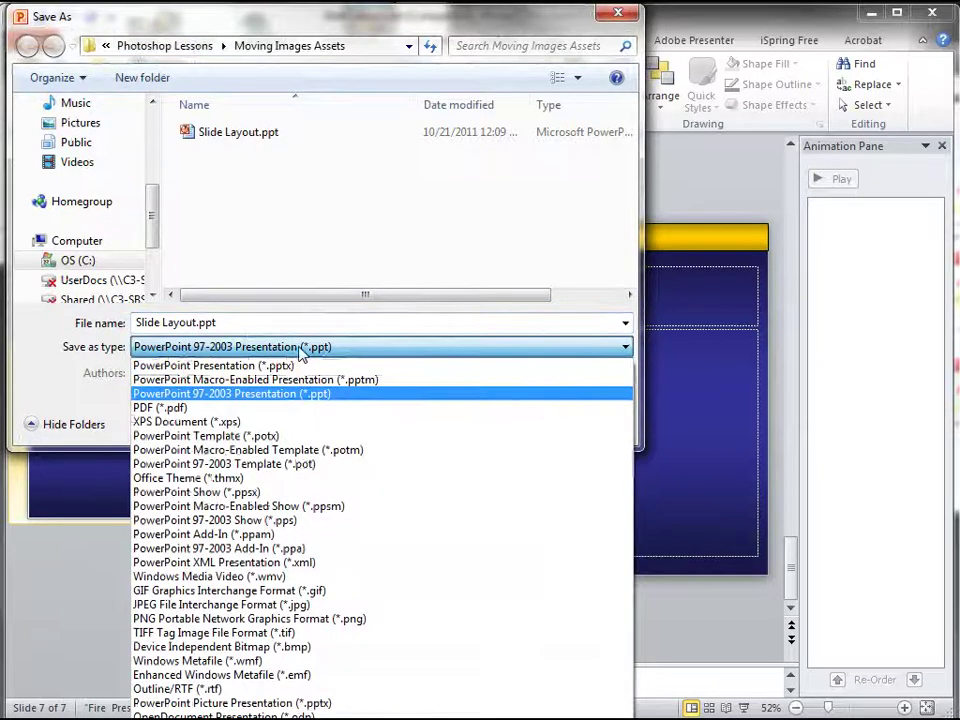
click(218, 618)
click(230, 322)
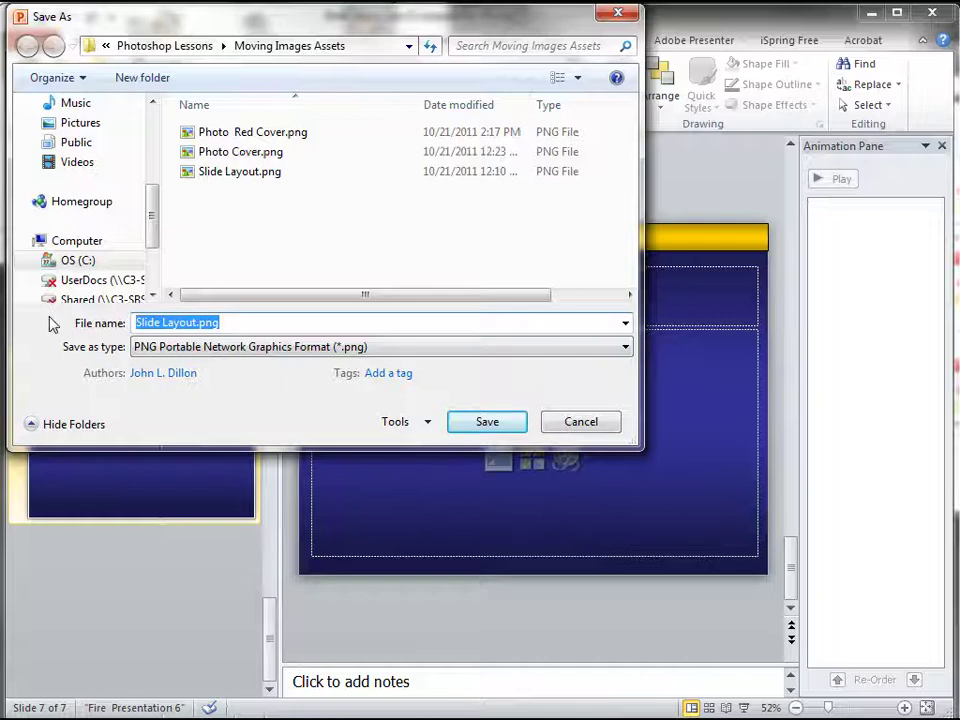
text(Tam)
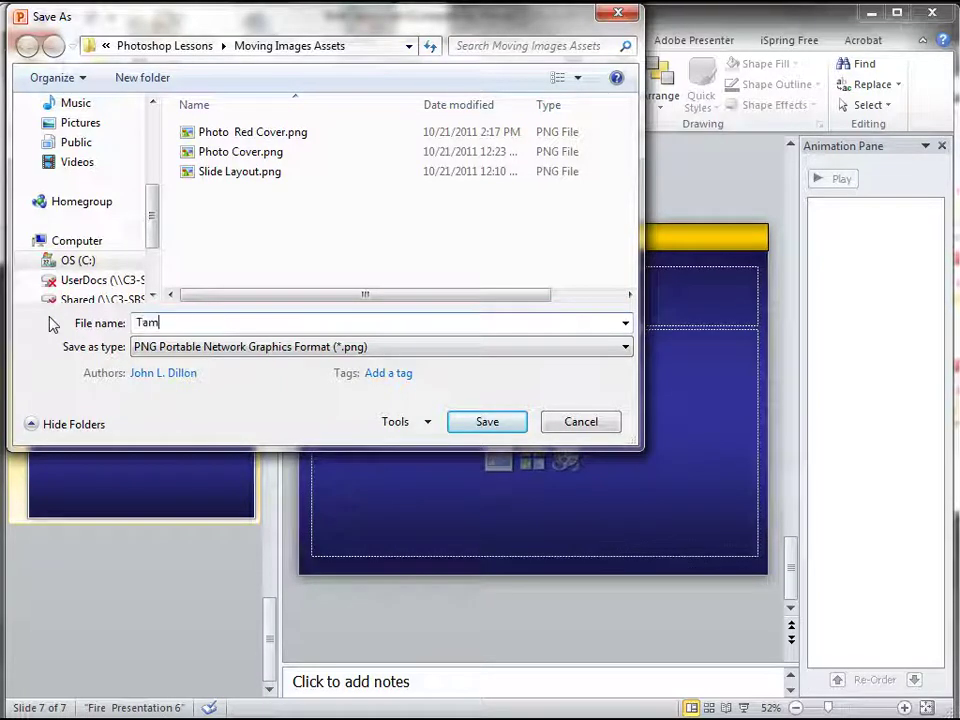
text(plate)
key(BackSpace)
key(BackSpace)
key(BackSpace)
key(BackSpace)
key(BackSpace)
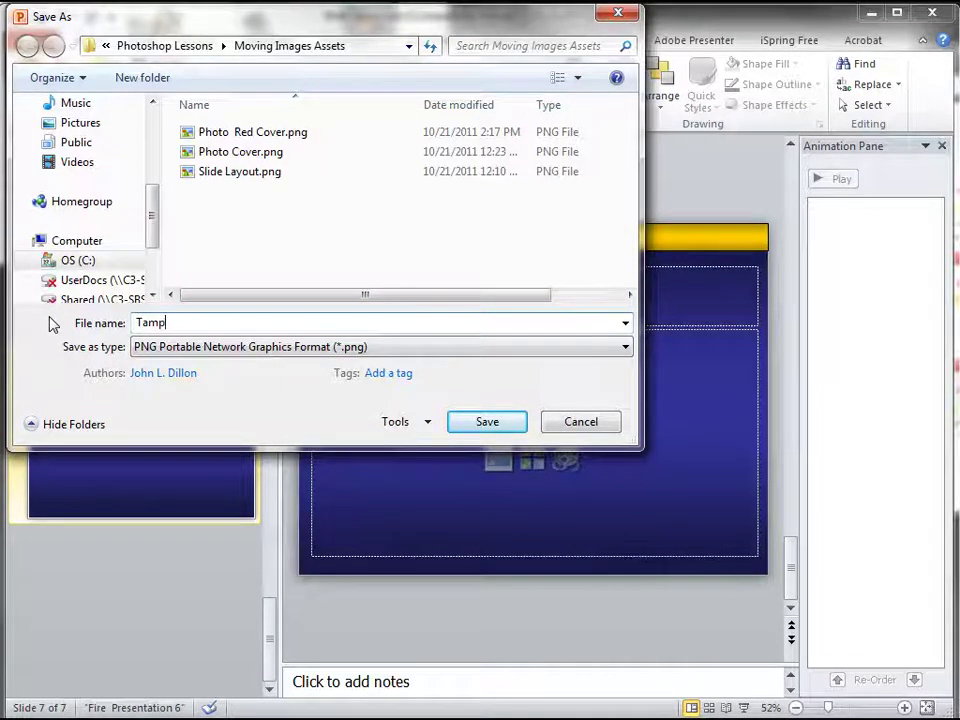
key(BackSpace)
key(BackSpace)
key(BackSpace)
text(temp)
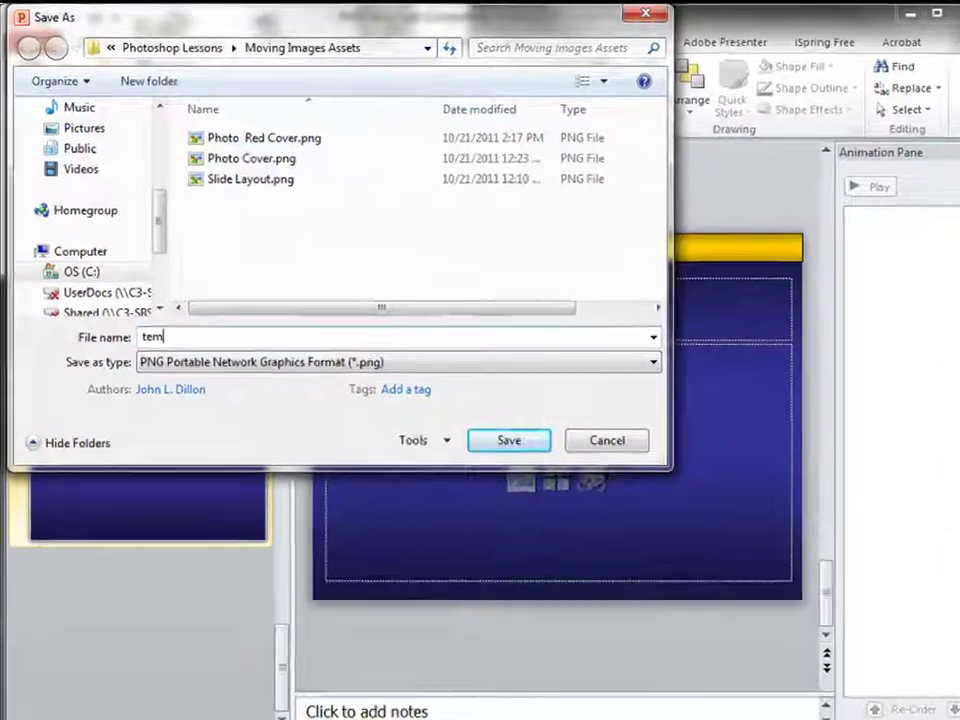
text(late)
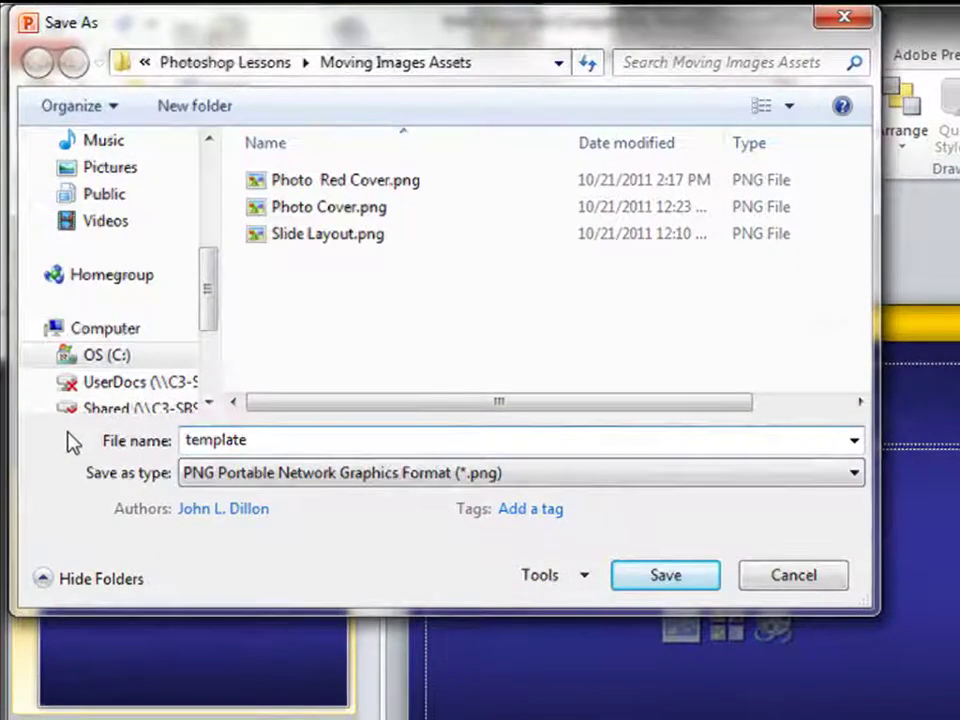
text(_image)
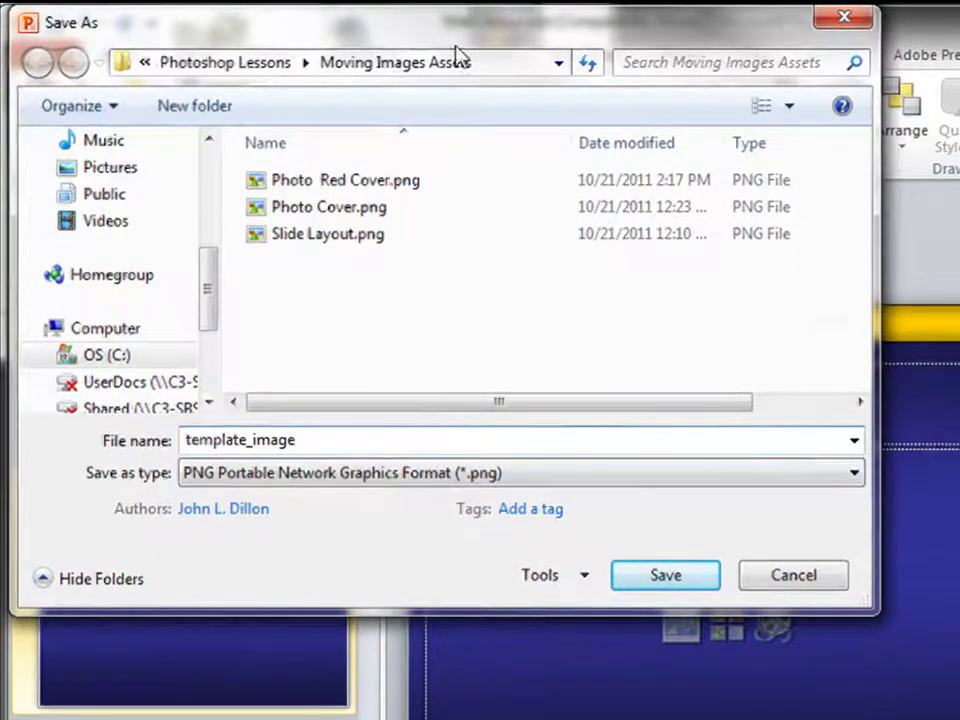
click(711, 582)
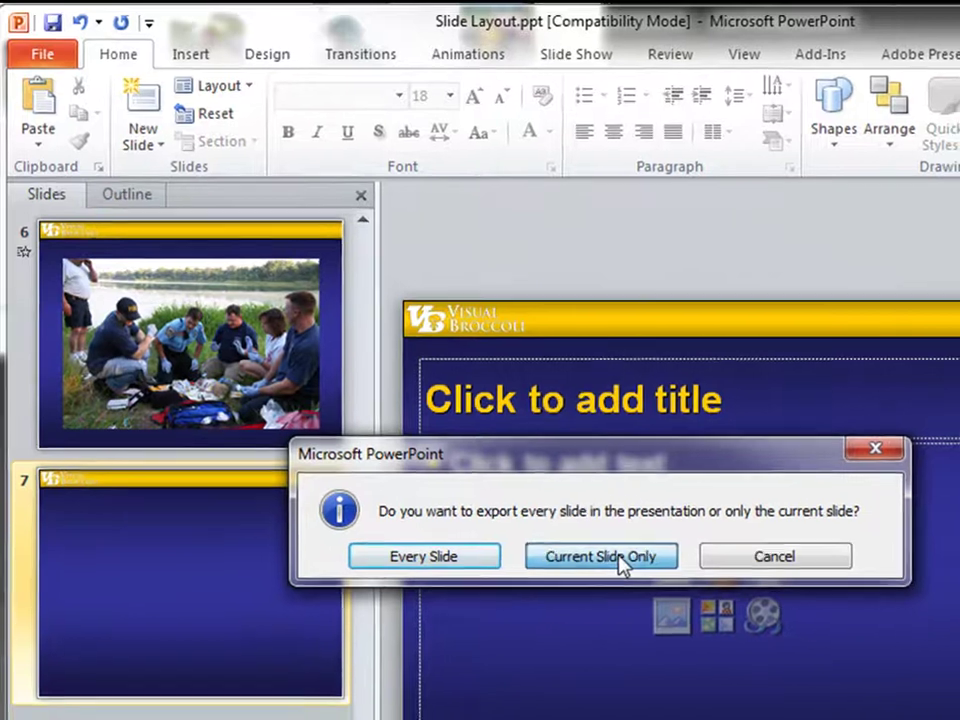
click(630, 567)
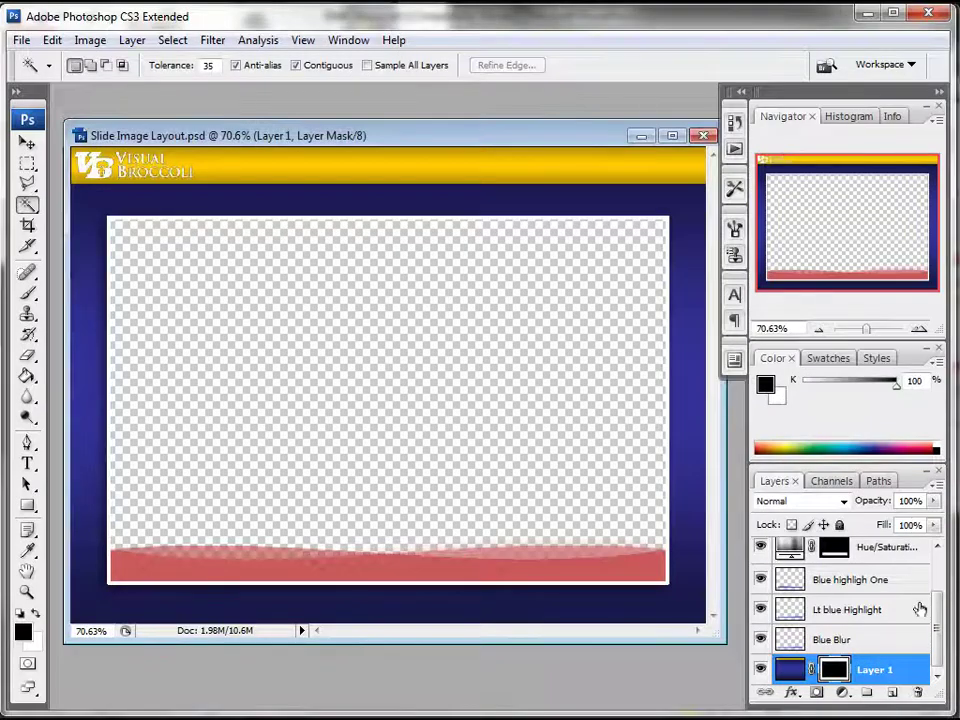
Step: Minimize the Slide Image Layout.psd document window
scroll(936, 600, up, 3)
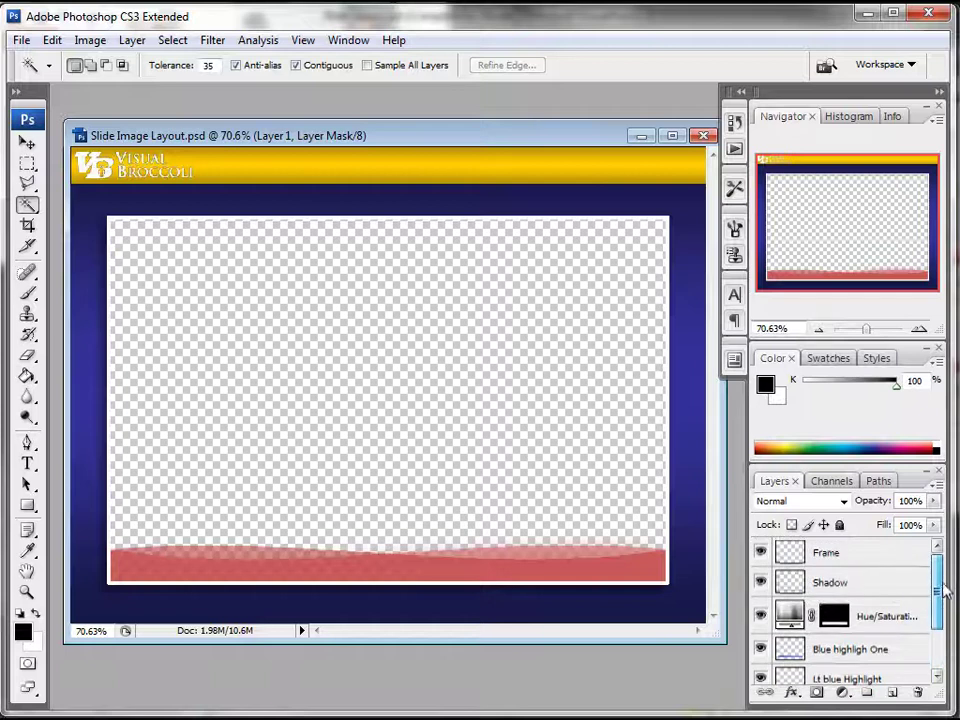
mouse_move(943, 598)
mouse_down()
mouse_move(943, 655)
mouse_move(943, 582)
mouse_move(937, 650)
mouse_move(943, 592)
mouse_up()
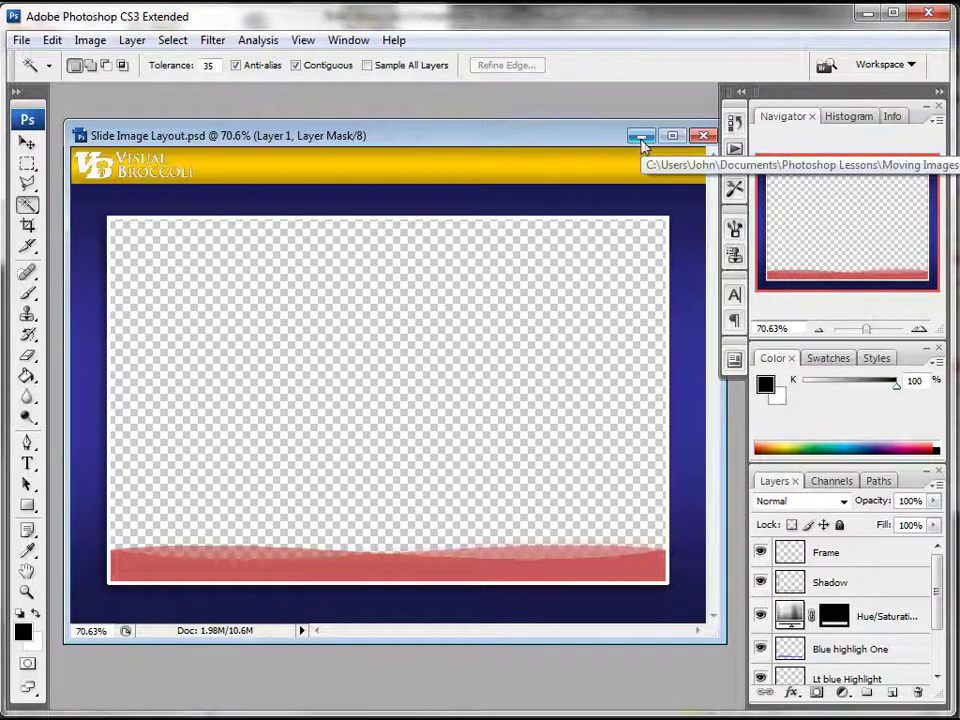
drag(606, 143, 590, 143)
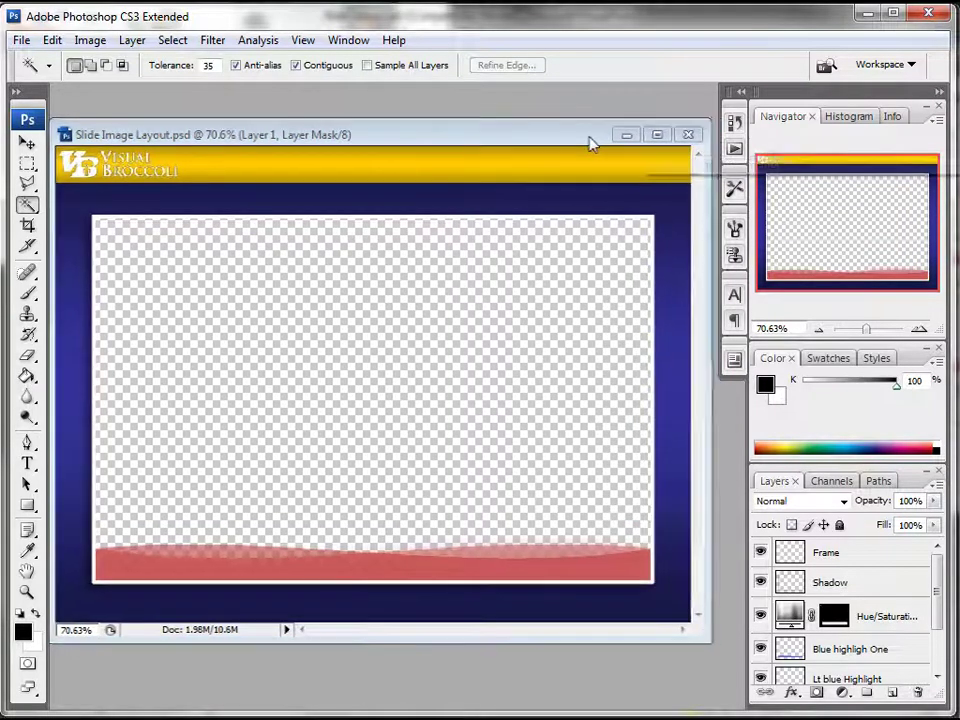
click(625, 135)
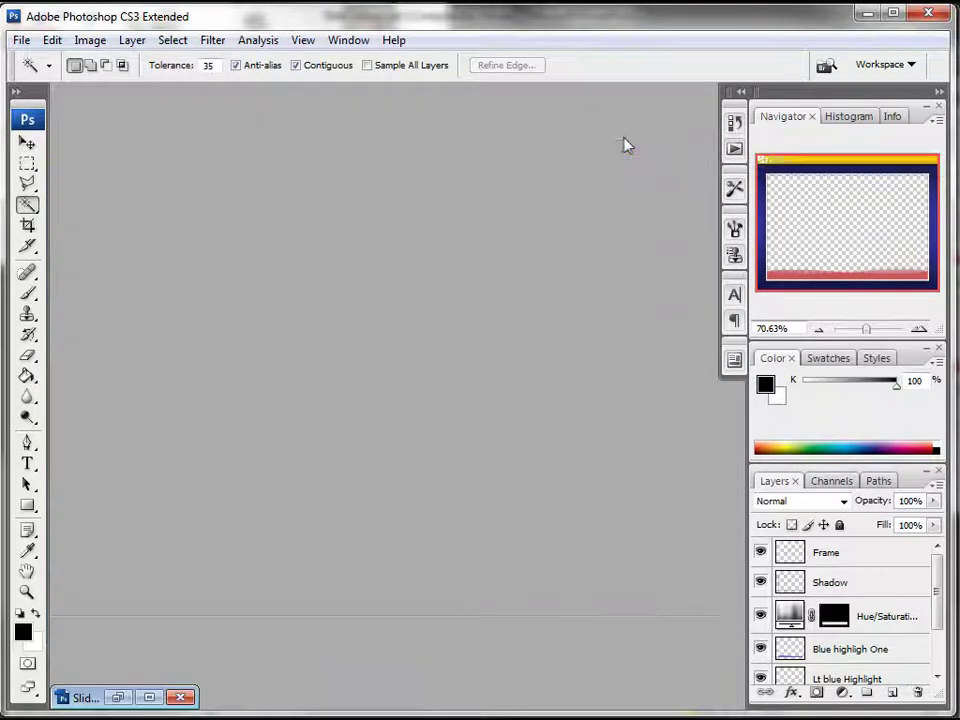
Step: Open template_image.png in Photoshop
click(22, 40)
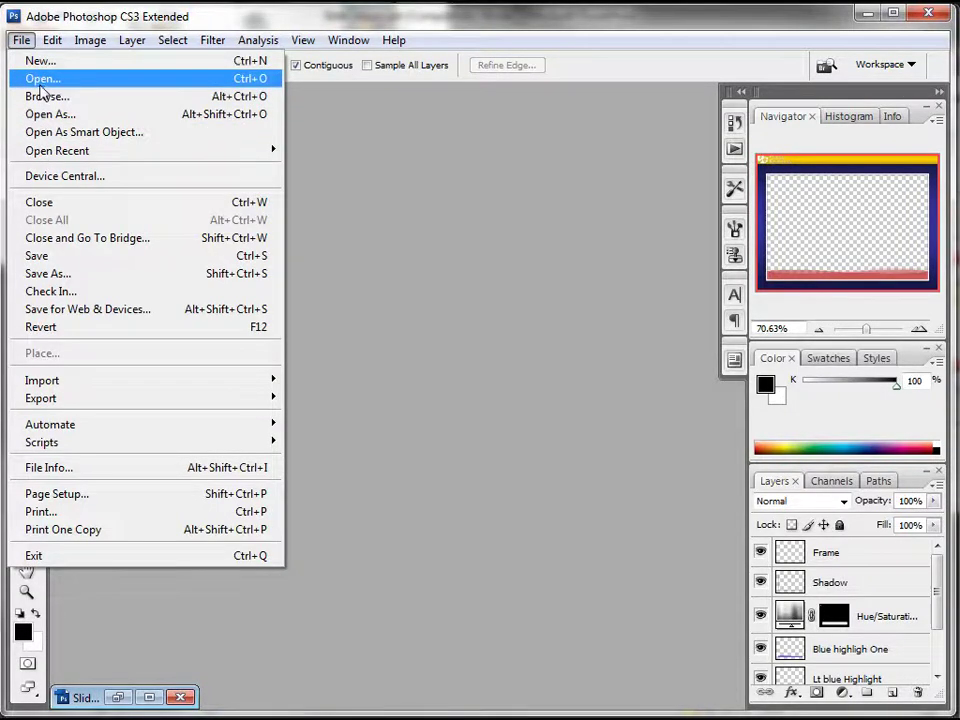
click(42, 78)
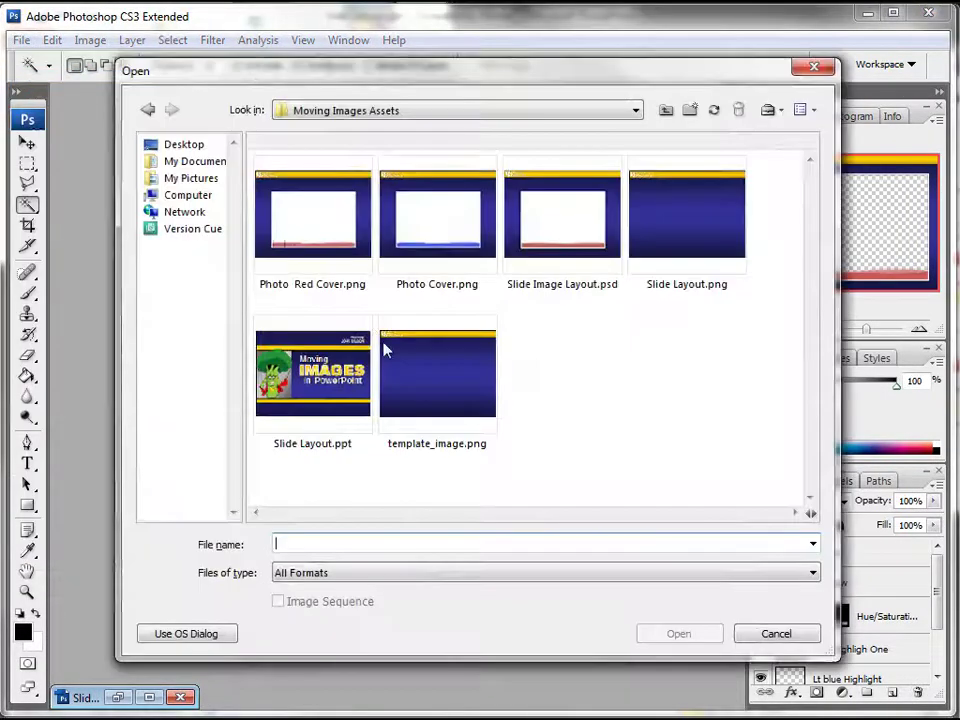
click(395, 345)
click(666, 642)
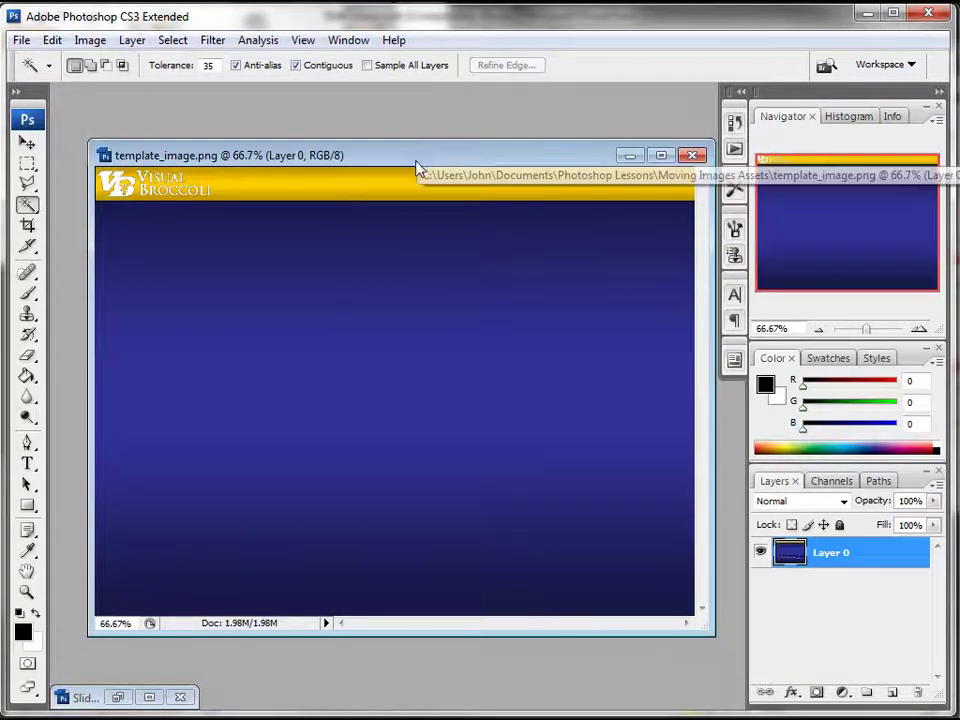
Step: Add a new empty layer above Layer 0 and name it Frame
drag(419, 160, 408, 147)
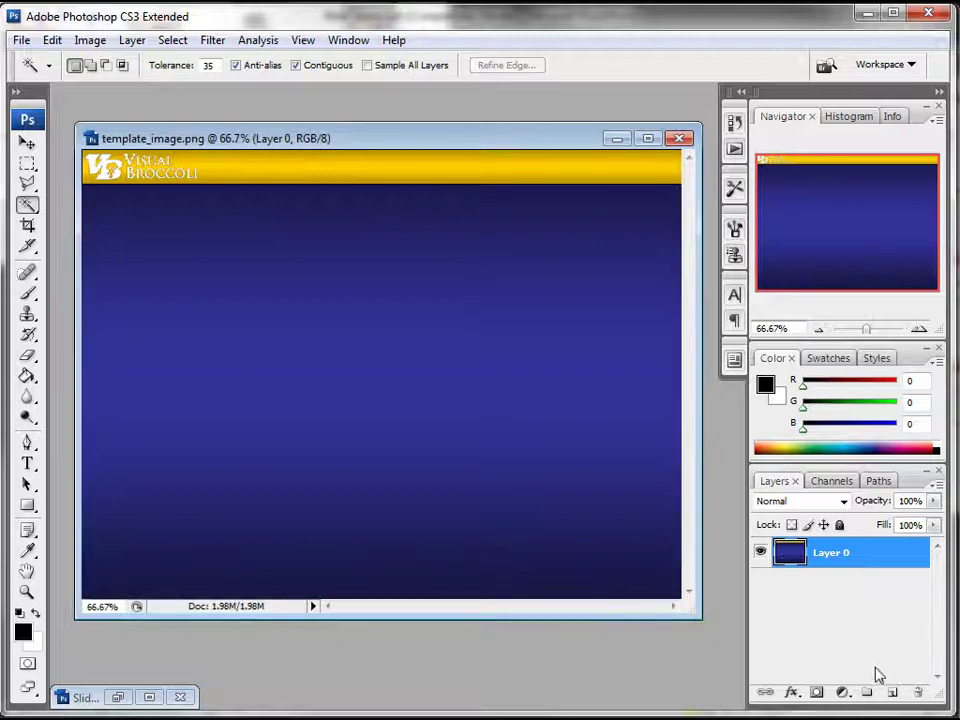
click(889, 697)
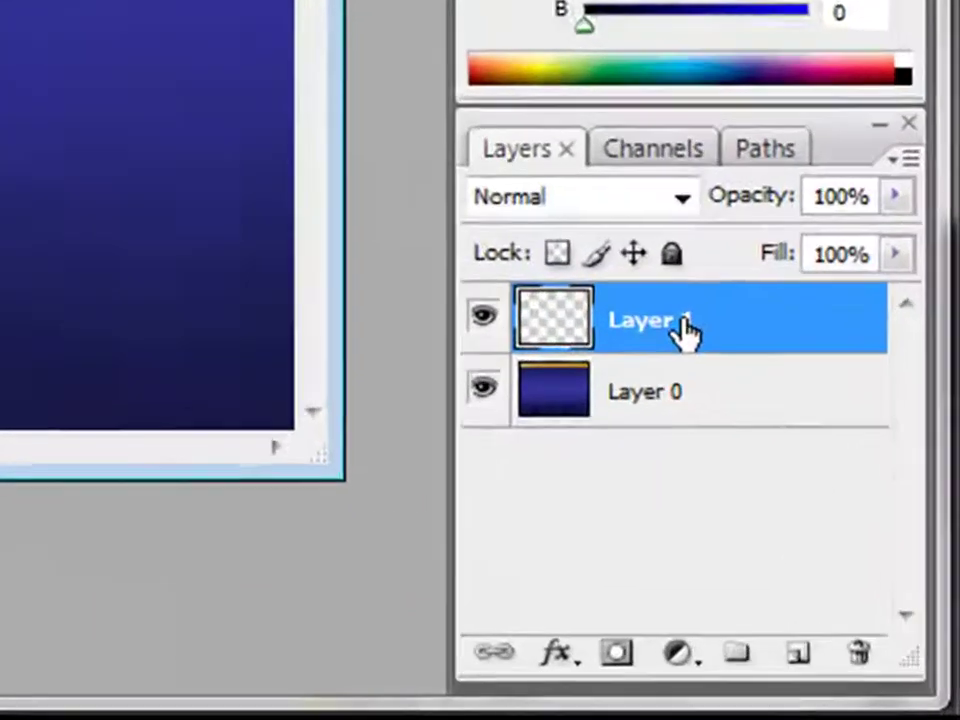
double_click(847, 553)
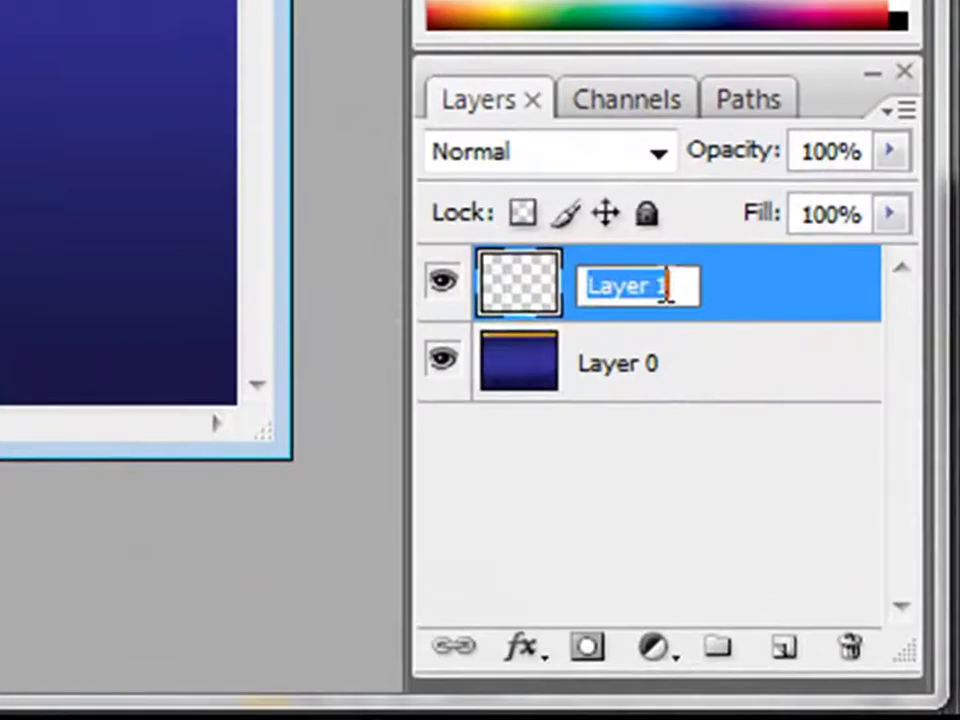
text(Frame)
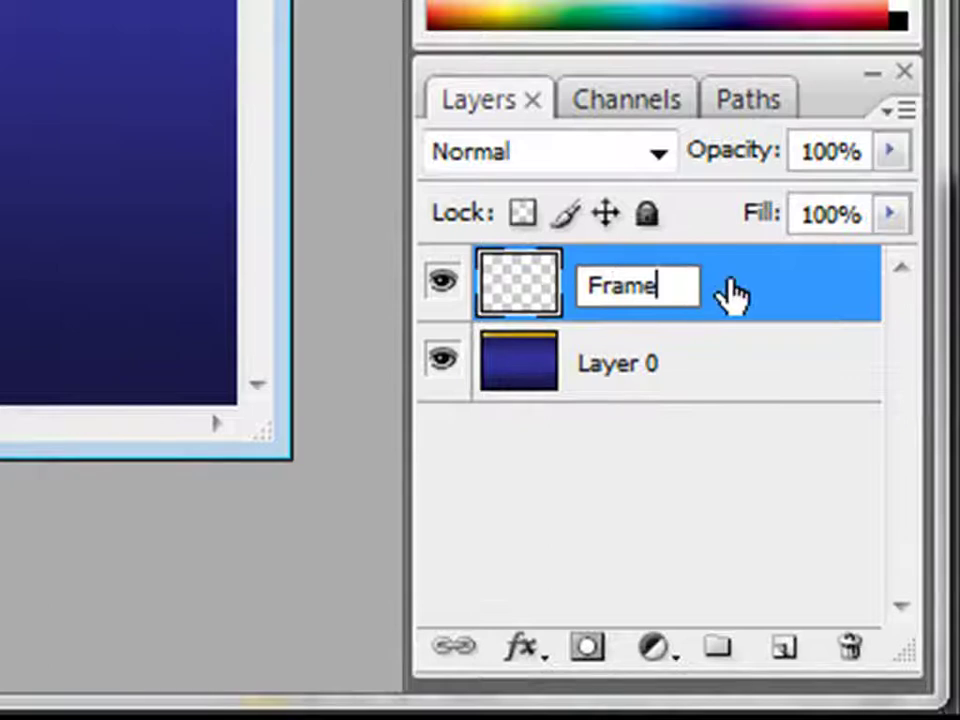
key(Return)
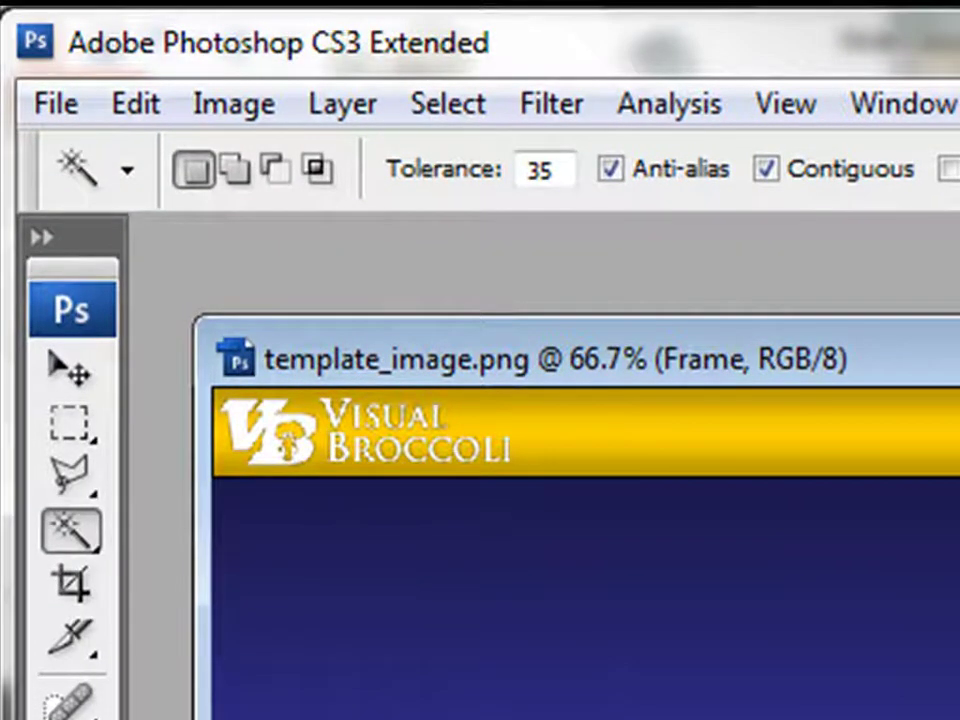
Step: Draw a rectangular marquee inset from the canvas edges, below the gold header
click(69, 426)
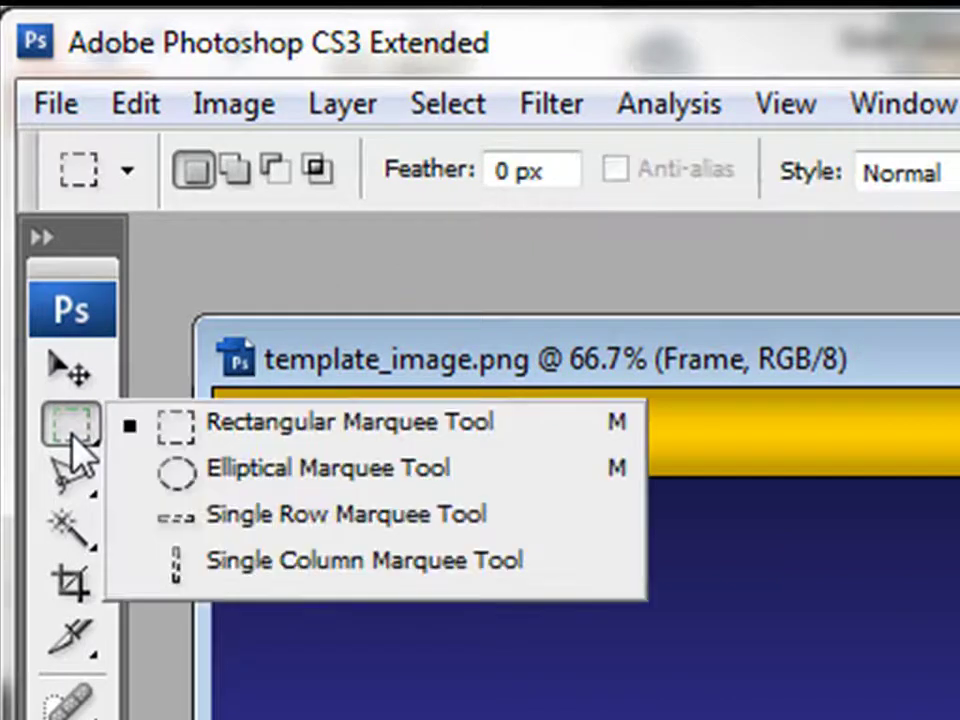
click(284, 430)
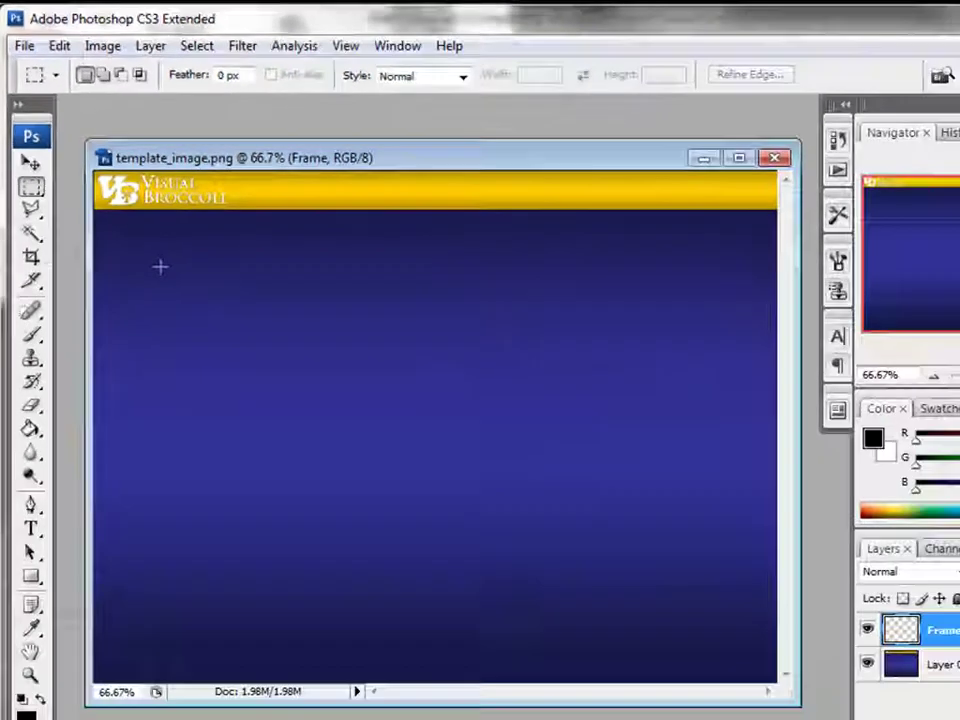
drag(366, 607, 796, 719)
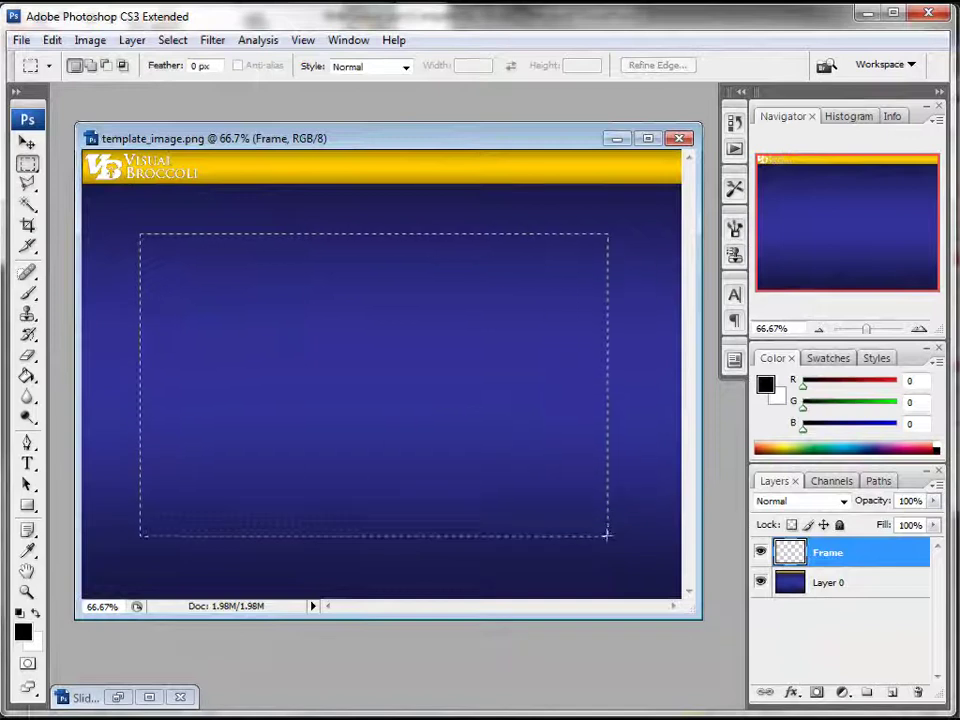
drag(606, 535, 621, 543)
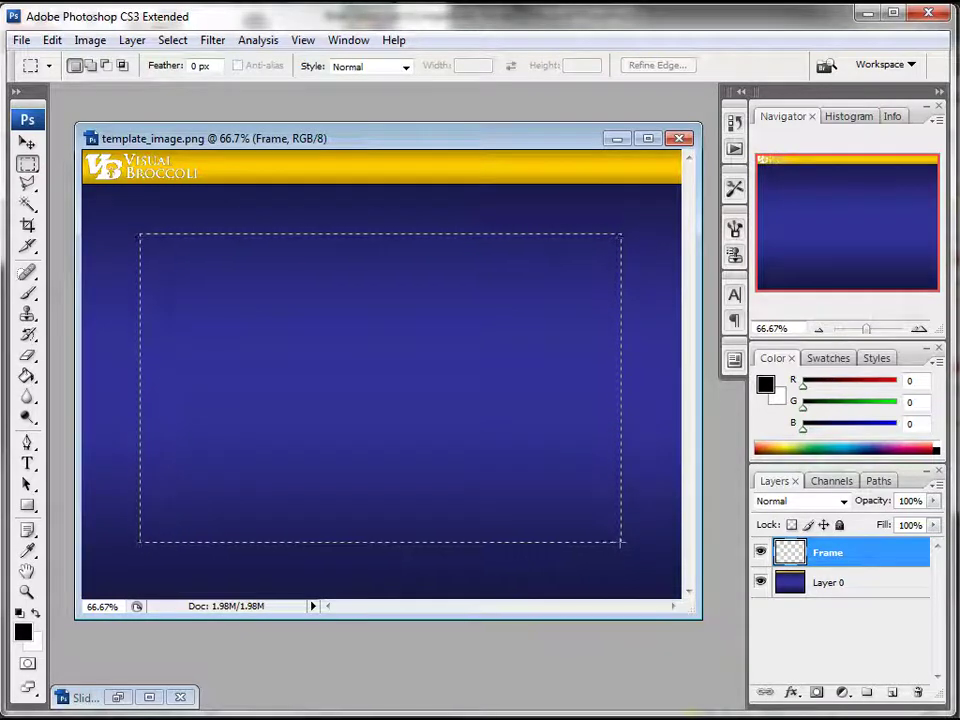
drag(620, 541, 620, 541)
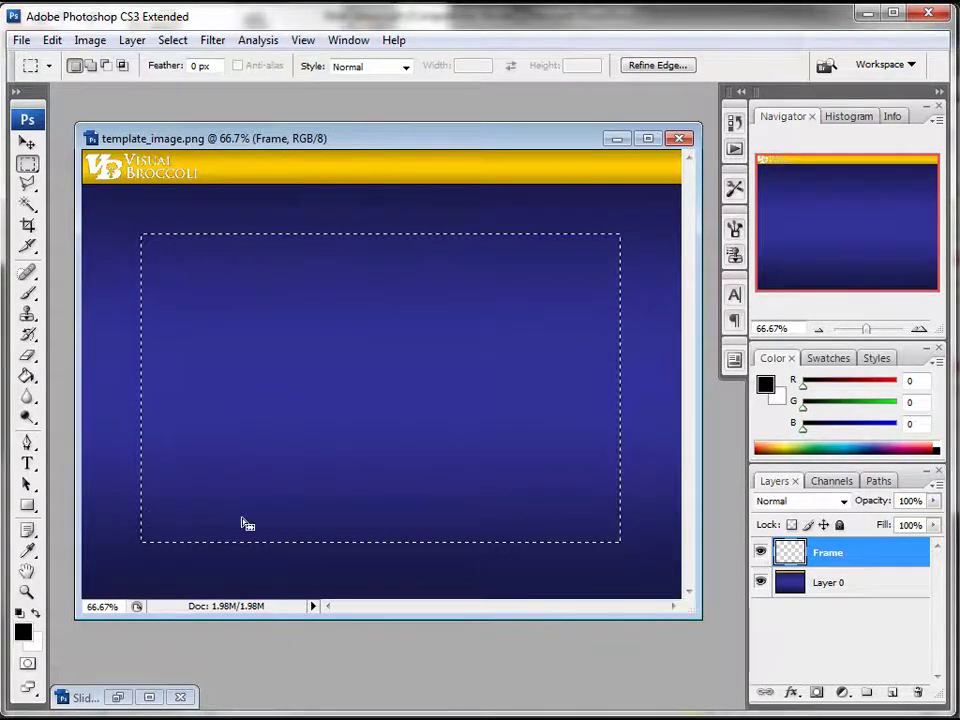
click(122, 214)
drag(573, 427, 643, 570)
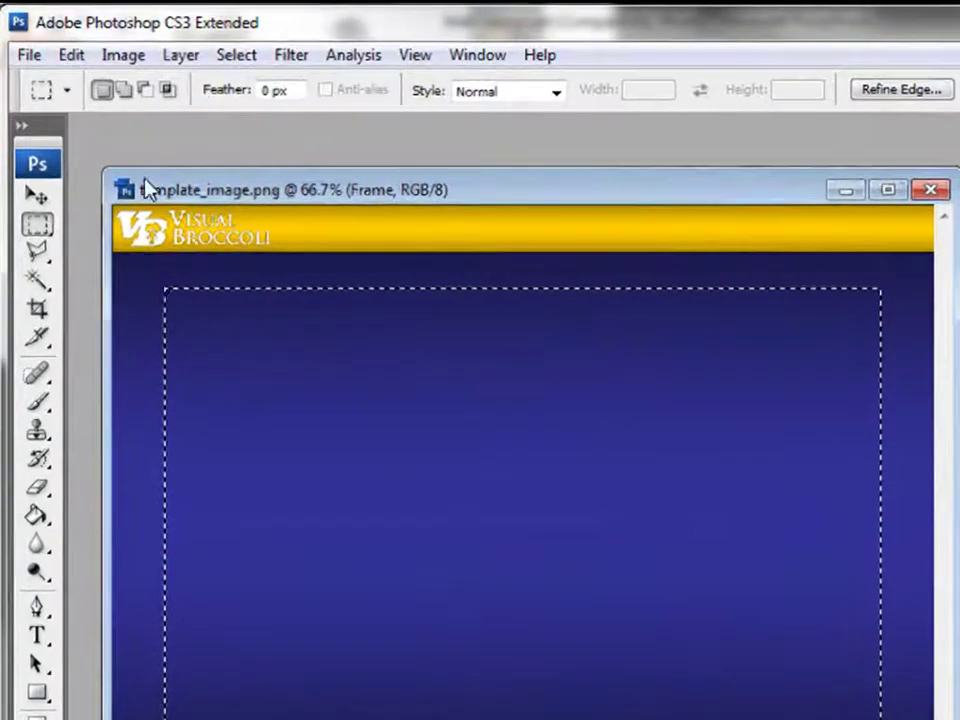
Step: Stroke the selection with a 6 px near-white line, then deselect
click(71, 55)
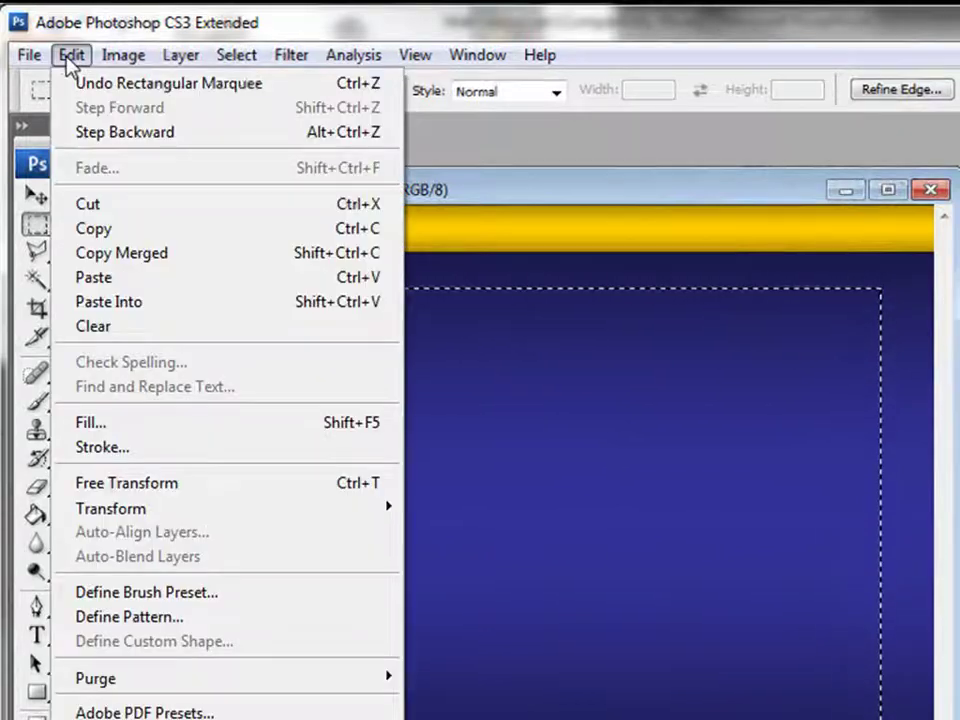
click(104, 447)
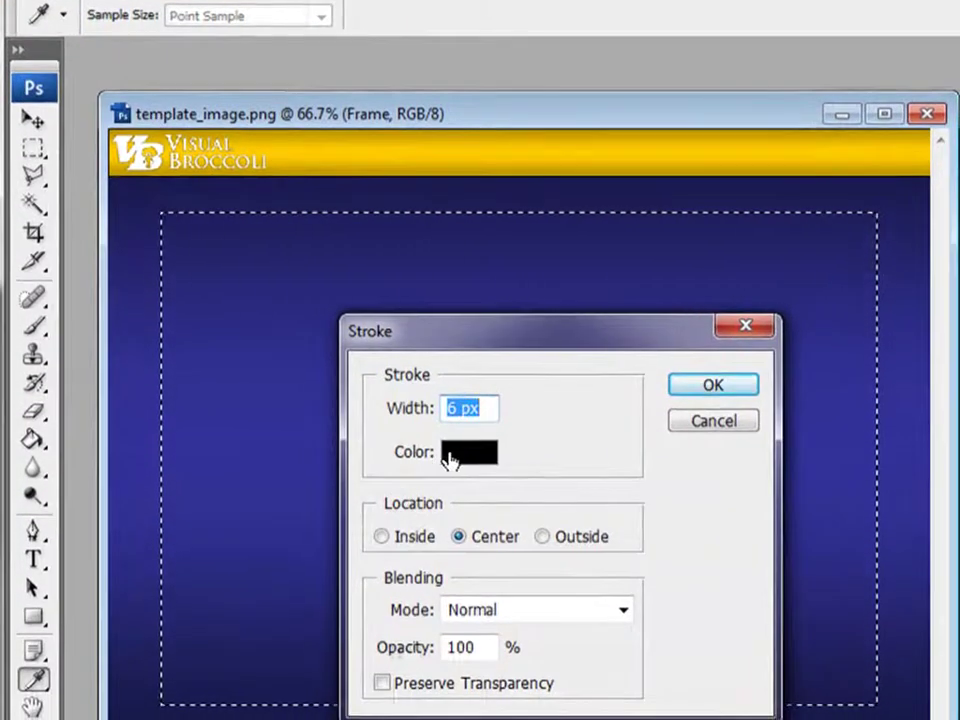
click(456, 538)
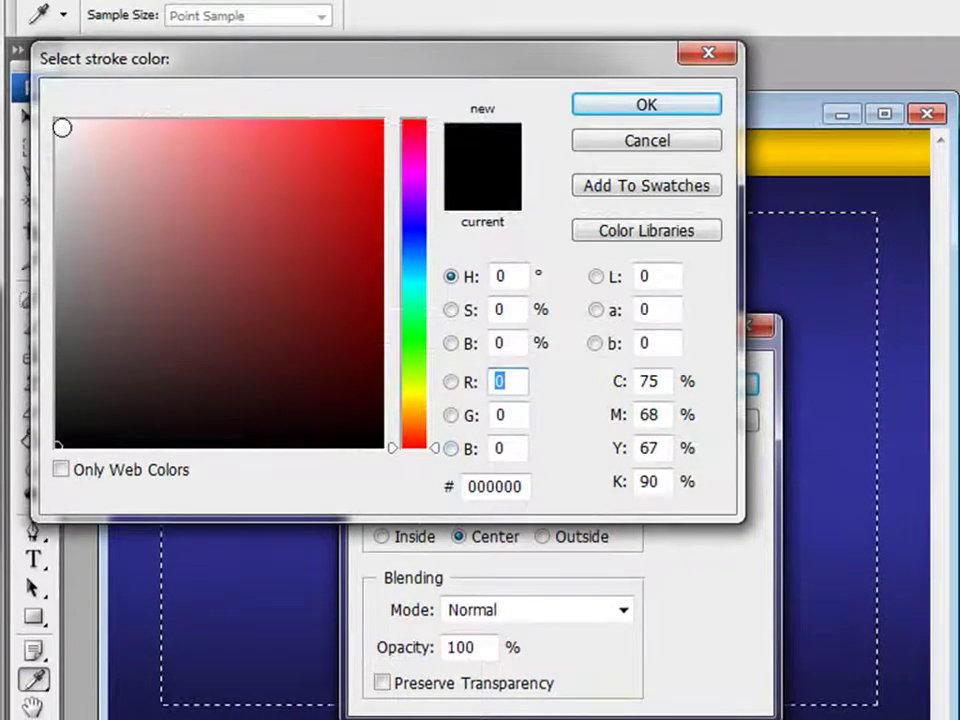
click(61, 125)
click(696, 112)
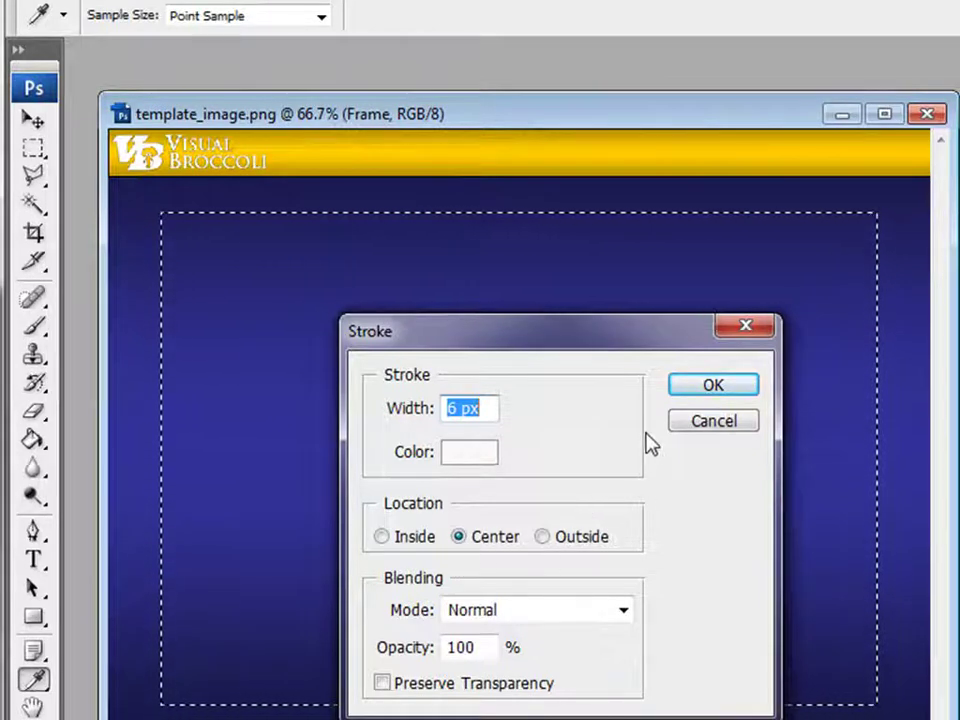
click(690, 390)
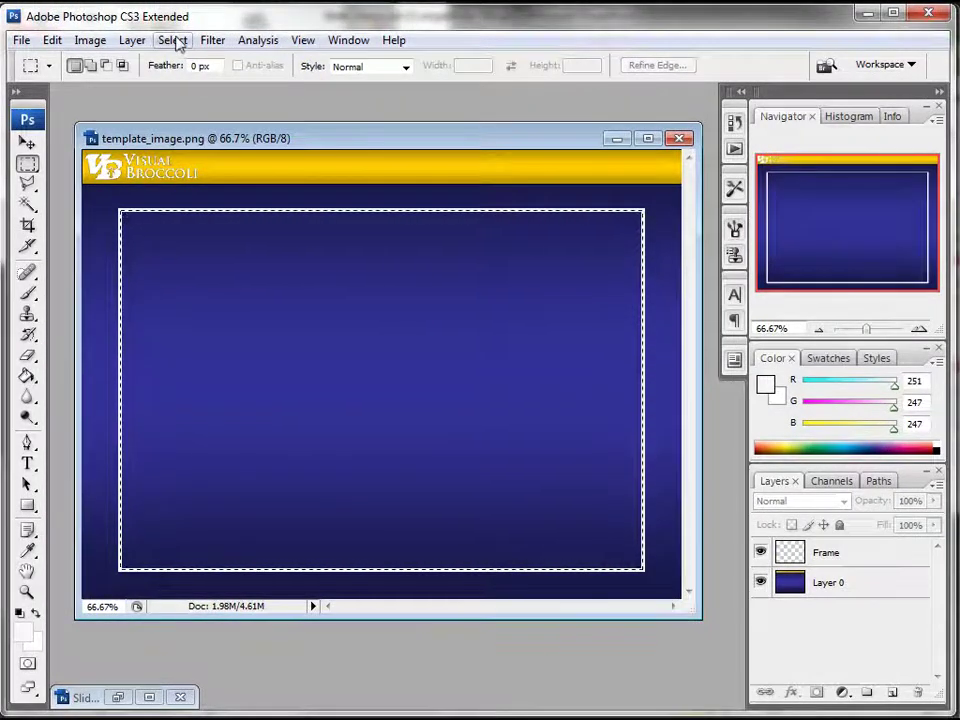
click(174, 42)
click(190, 78)
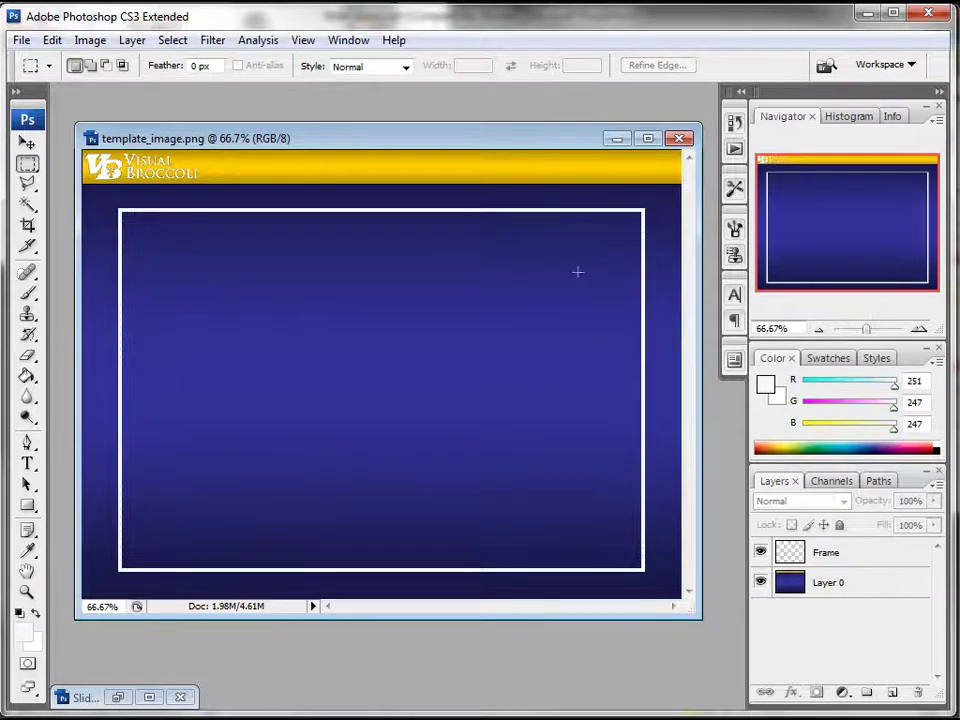
drag(493, 147, 496, 147)
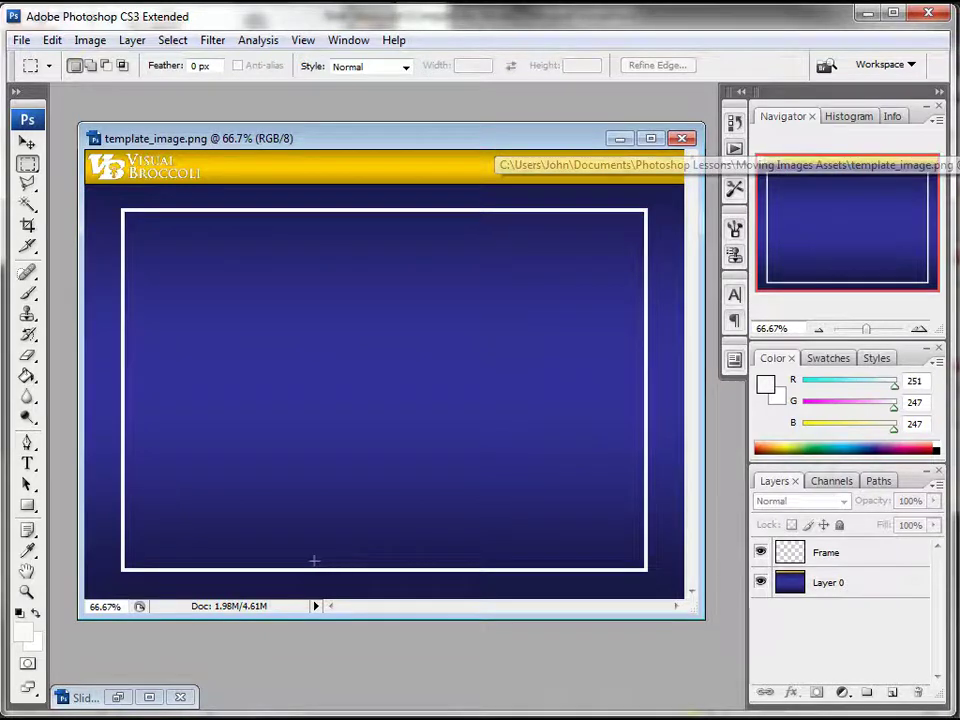
click(826, 556)
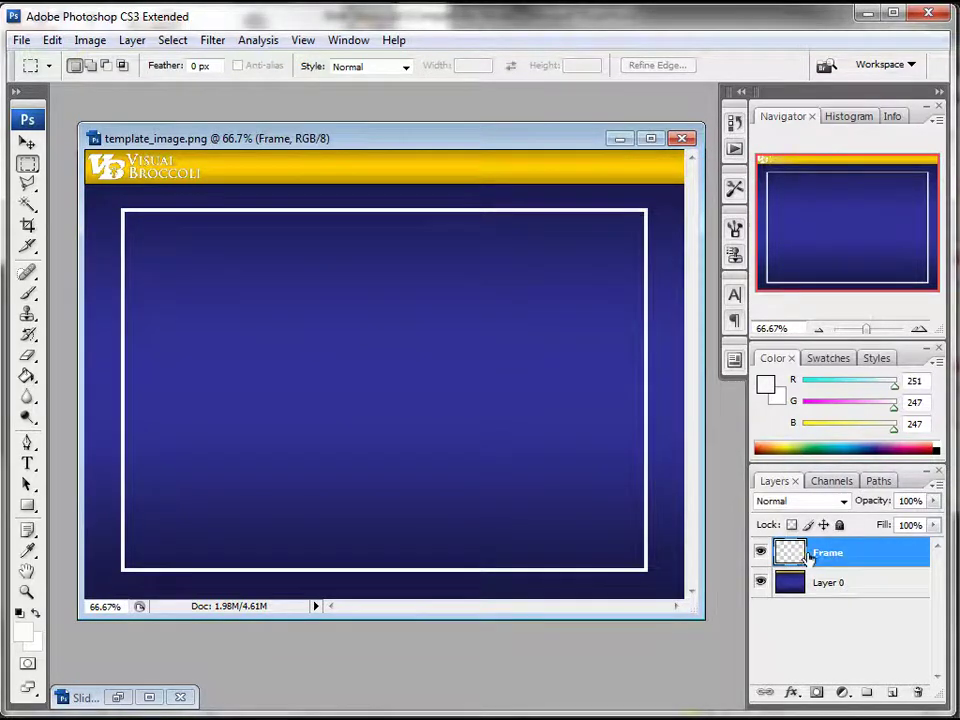
click(792, 692)
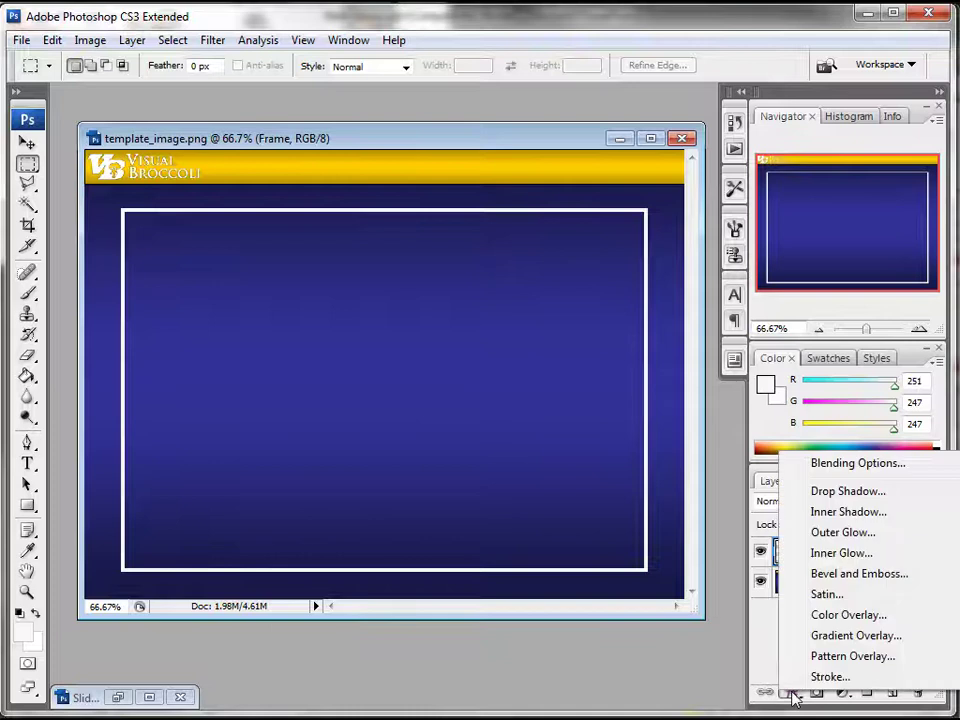
click(812, 492)
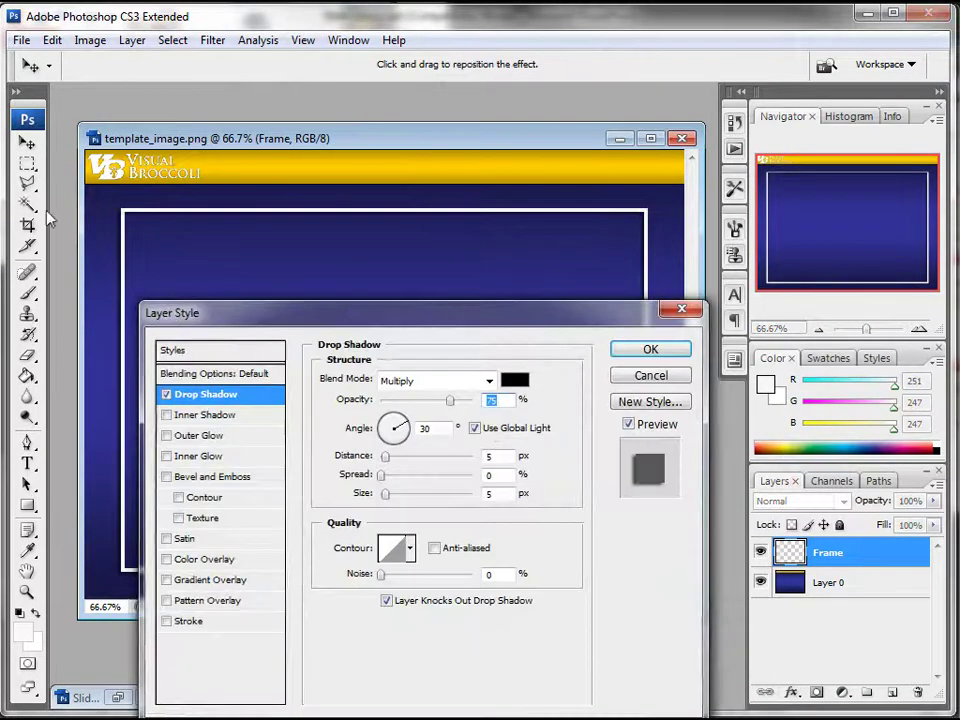
drag(158, 220, 170, 226)
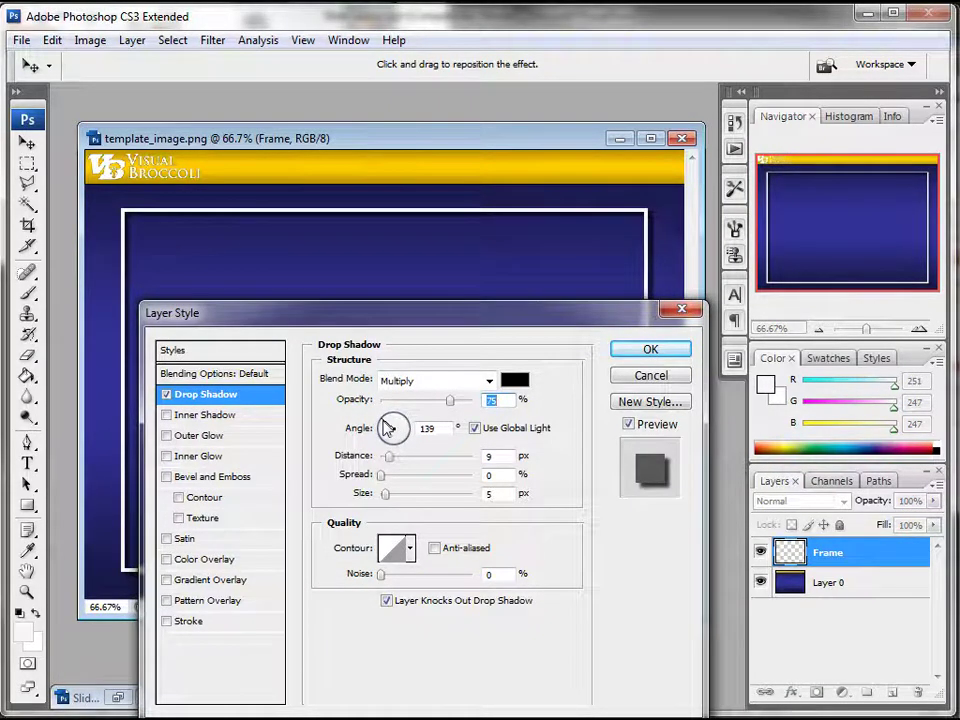
mouse_move(208, 257)
mouse_down()
mouse_move(225, 274)
mouse_move(208, 257)
mouse_up()
click(650, 348)
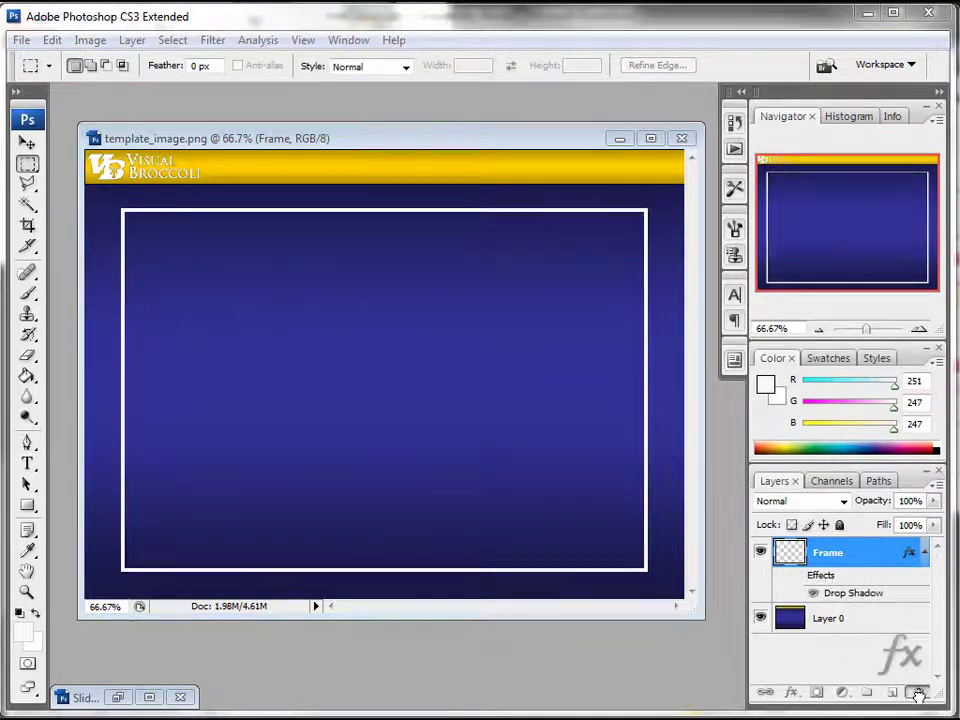
drag(918, 693, 918, 693)
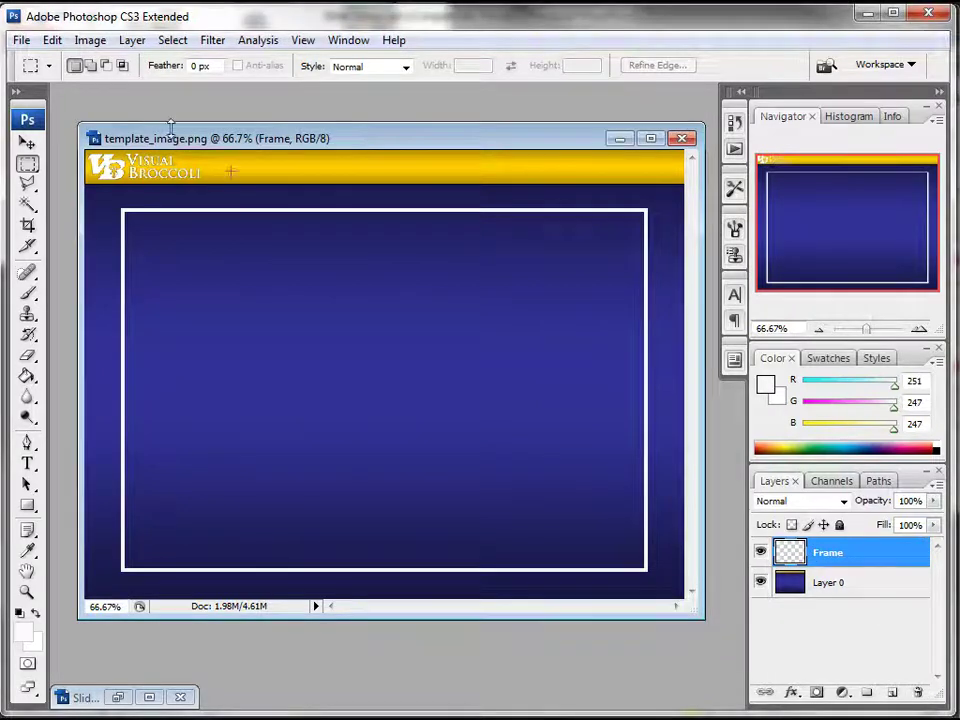
click(28, 205)
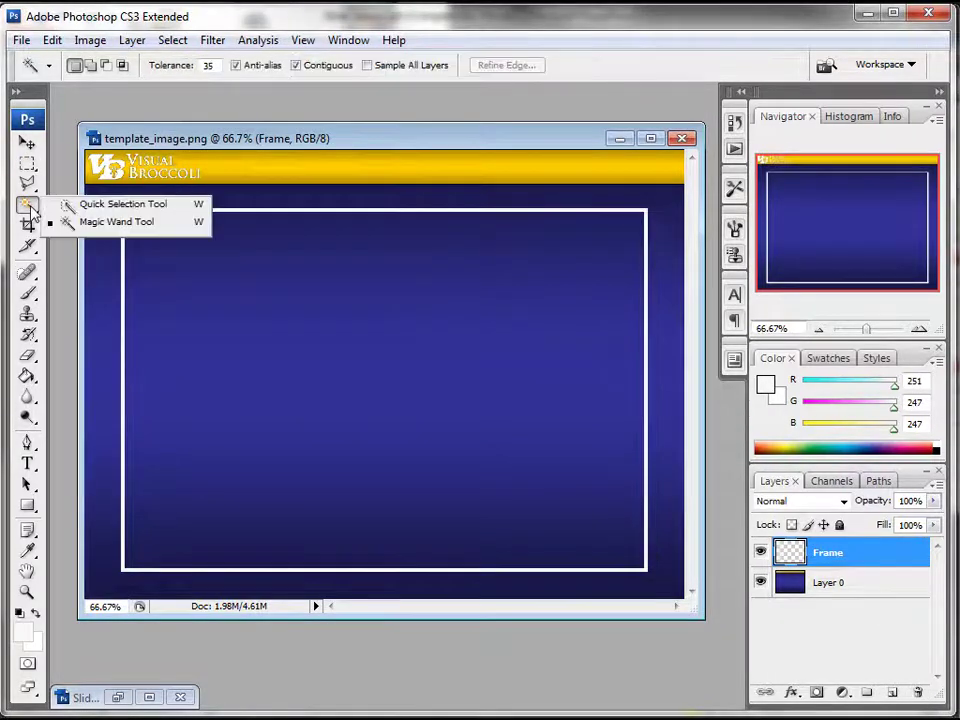
click(130, 222)
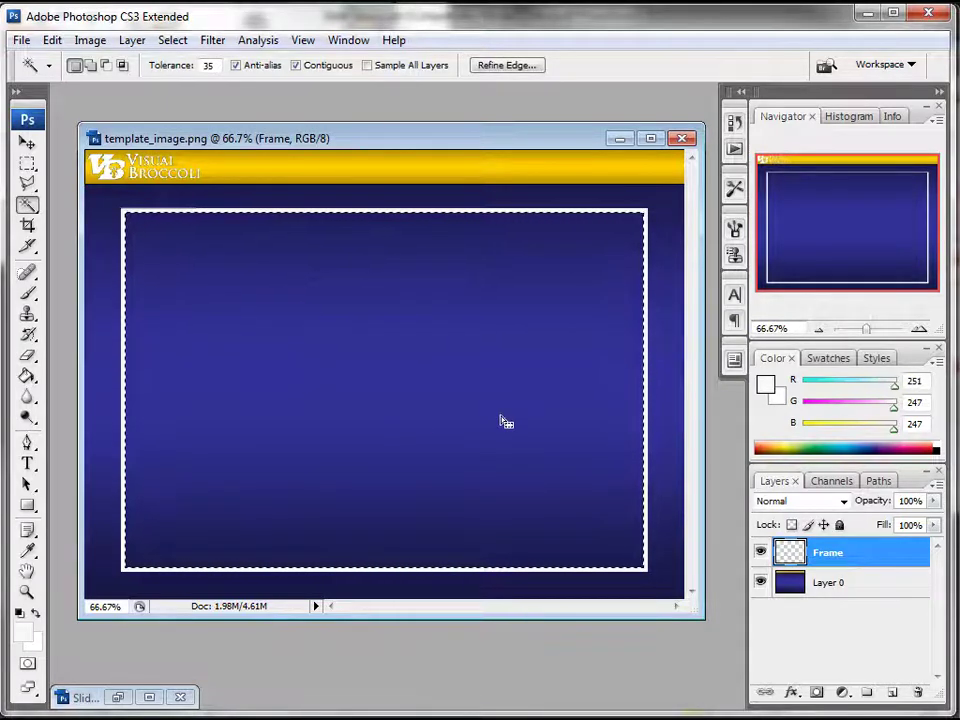
Step: On a new layer above Layer 0, fill the frame interior with black, then deselect
click(852, 590)
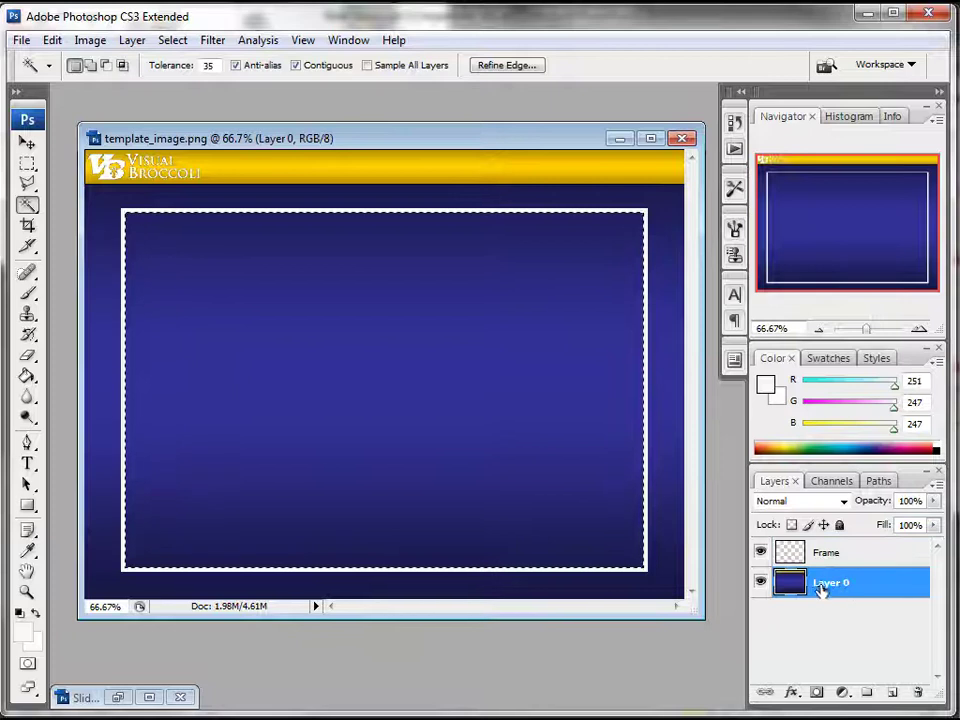
click(889, 692)
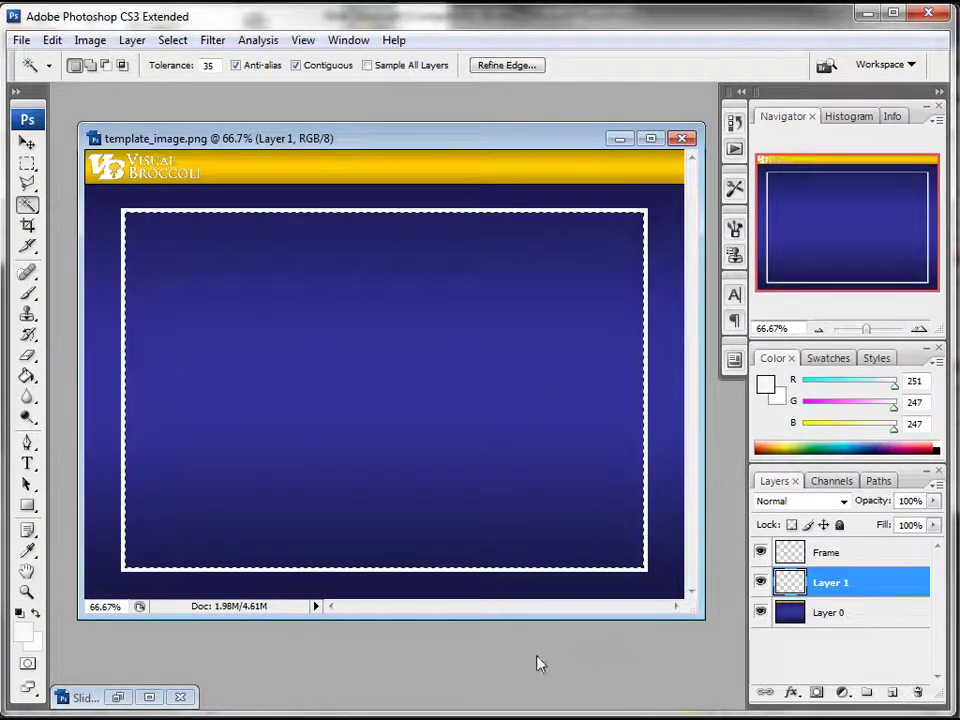
click(22, 614)
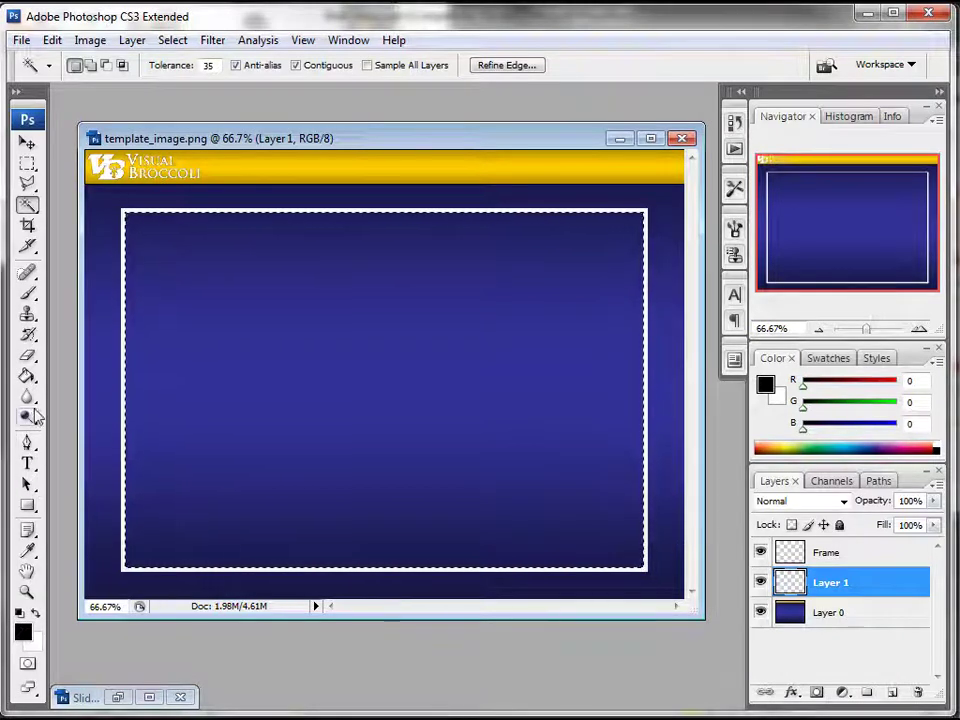
click(27, 376)
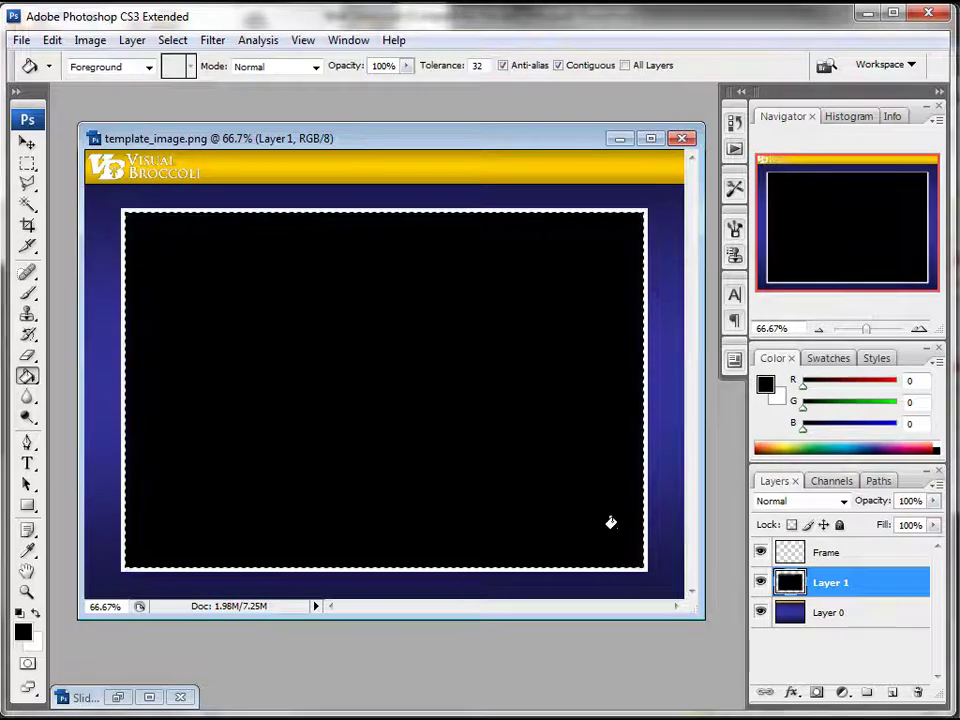
click(172, 40)
click(190, 80)
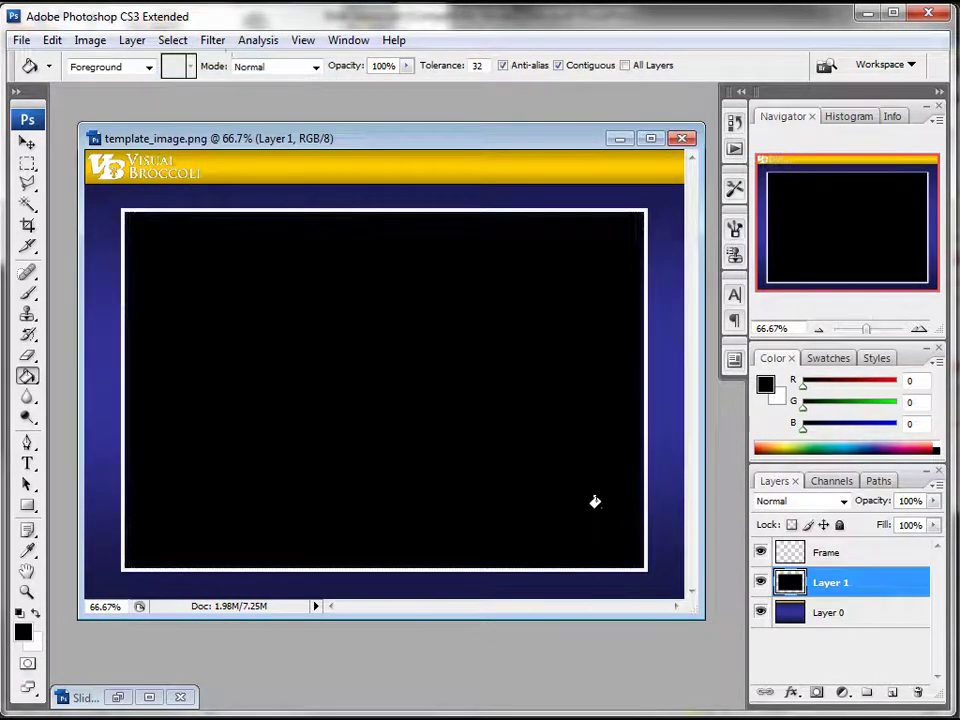
Step: Nudge the black layer down once and left three times
click(27, 143)
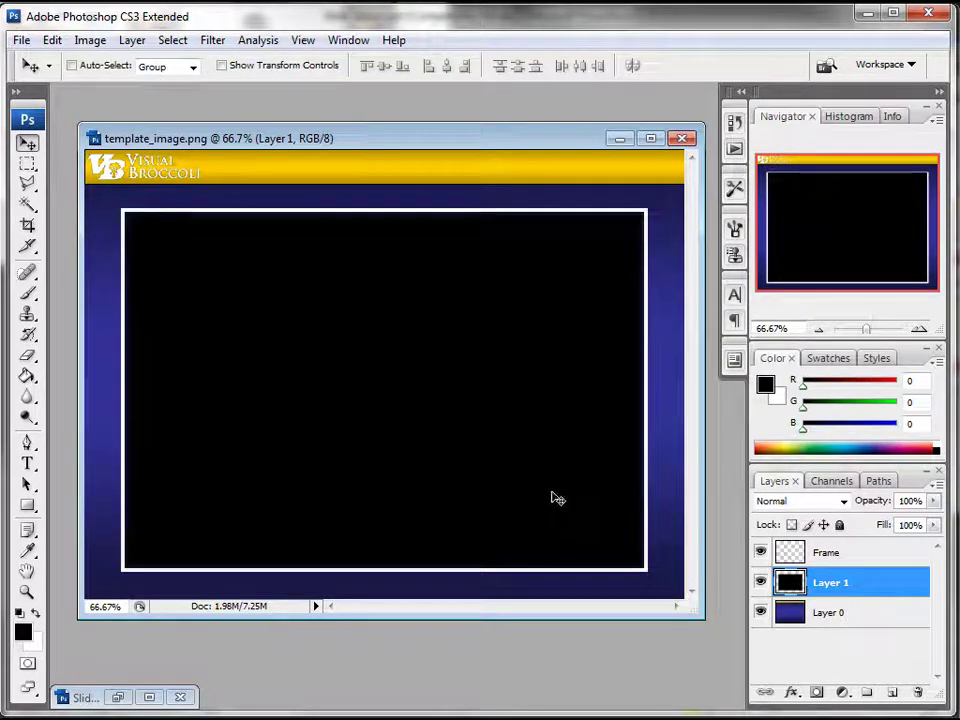
key(Down)
key(Down)
key(Down)
key(Down)
key(Down)
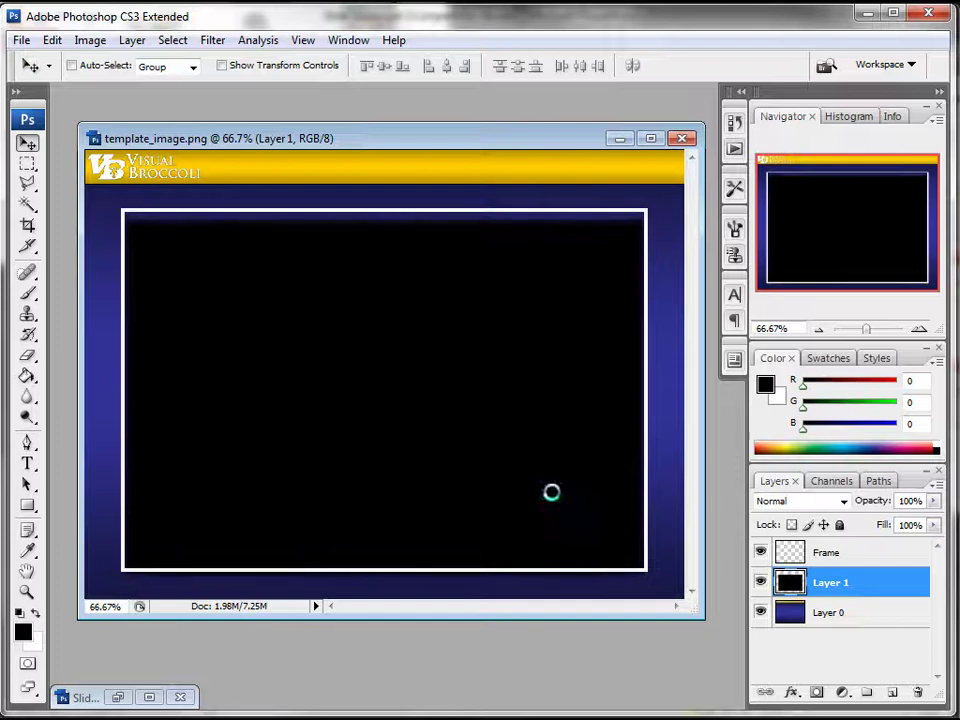
key(Left)
key(Left)
key(Left)
key(Left)
key(Left)
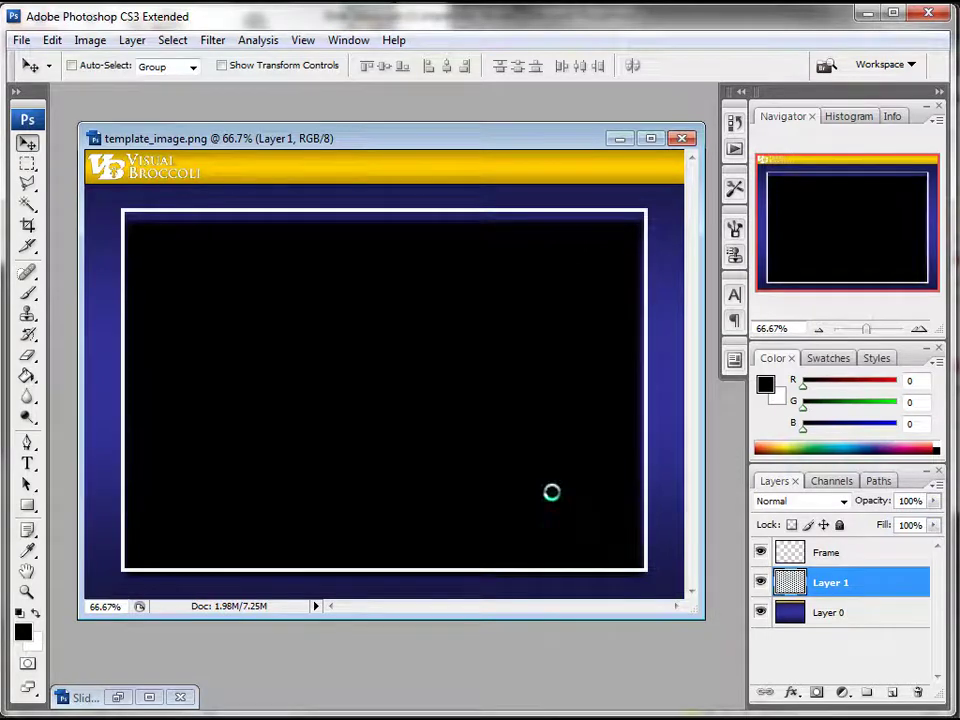
key(Left)
key(Left)
key(Left)
key(Left)
key(Left)
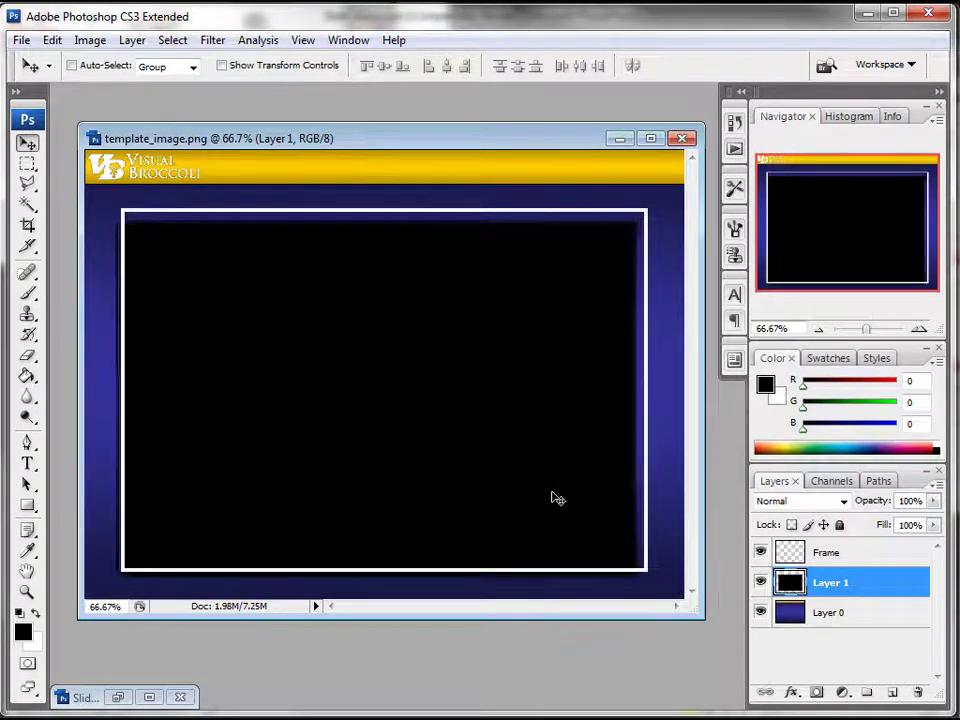
key(Left)
key(Left)
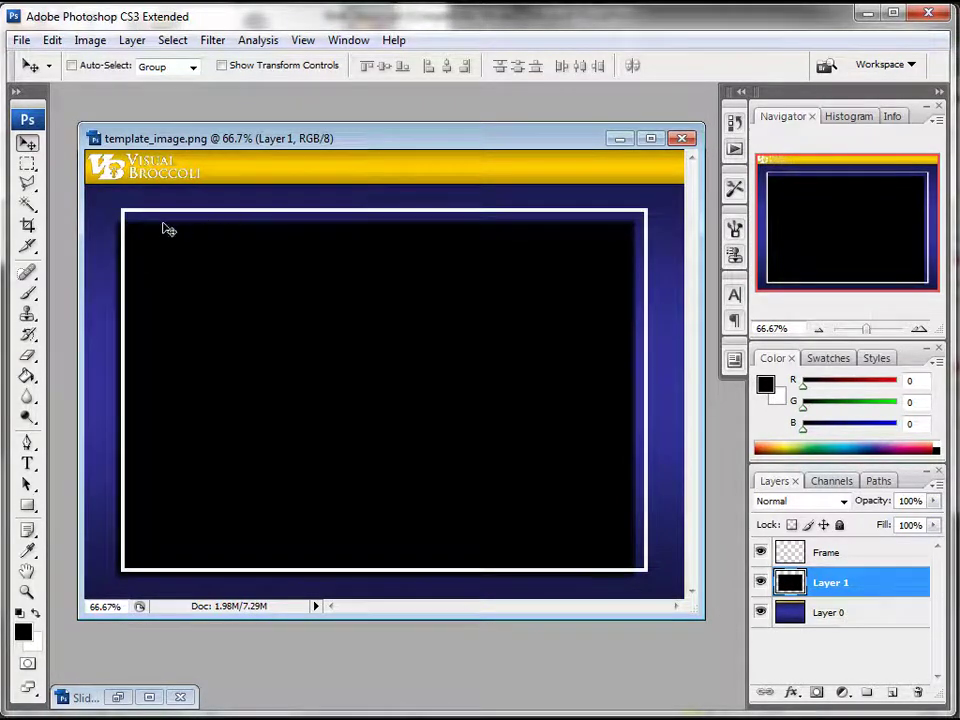
Step: Apply a 6.5 px Gaussian Blur to the black layer and lower its opacity to about 38%
click(212, 41)
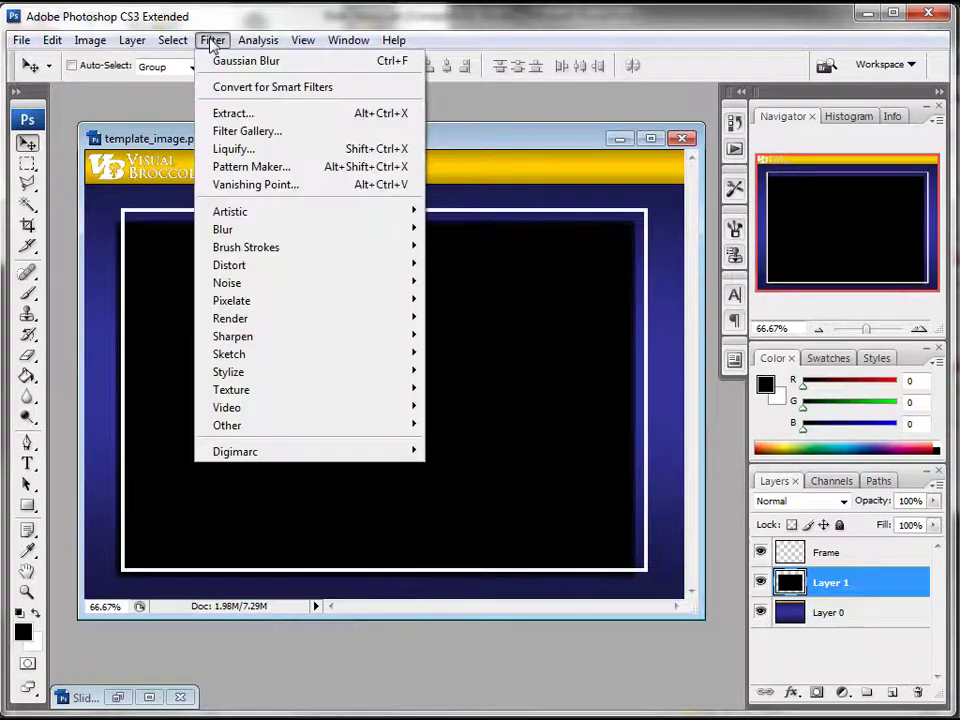
mouse_move(299, 231)
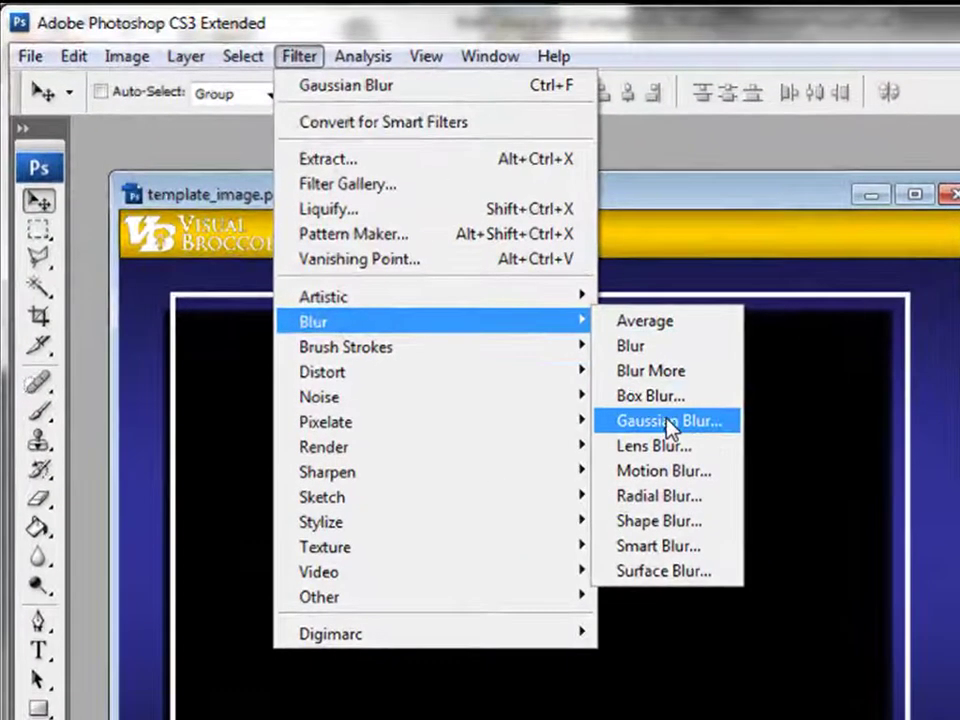
click(650, 413)
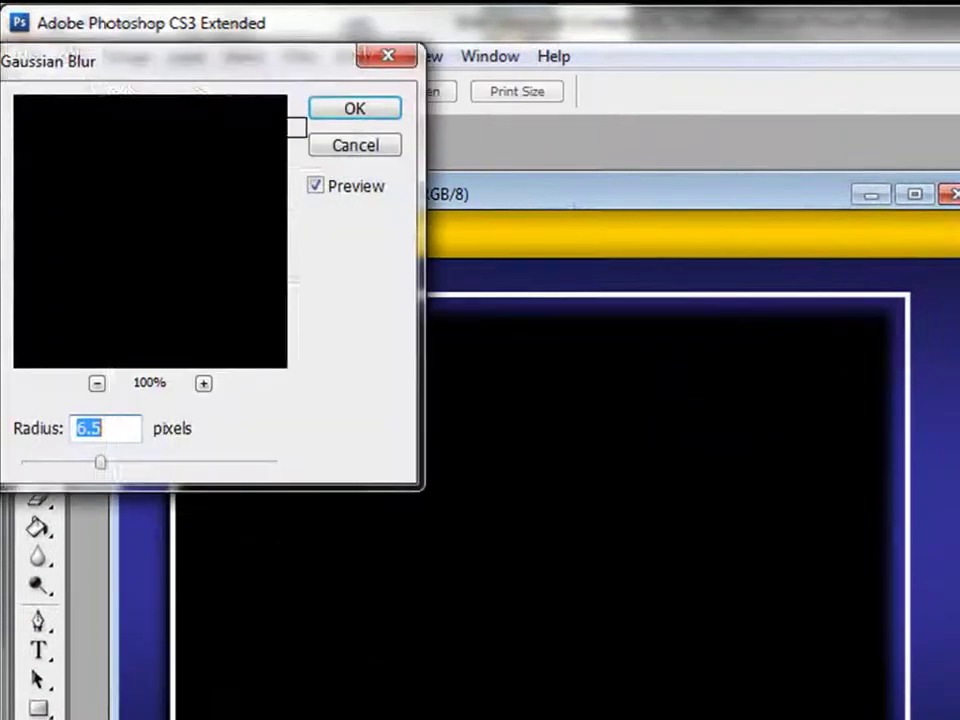
drag(272, 72, 708, 196)
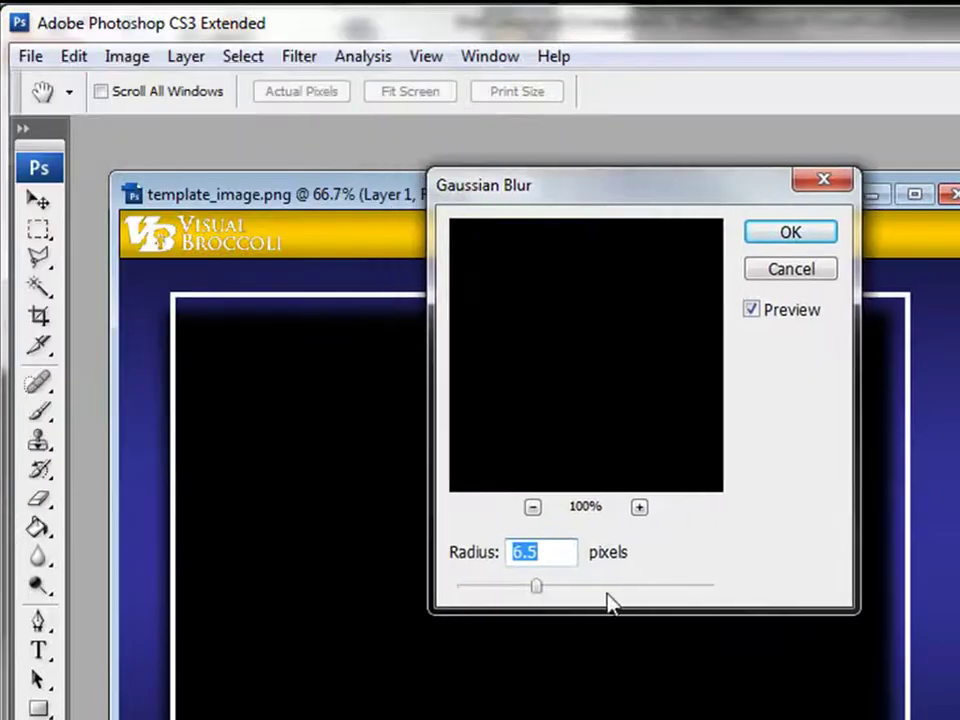
click(818, 234)
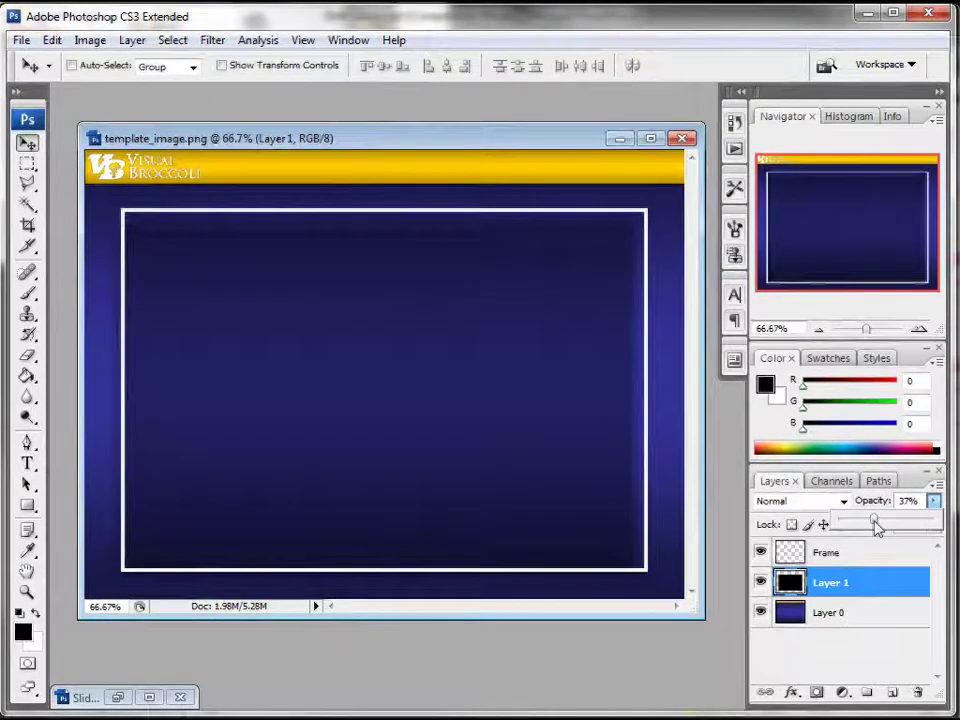
drag(874, 522, 873, 522)
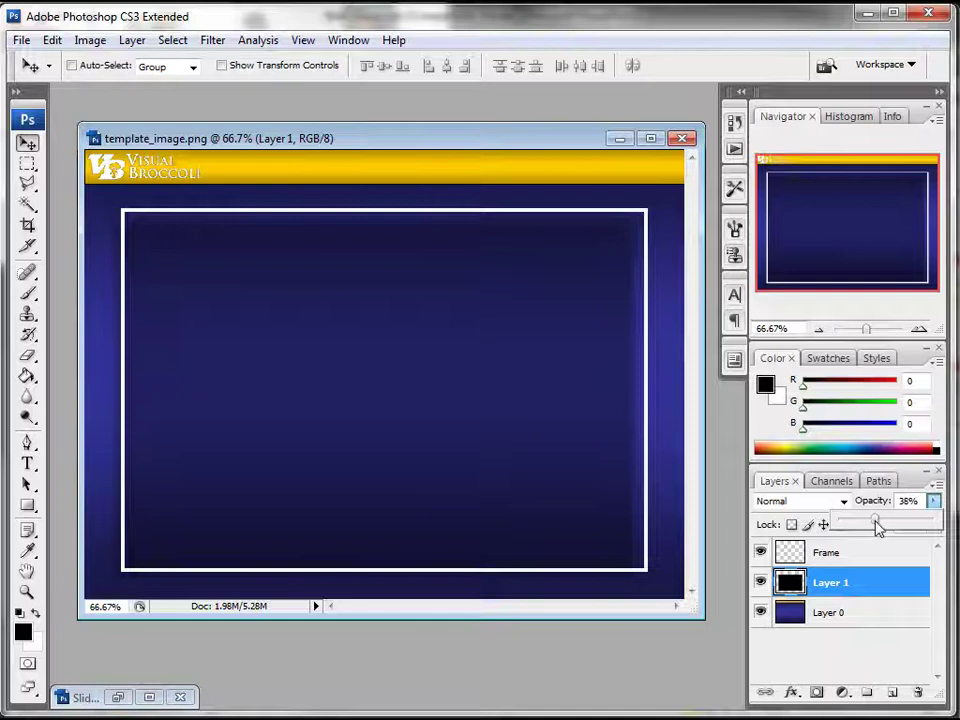
Step: Settle the opacity at 38% and Magic Wand-select the area inside the white frame on the Frame layer
click(870, 671)
click(855, 647)
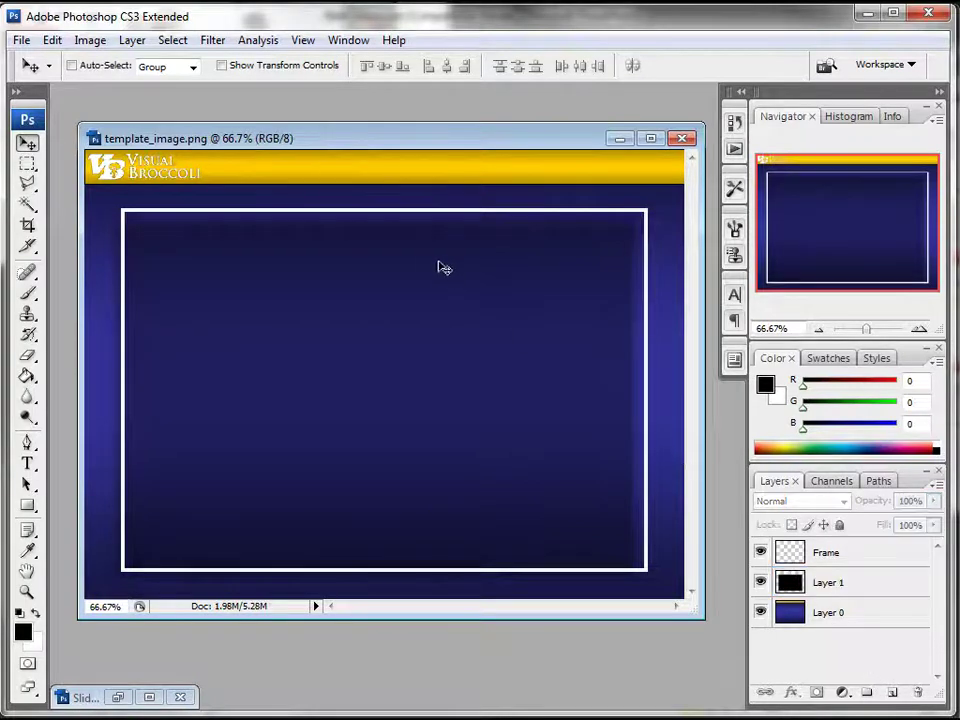
click(829, 550)
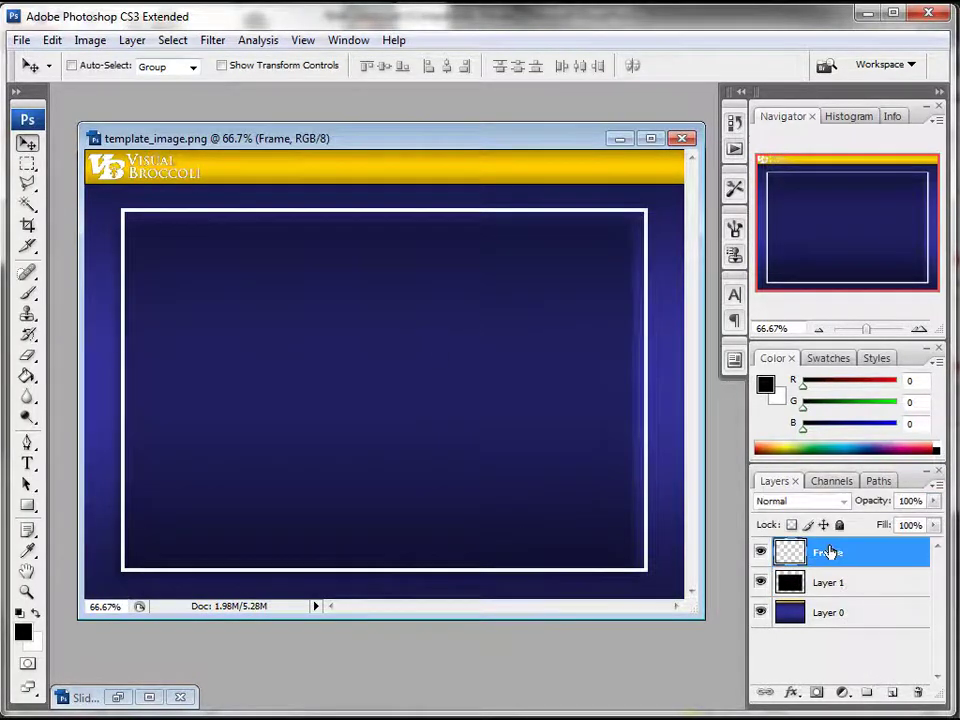
click(29, 205)
click(100, 222)
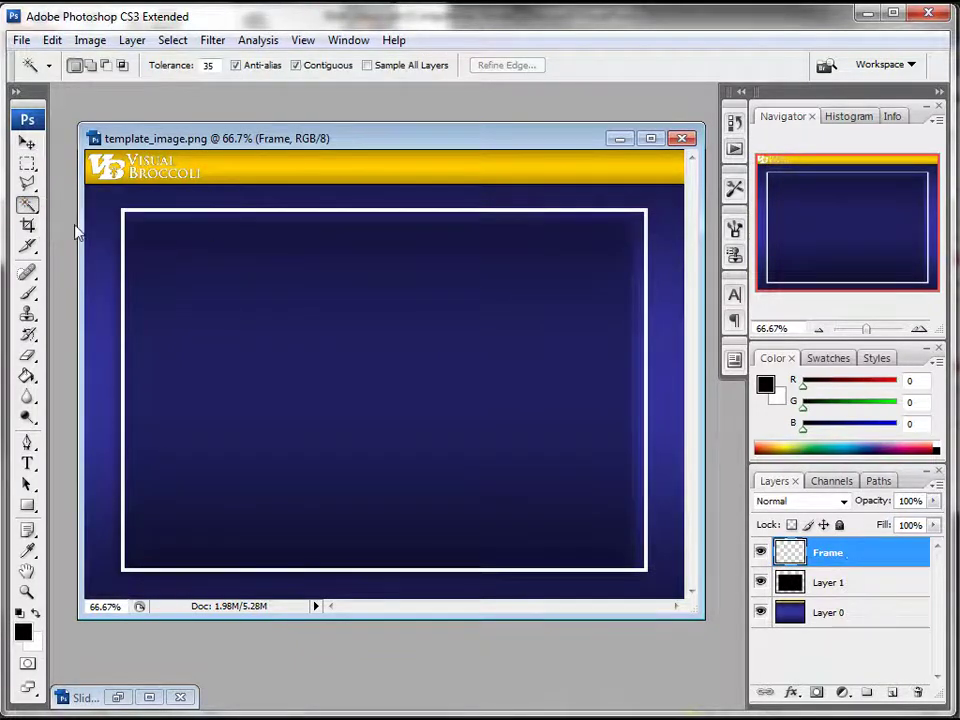
click(178, 250)
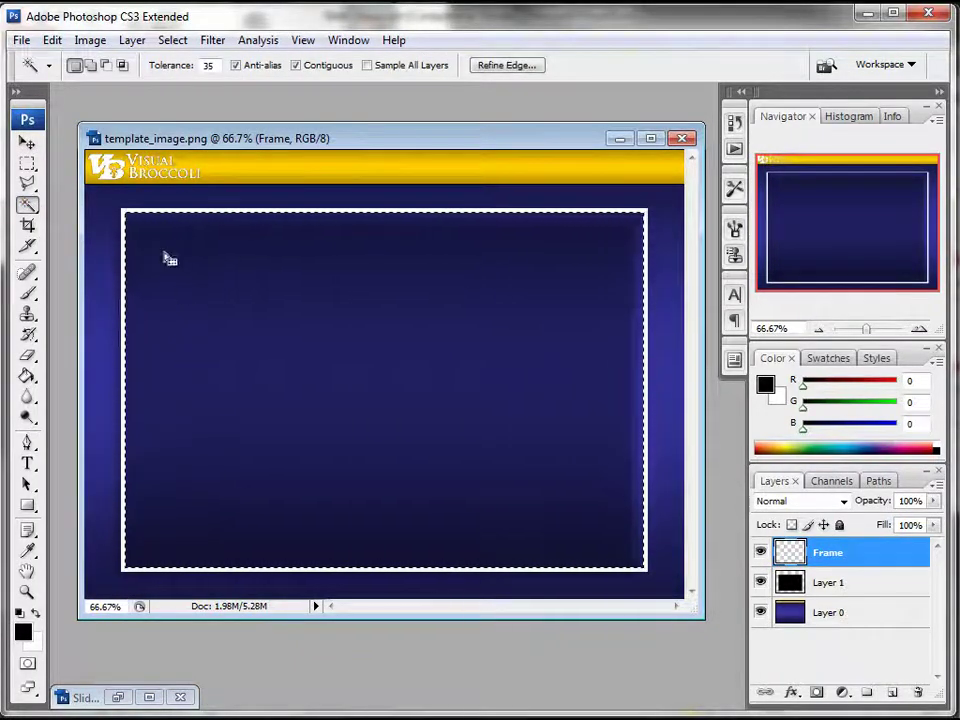
Step: Rename Layer 1 to Shadow, delete its black inside the frame, and deselect
click(831, 586)
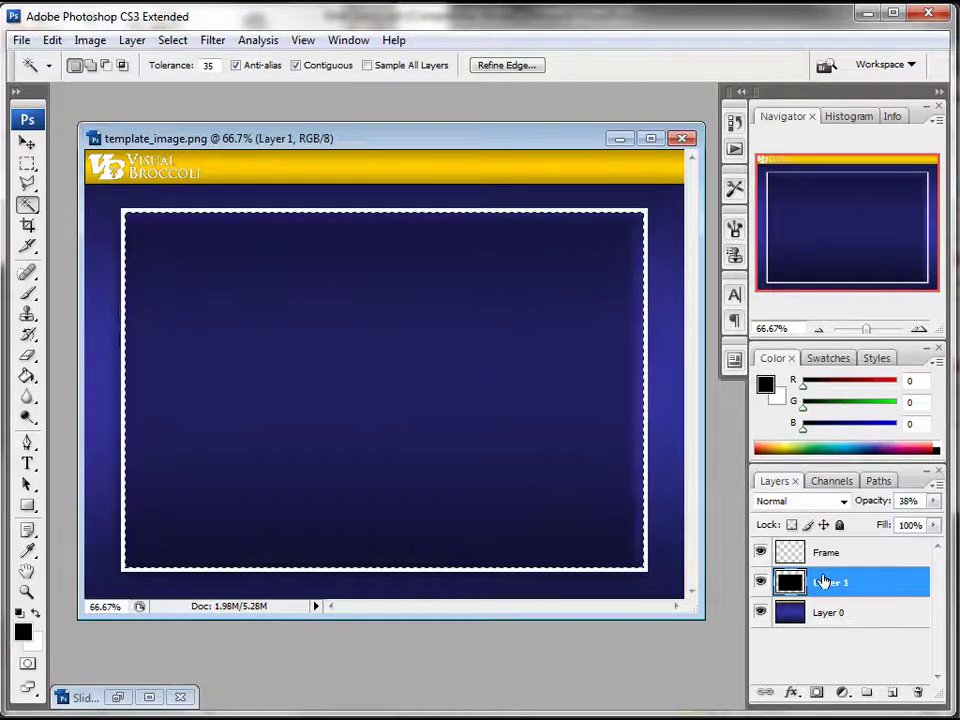
double_click(822, 582)
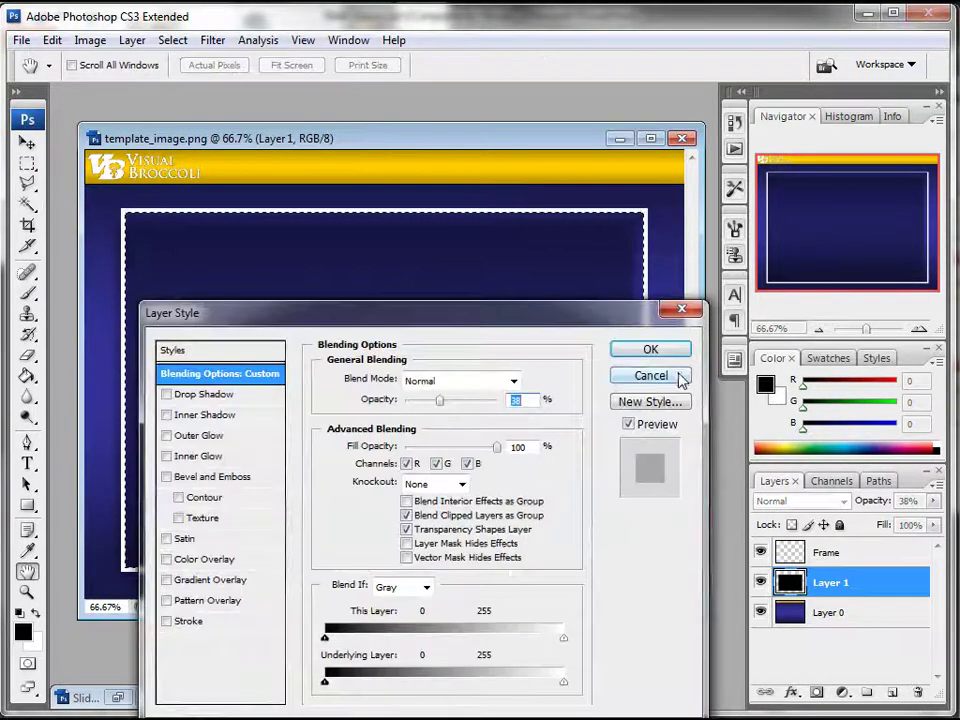
click(672, 375)
double_click(834, 582)
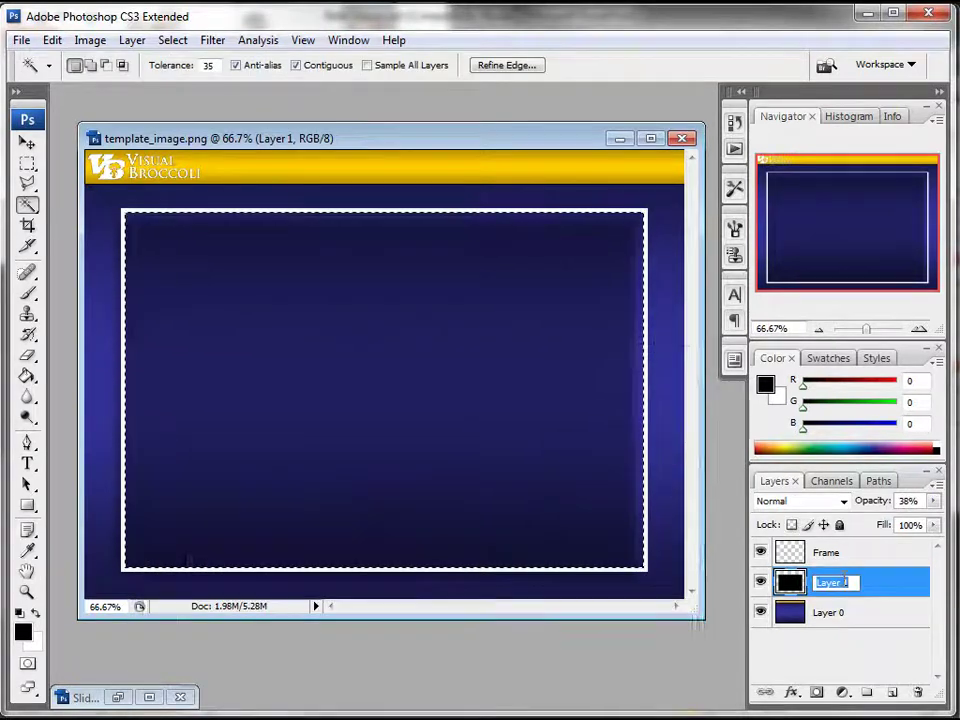
text(Shadow)
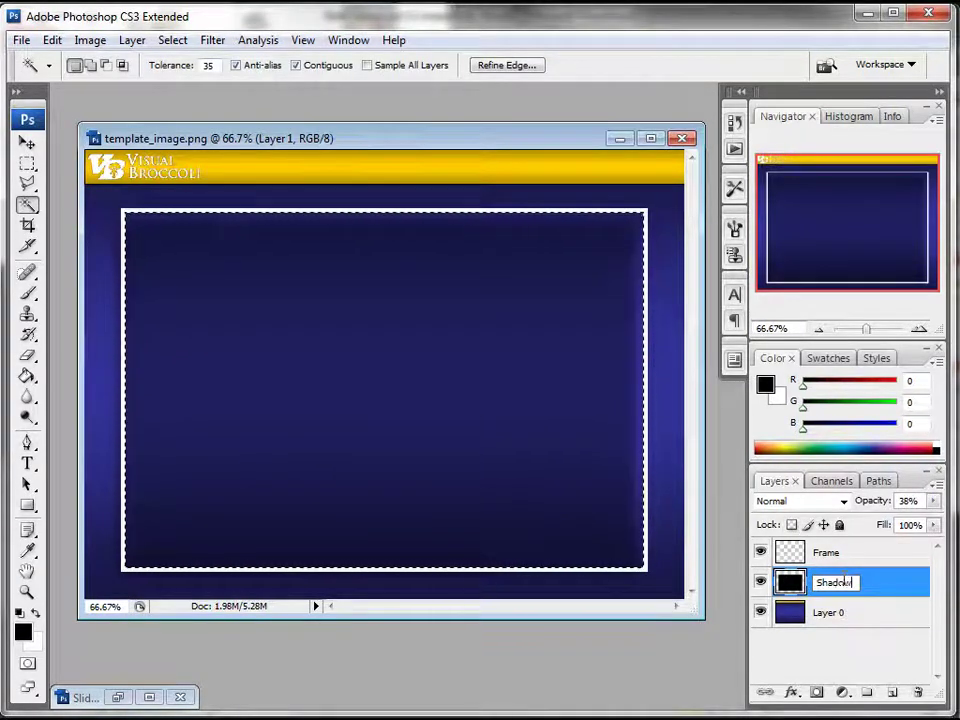
key(Return)
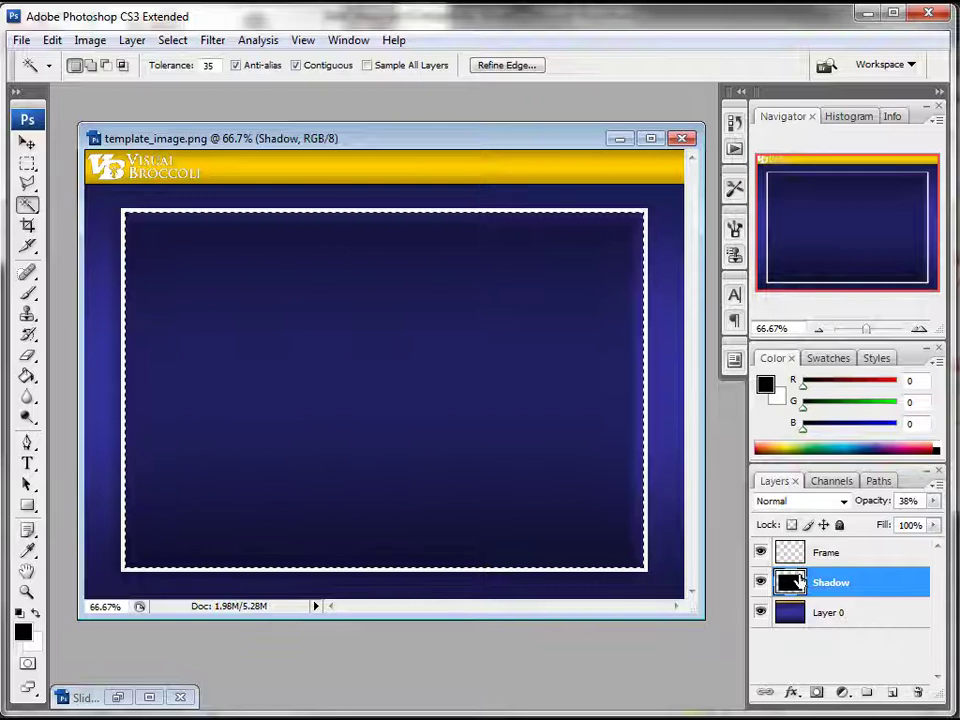
key(Delete)
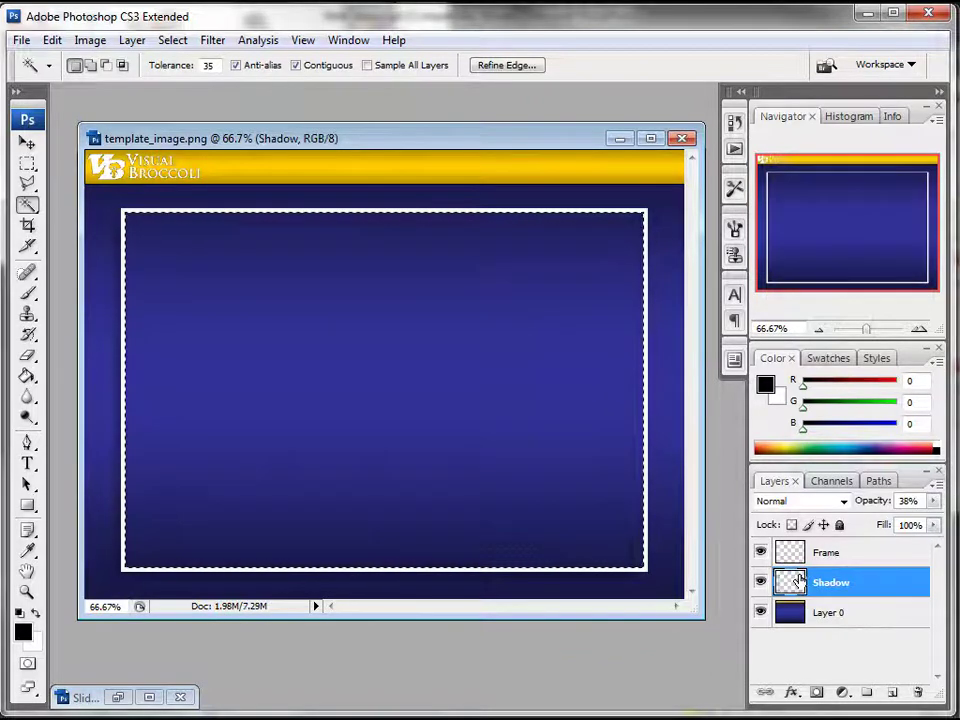
key(ctrl+d)
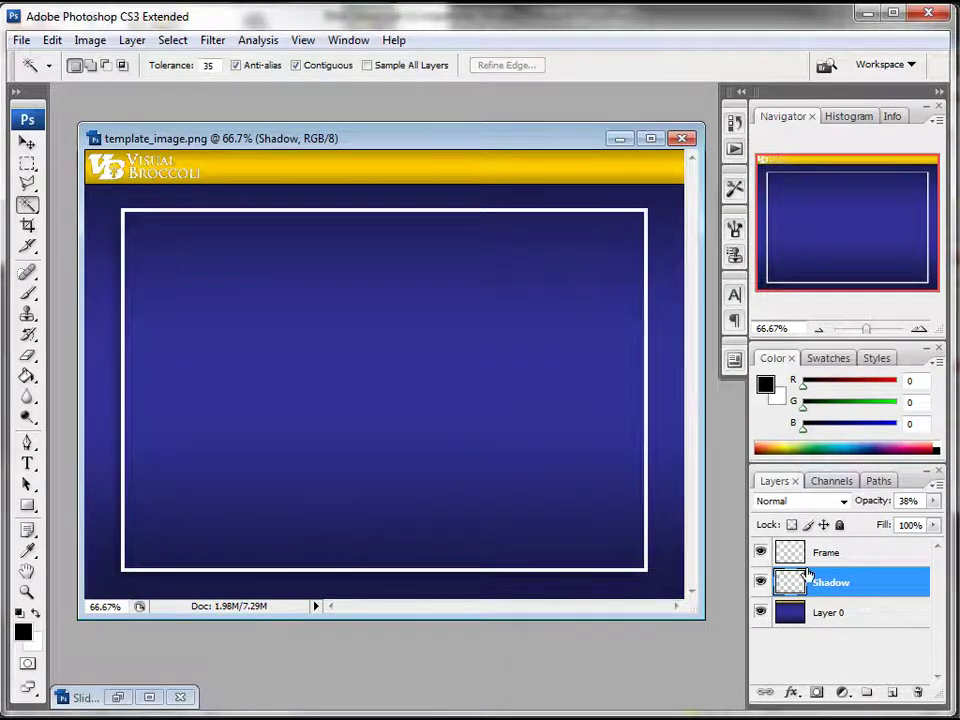
Step: Rename Layer 0 to BG
click(799, 560)
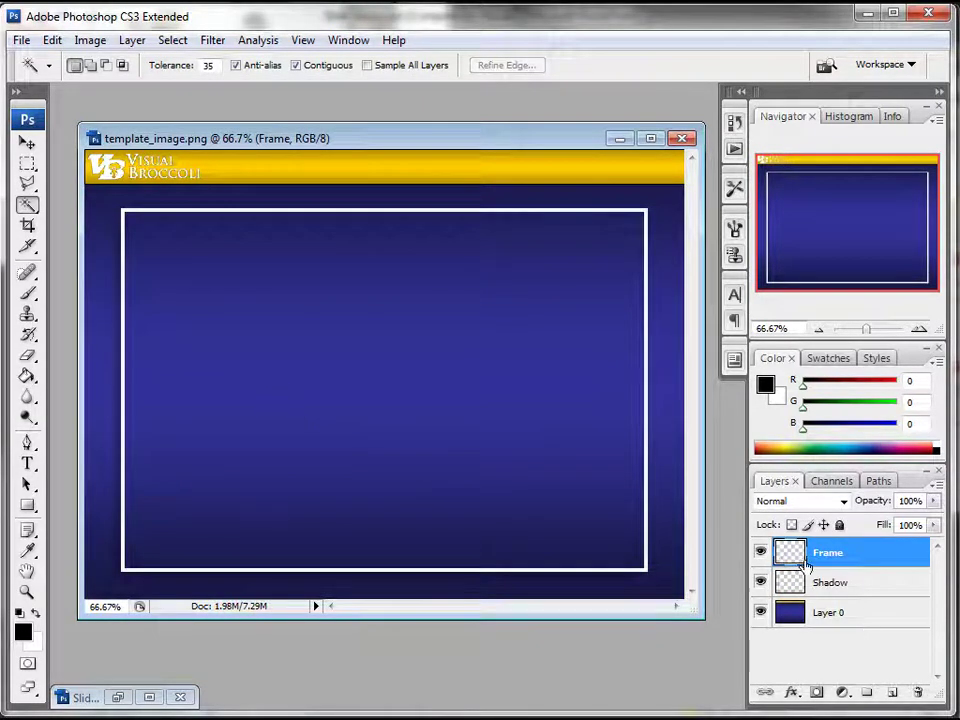
click(828, 613)
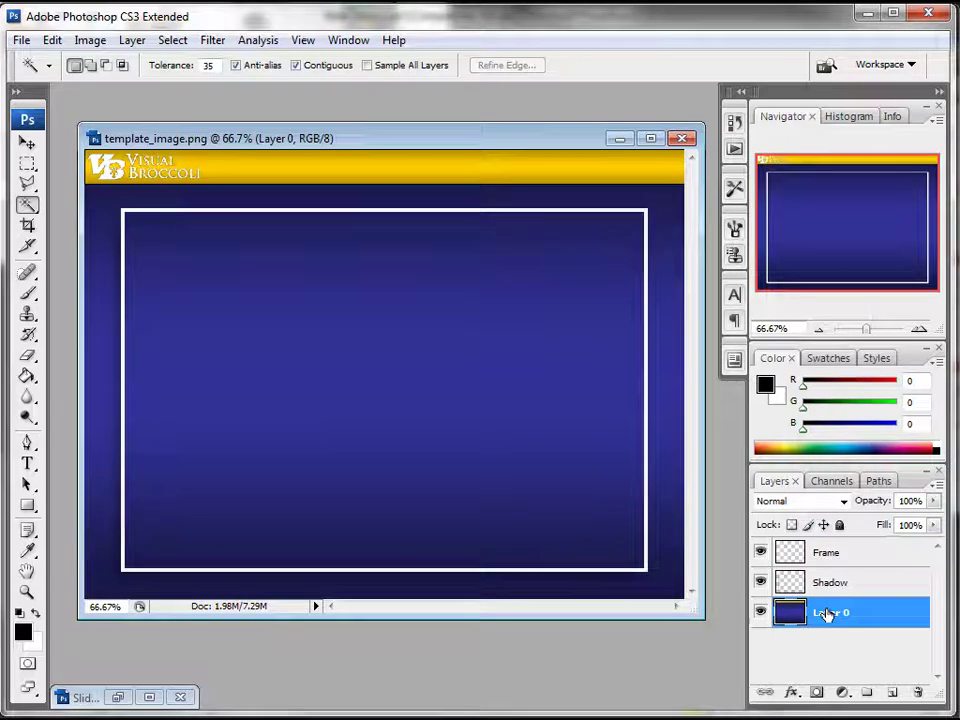
double_click(828, 613)
text(BG)
key(Return)
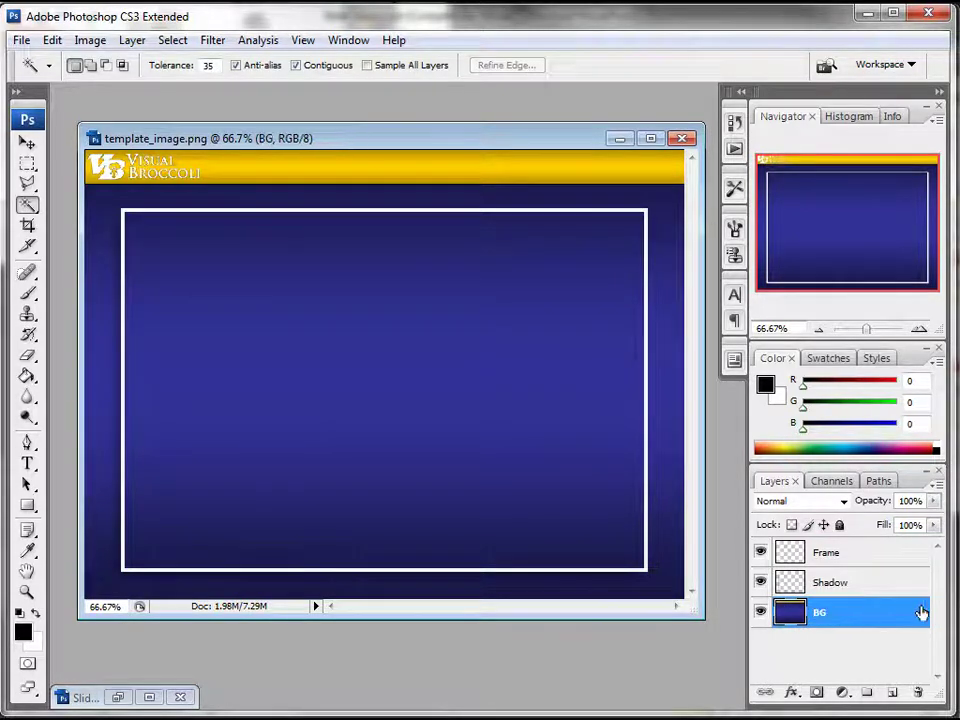
Step: Add a layer mask to BG and target the mask thumbnail
click(815, 692)
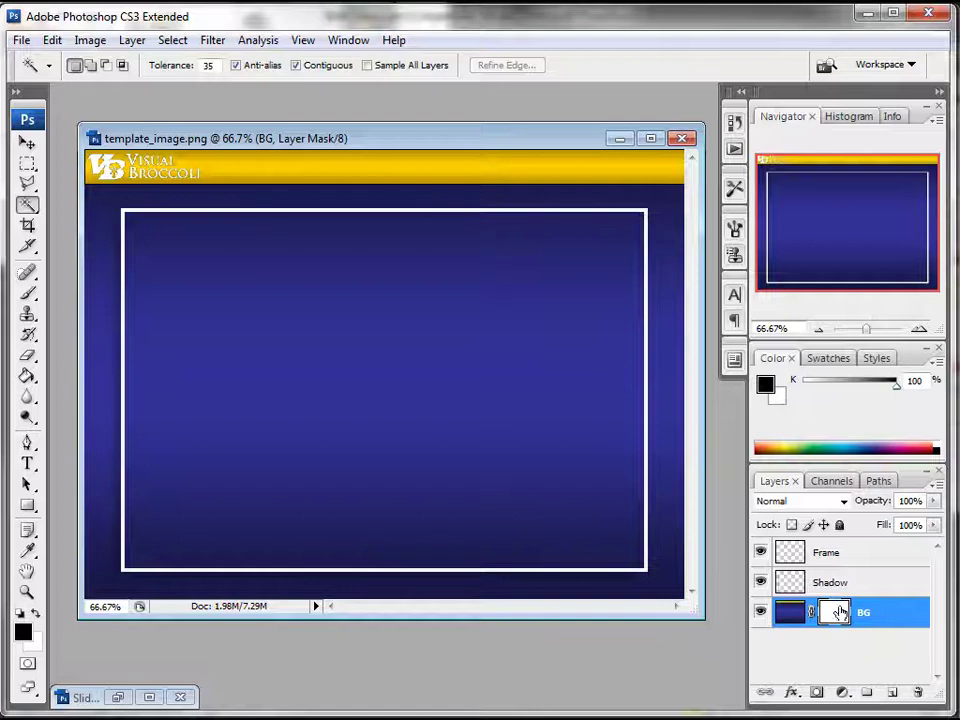
click(821, 555)
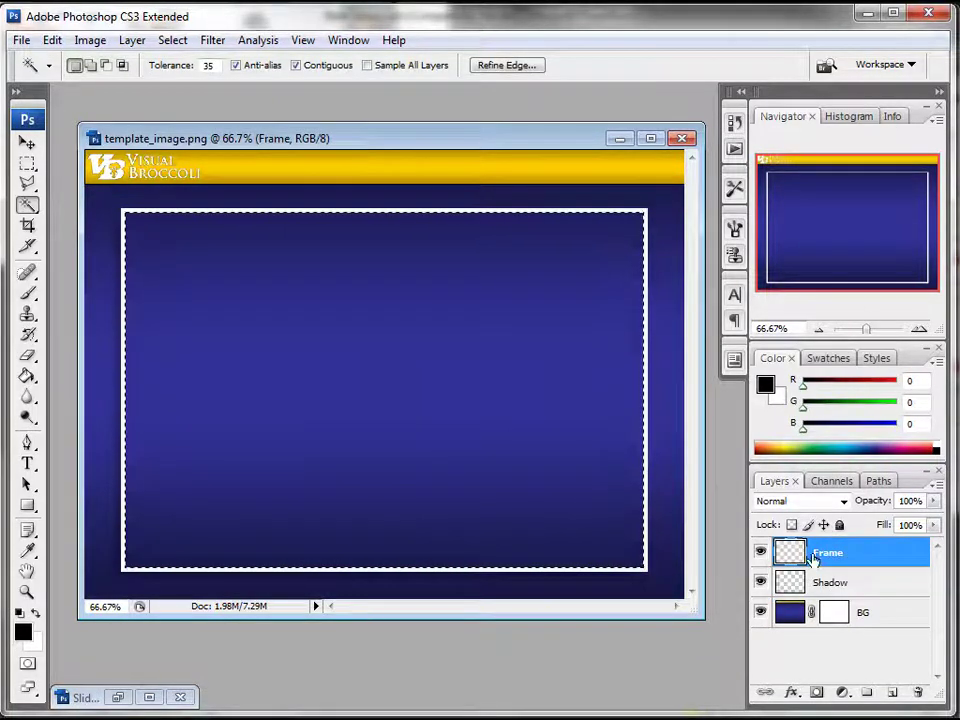
click(840, 615)
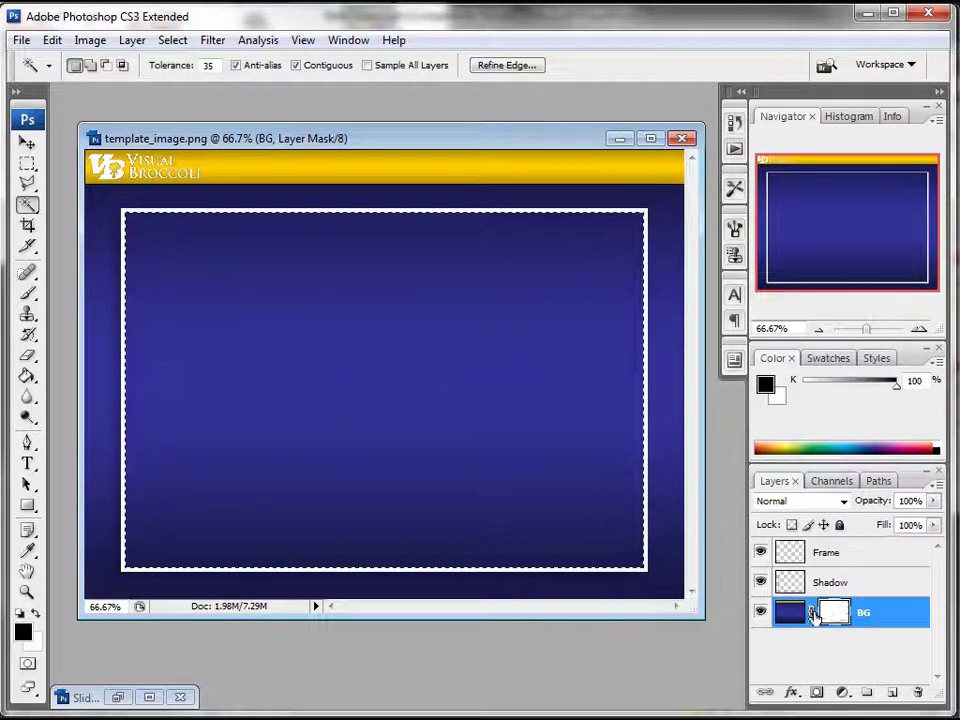
click(791, 612)
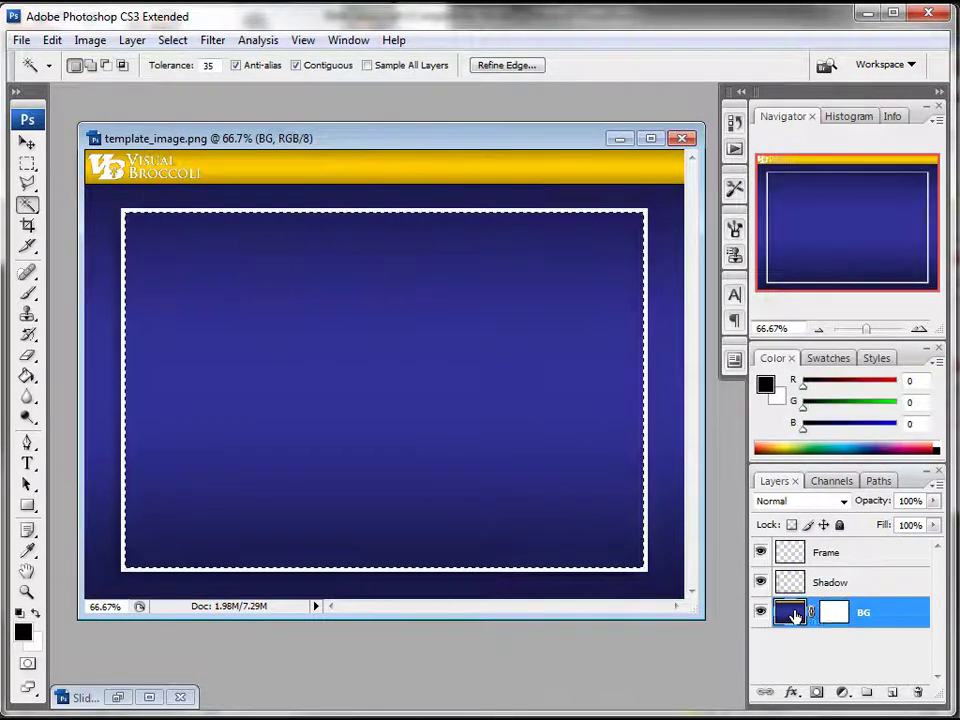
click(840, 614)
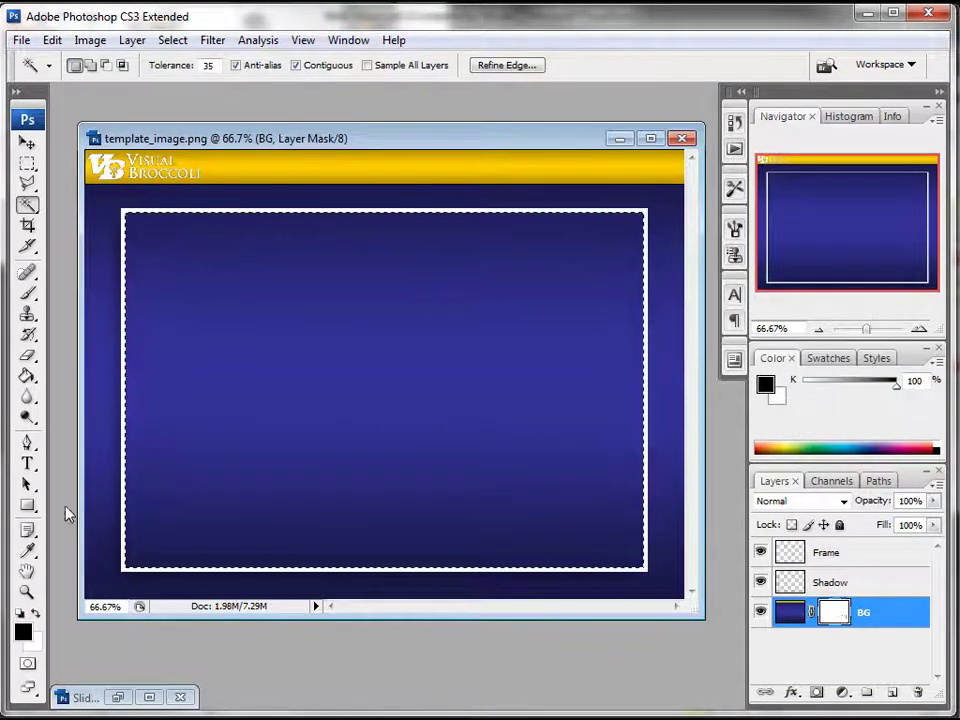
Step: Fill the framed selection on the BG layer mask with black and return to Slide Image Layout.psd
click(28, 376)
click(359, 365)
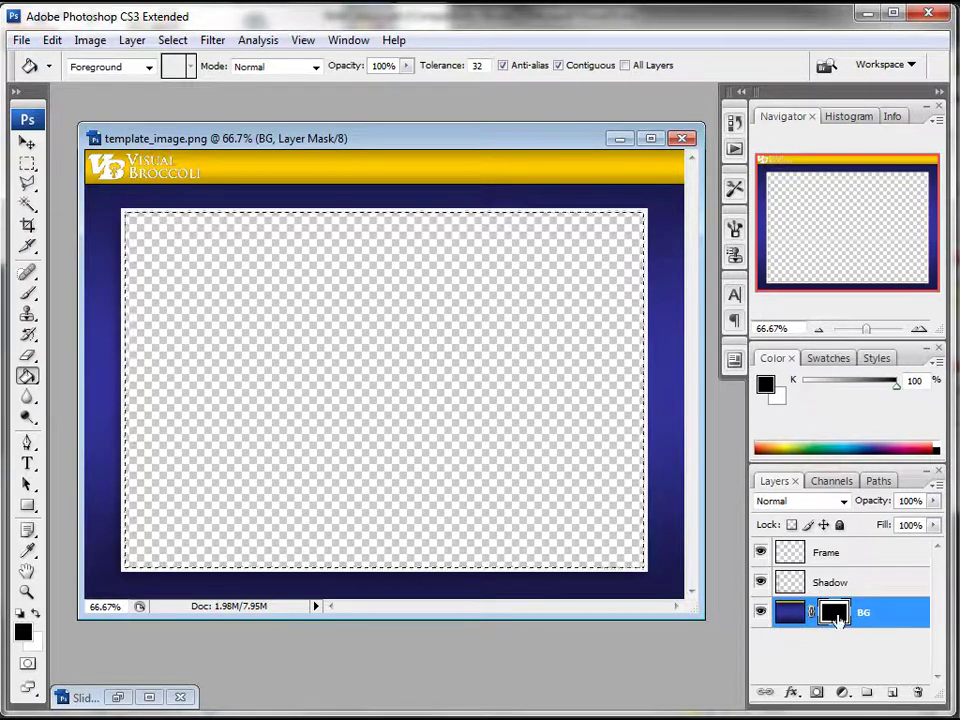
drag(838, 618, 826, 630)
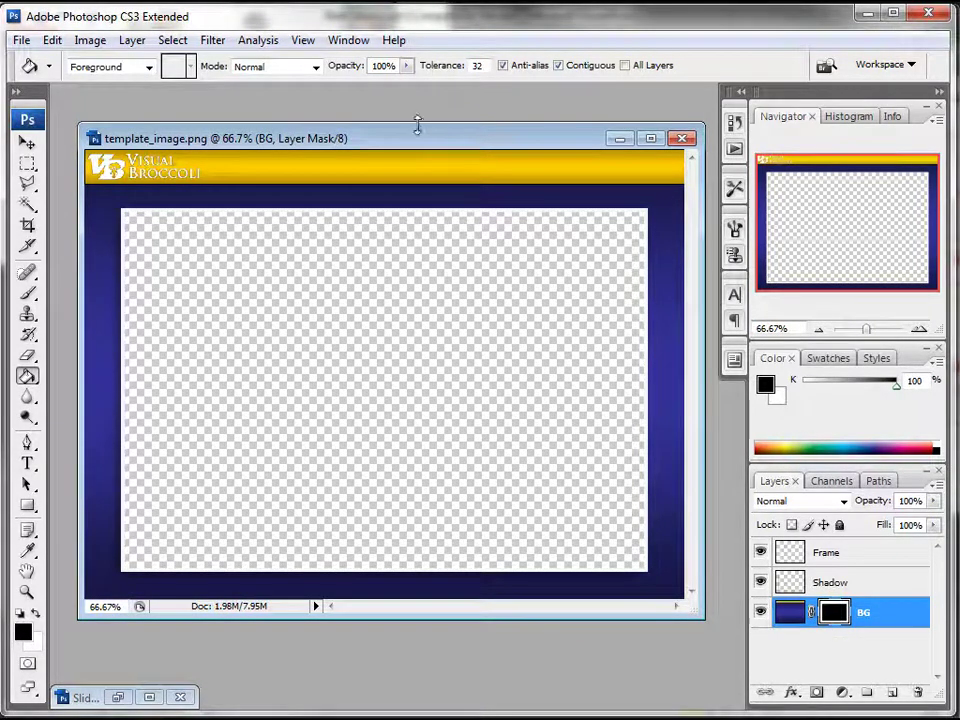
mouse_move(409, 137)
mouse_down()
mouse_move(414, 270)
mouse_move(408, 137)
mouse_up()
click(118, 697)
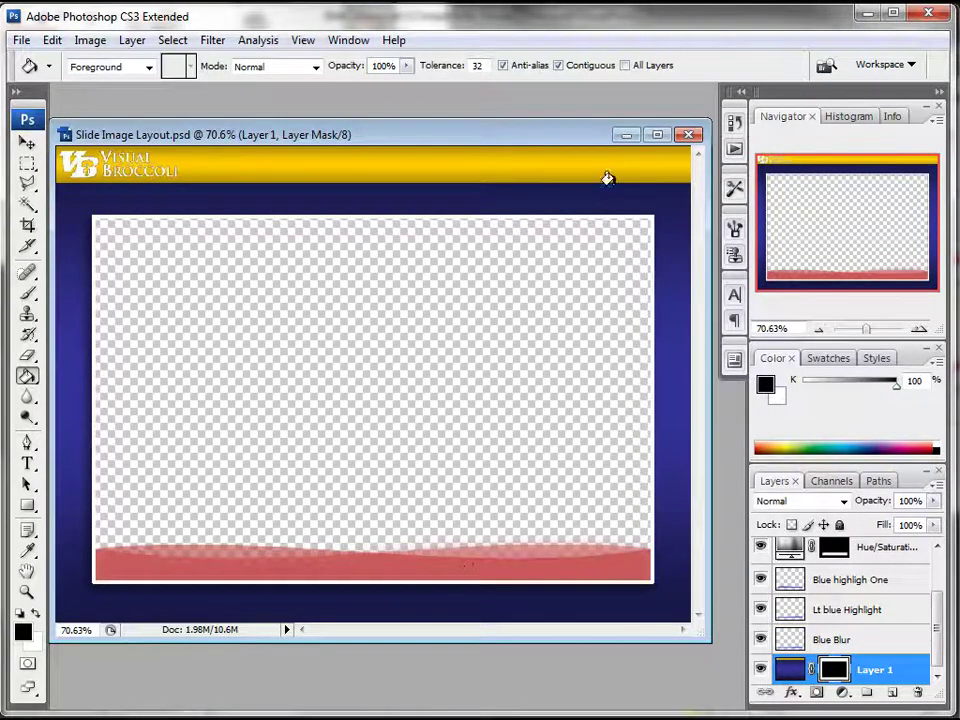
Step: Add a new Layer 1 above Shadow and select a thin strip along the canvas bottom
click(625, 136)
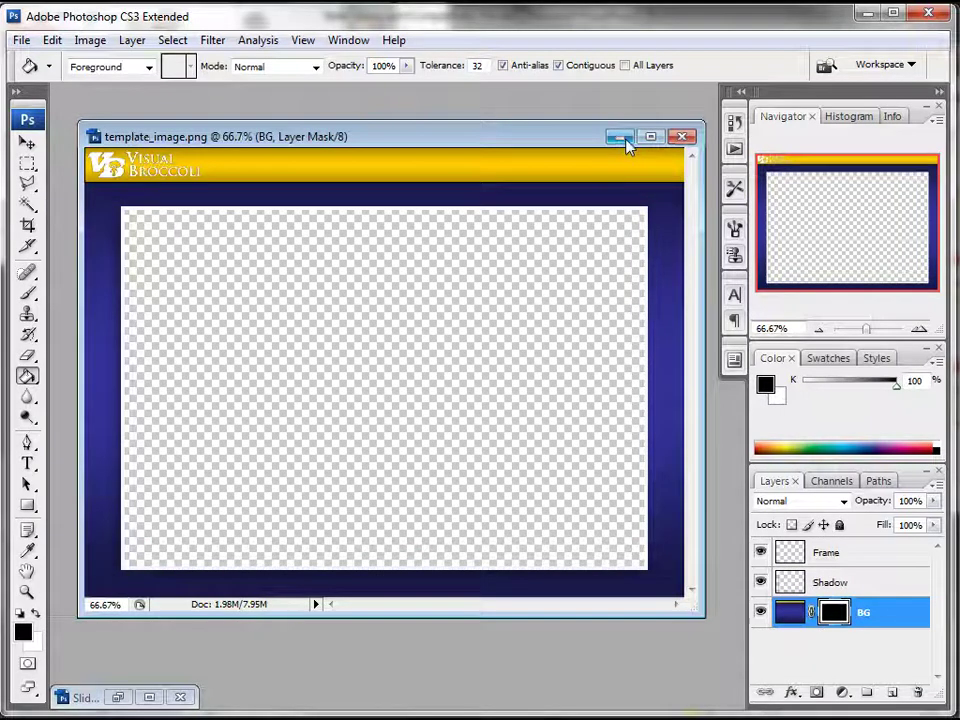
click(830, 580)
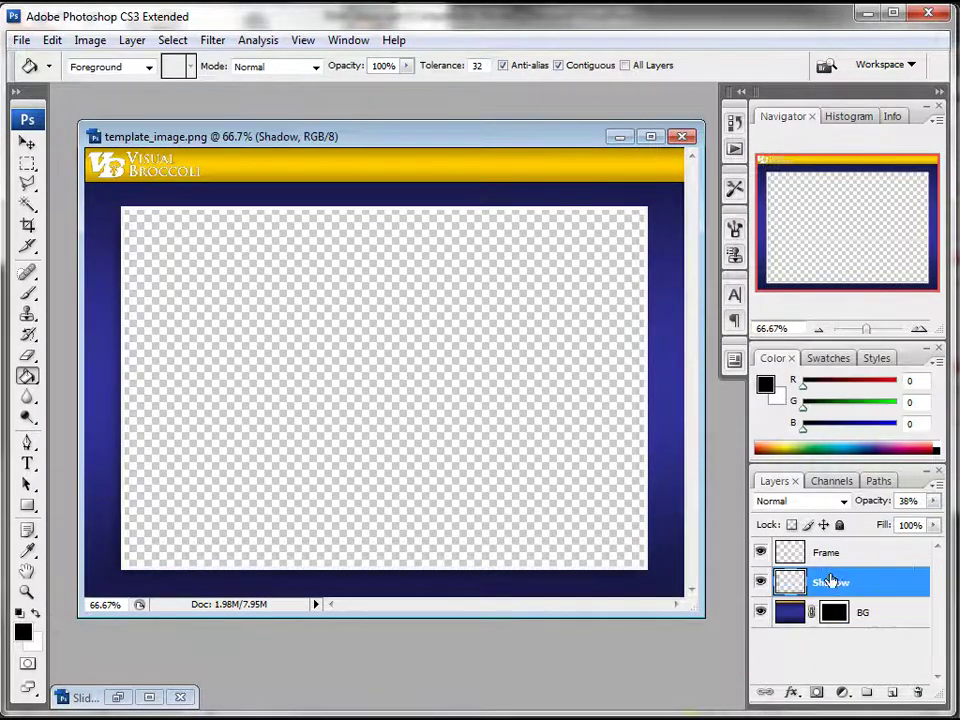
click(893, 692)
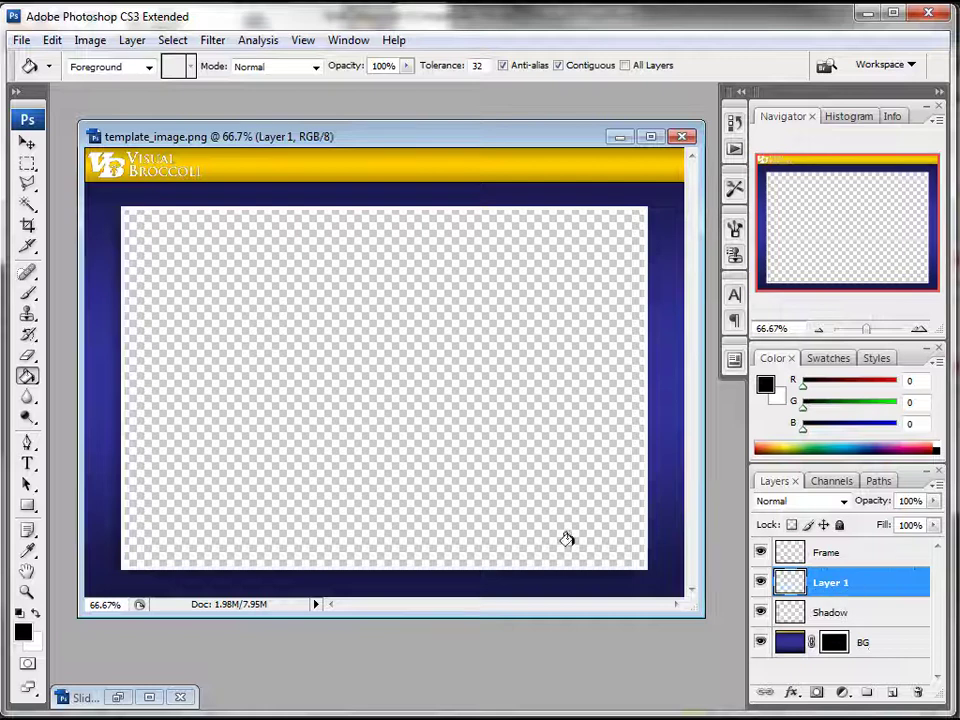
click(27, 163)
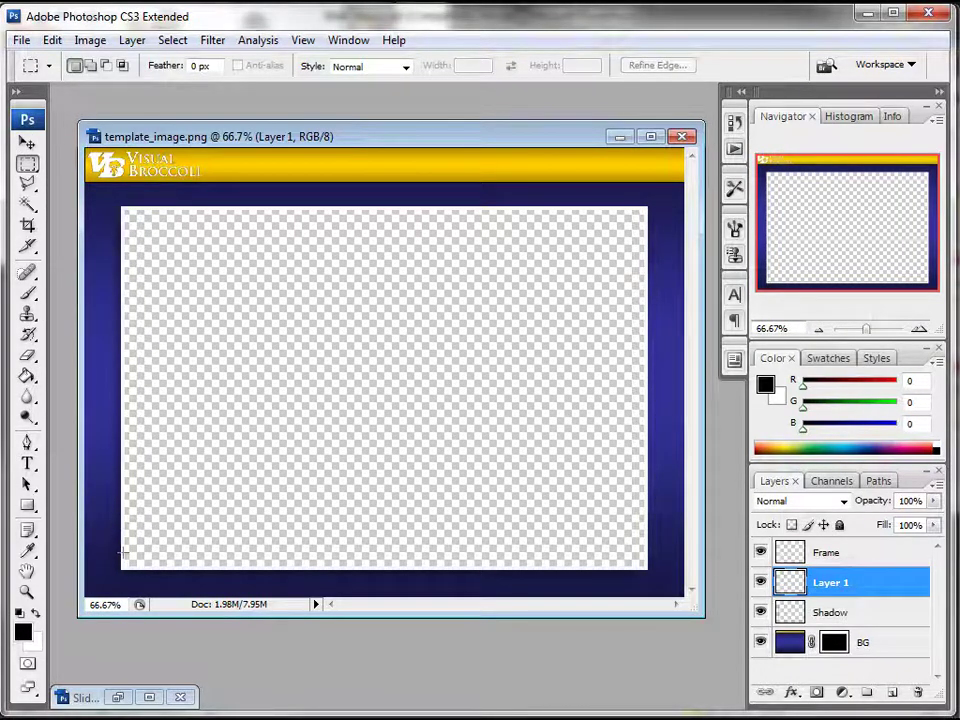
drag(121, 535, 210, 540)
drag(619, 555, 647, 568)
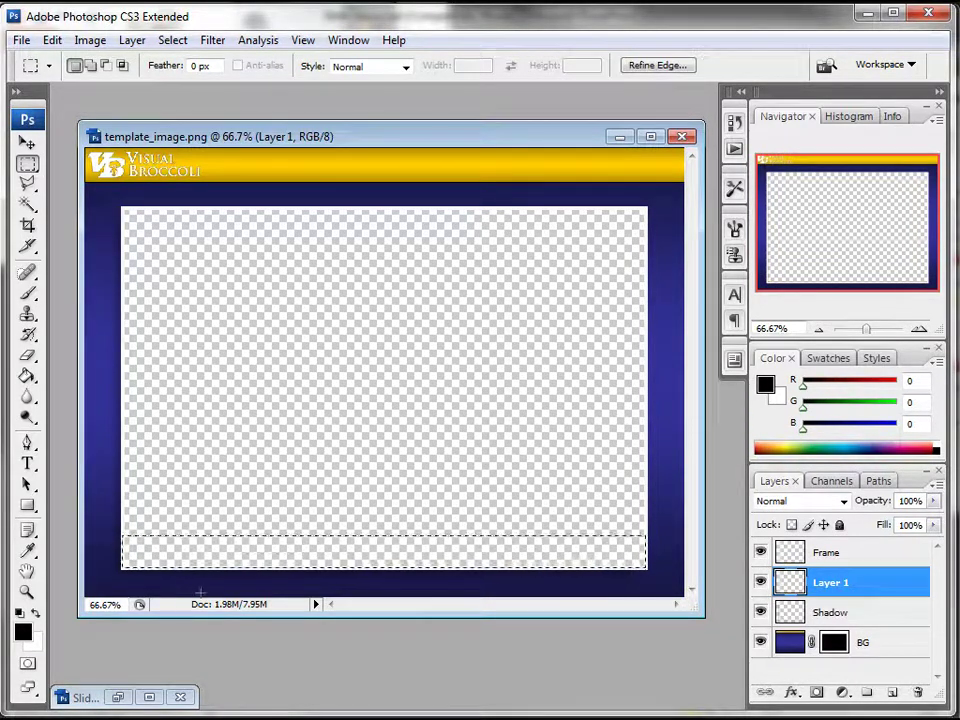
Step: Fill the bottom strip with grey 837979 using the Paint Bucket
click(24, 632)
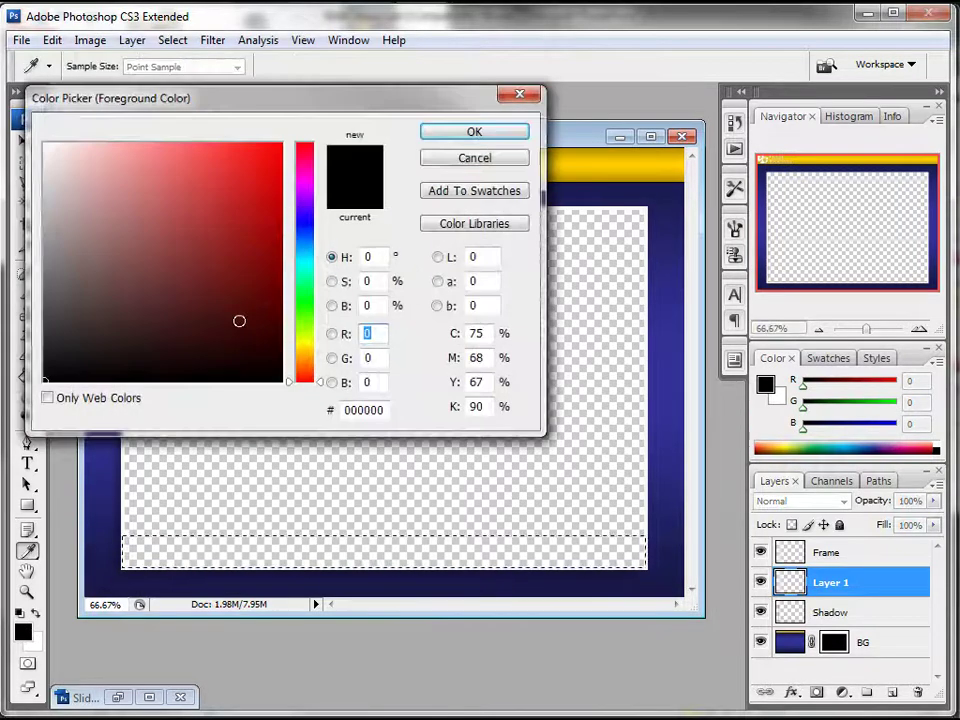
drag(62, 308, 62, 259)
click(480, 134)
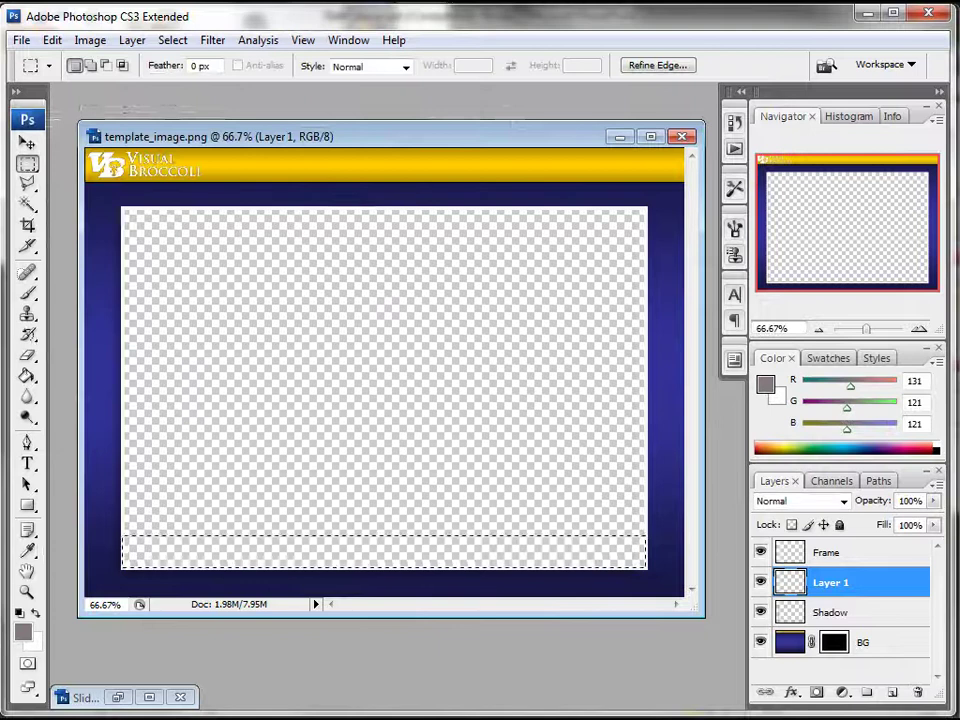
click(28, 375)
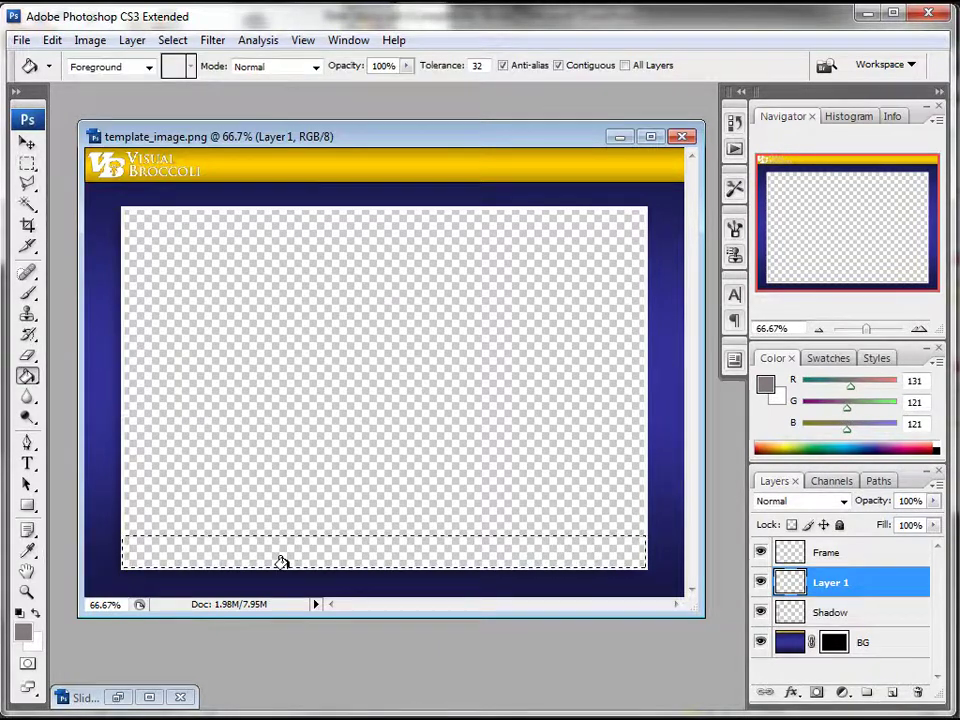
click(302, 542)
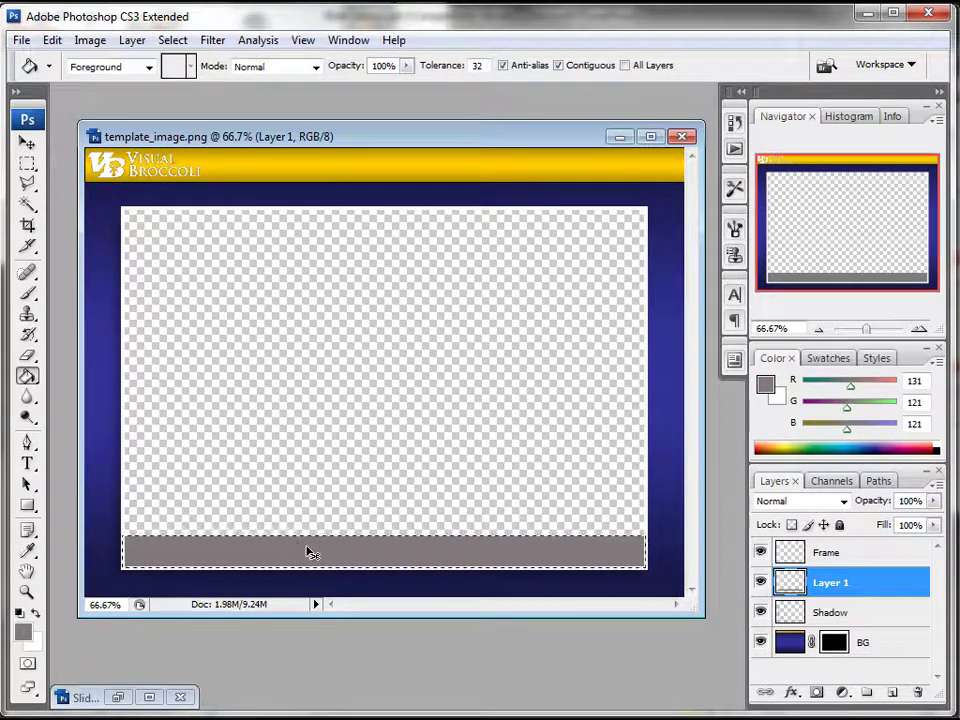
Step: Warp the grey bar with Free Transform so its top edge curves into a gentle wave
key(ctrl+d)
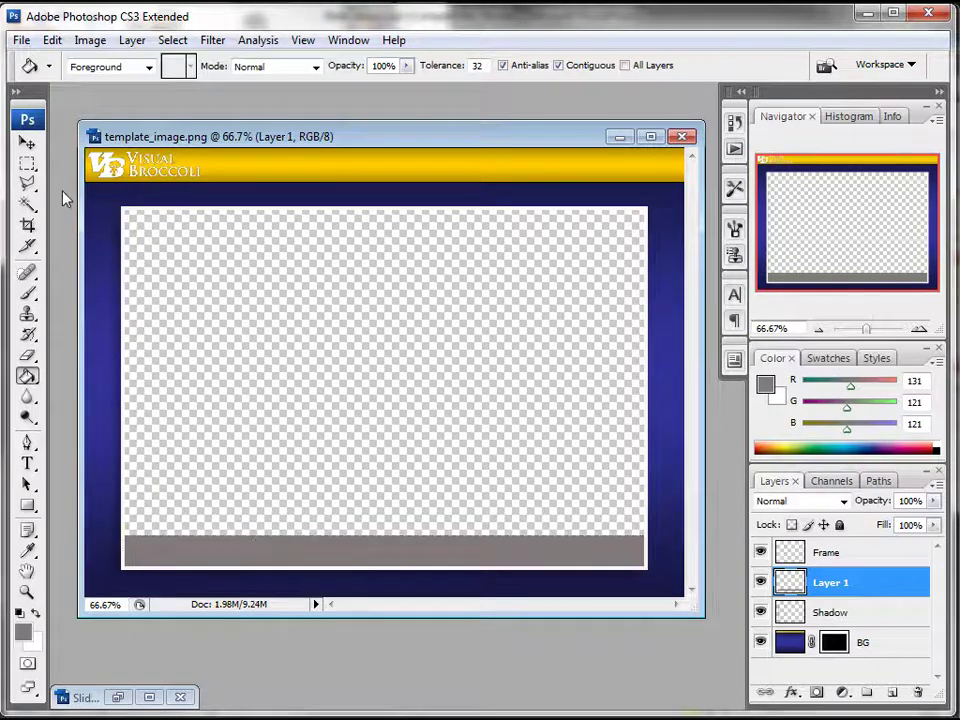
click(27, 146)
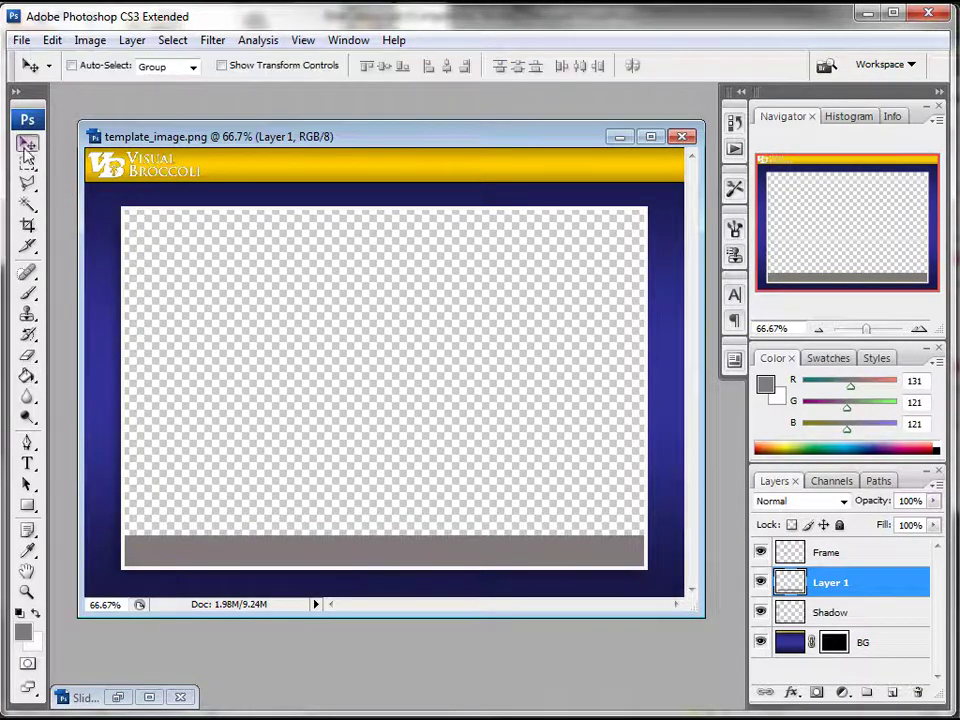
click(51, 42)
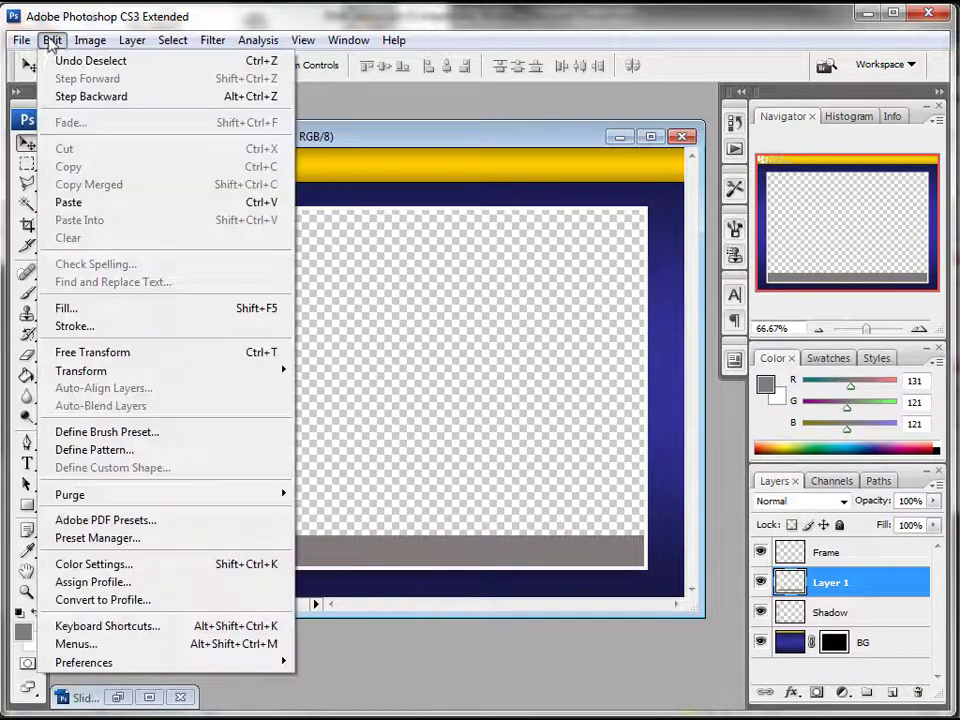
click(92, 353)
right_click(320, 553)
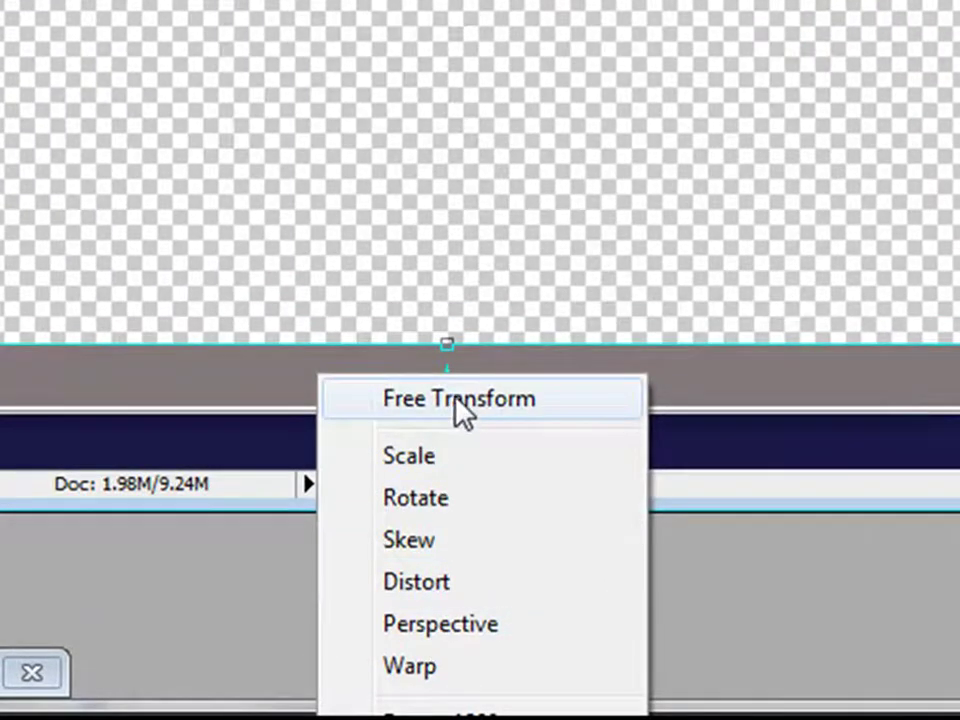
click(418, 668)
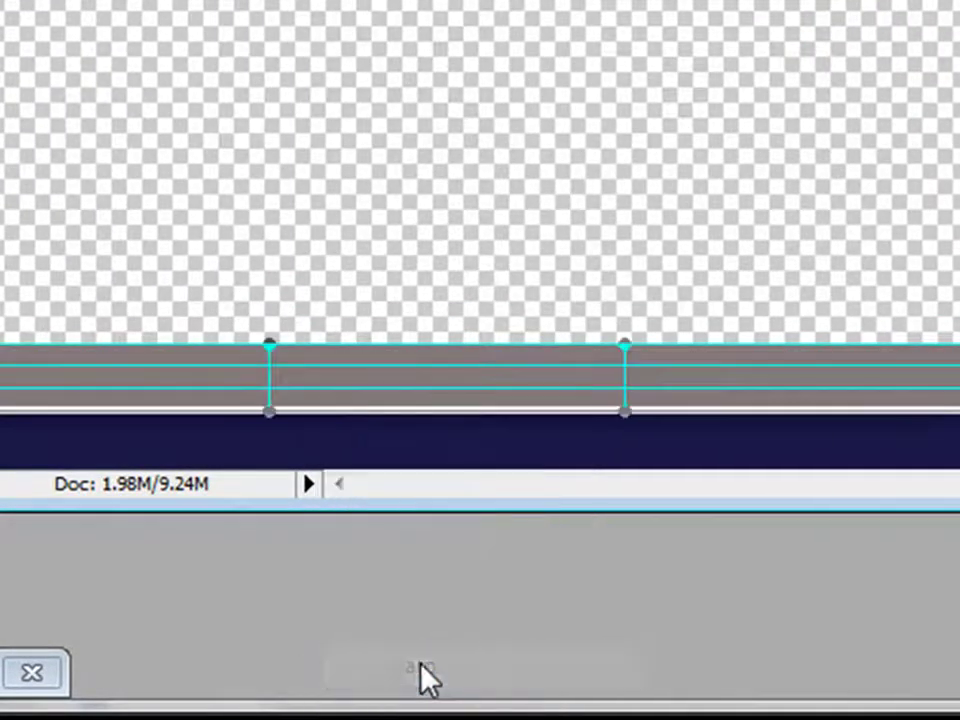
drag(628, 343, 620, 306)
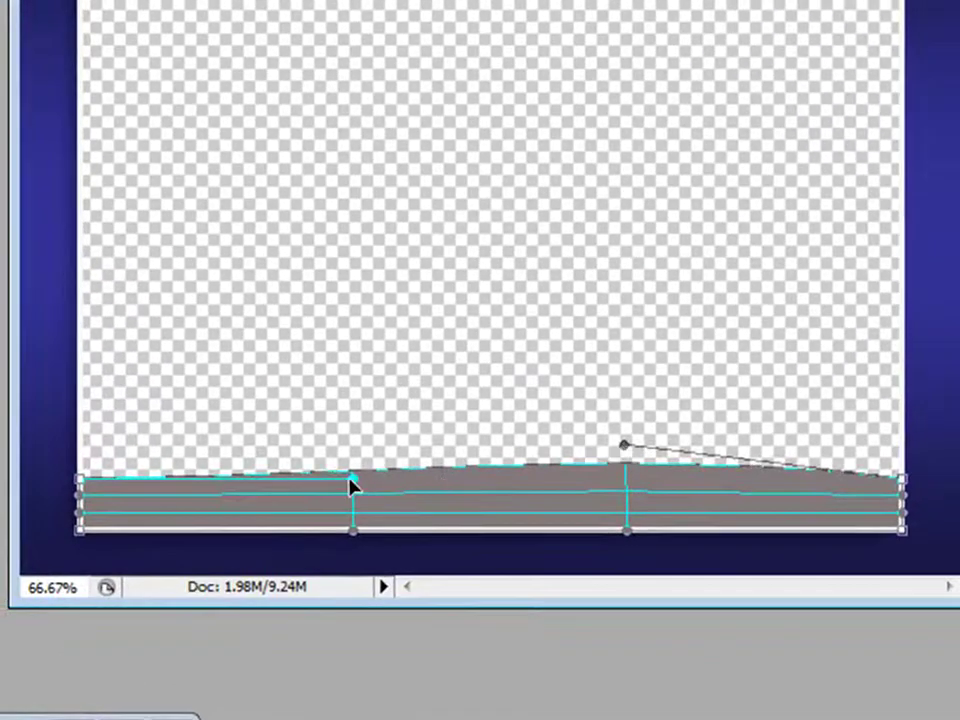
drag(356, 489, 357, 513)
key(Return)
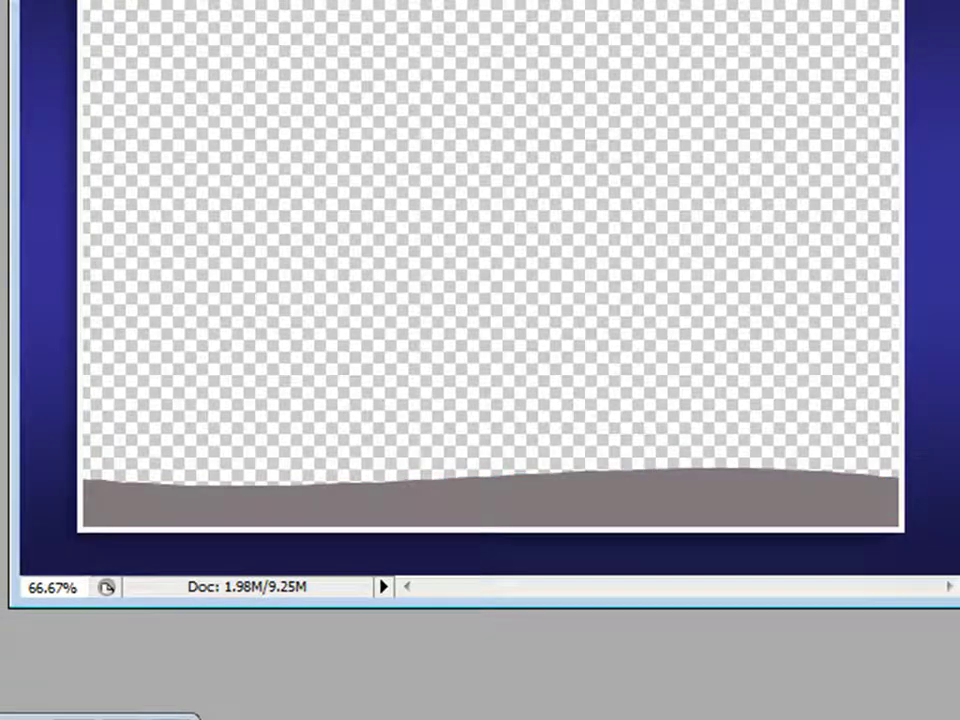
Step: Refill the wavy band with teal 0c96ab and deselect it
ctrl+click(855, 574)
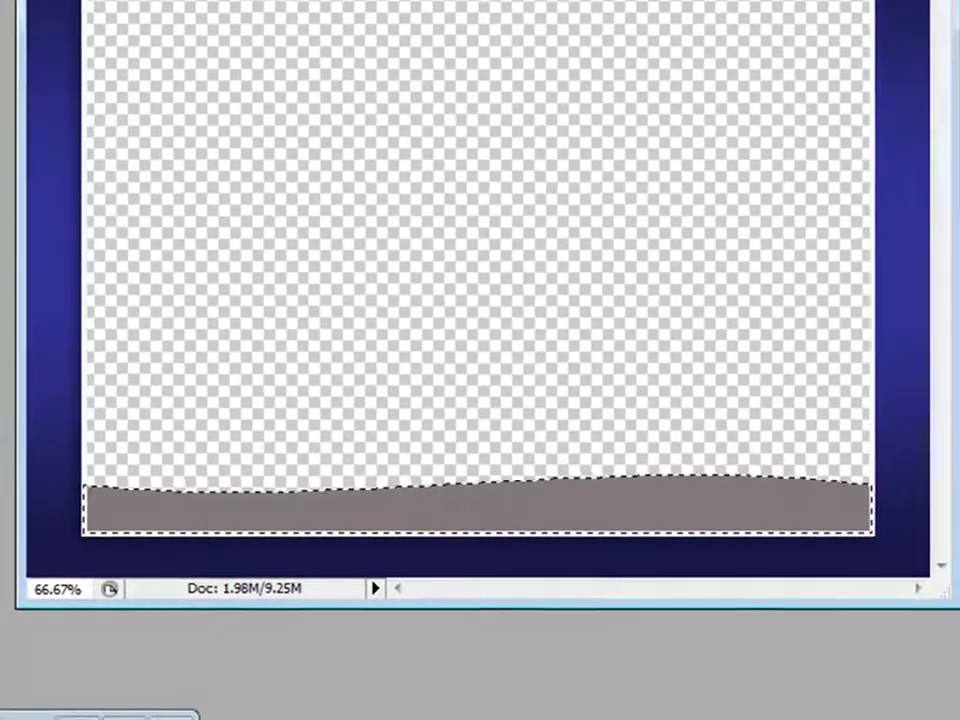
click(16, 626)
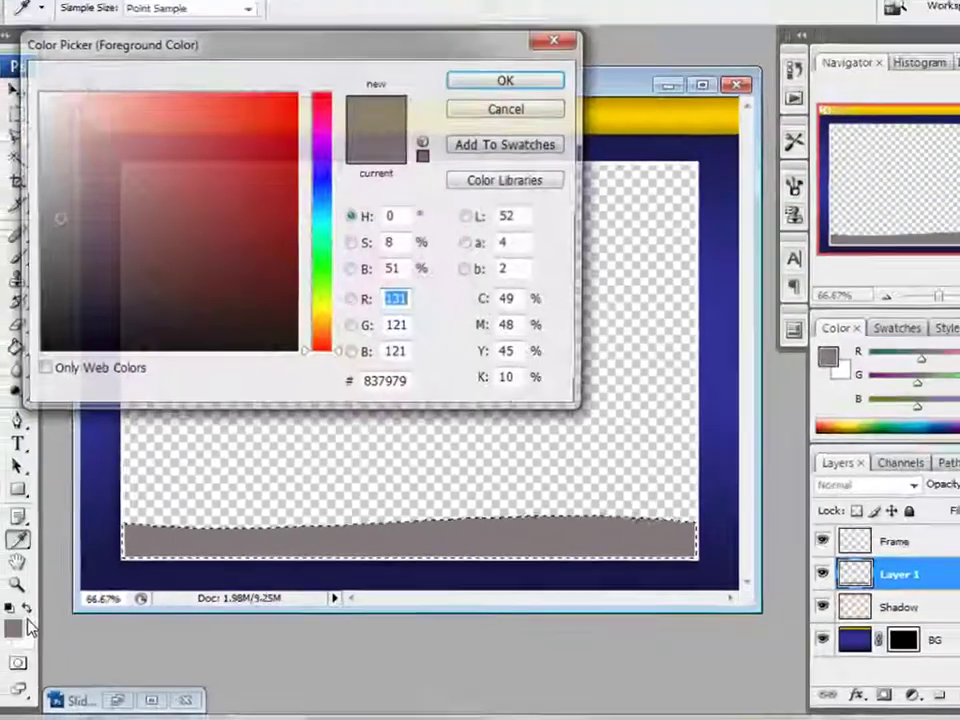
click(321, 217)
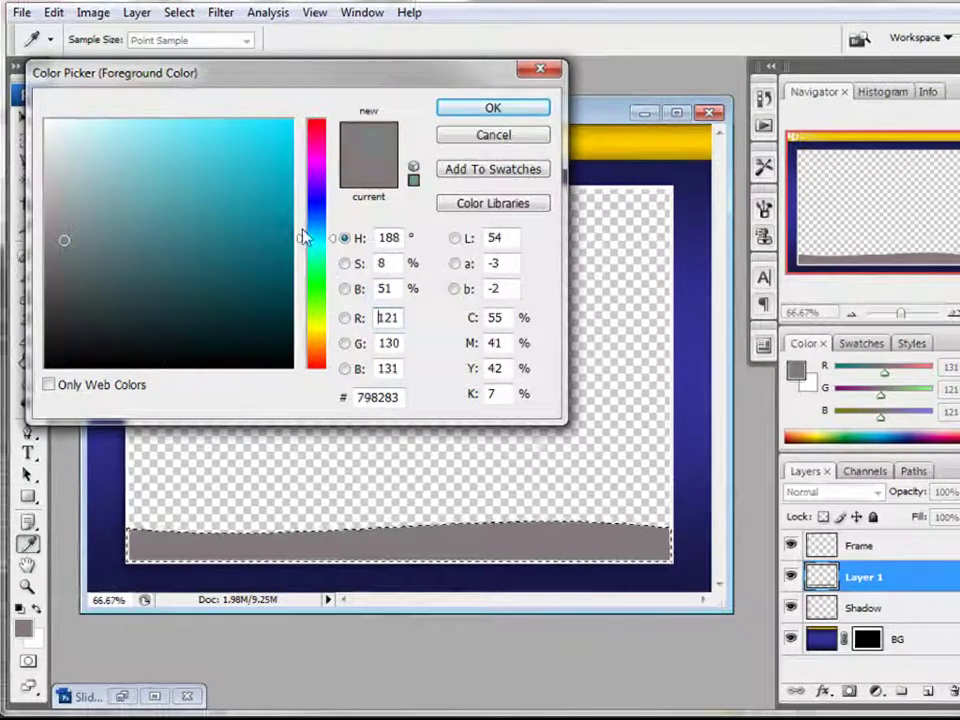
click(458, 112)
key(v)
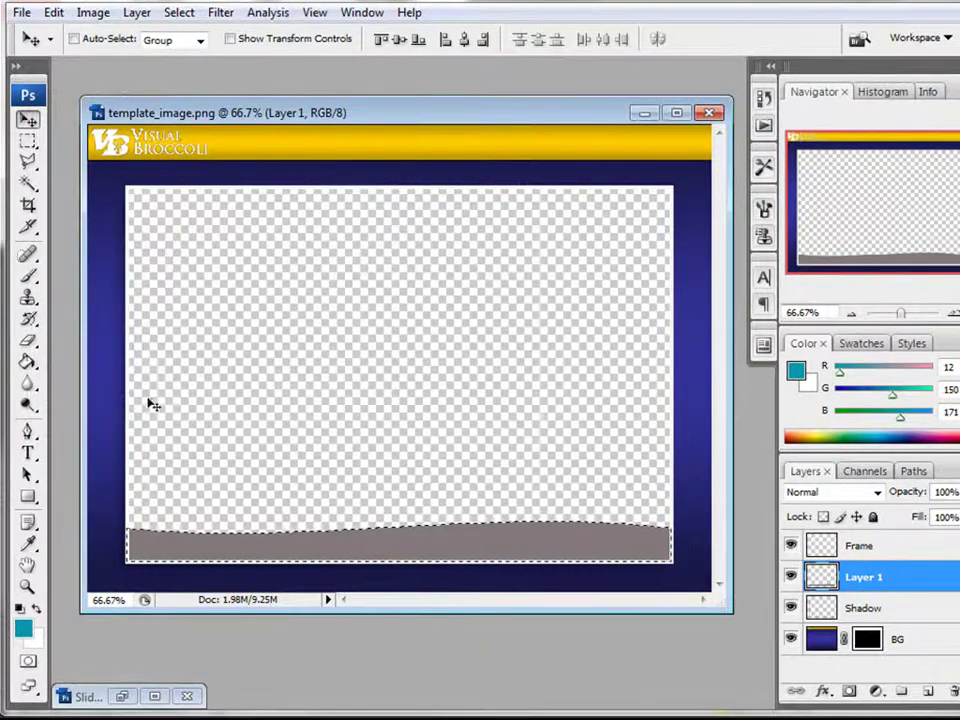
click(28, 362)
click(446, 531)
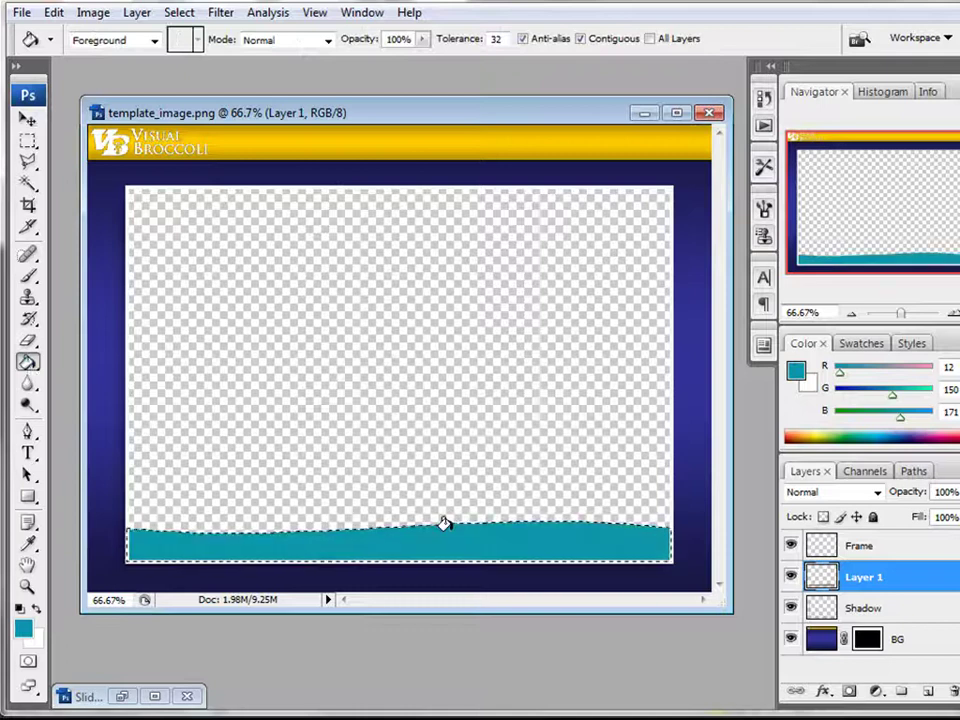
key(ctrl+d)
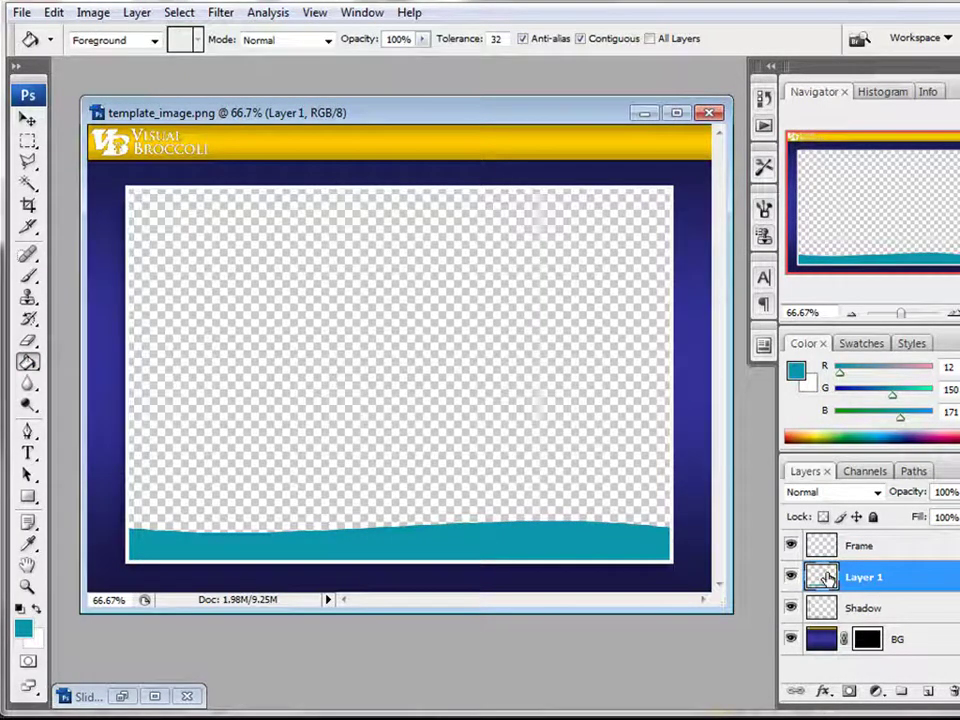
Step: Rename Layer 1 to 'Swoosh 1' and duplicate the layer
right_click(820, 577)
key(Escape)
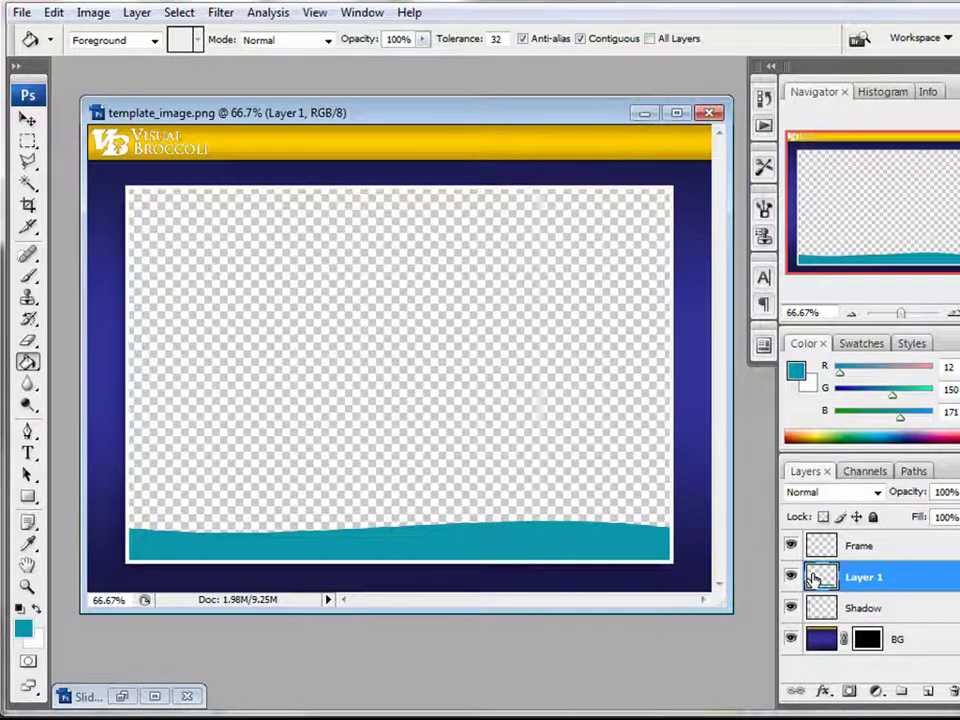
double_click(890, 578)
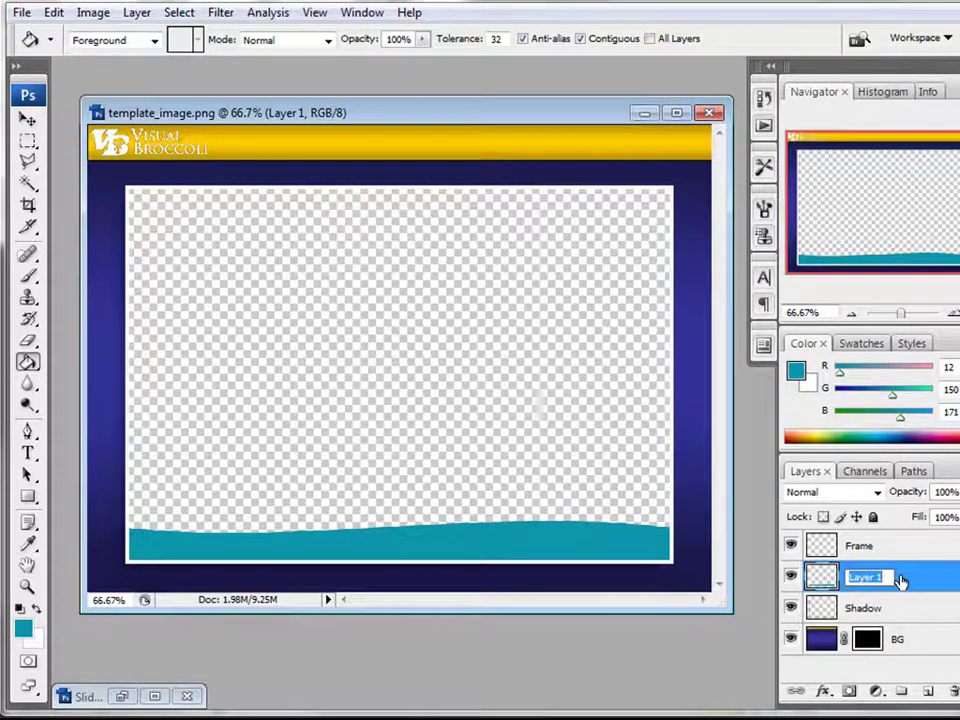
text(Swo)
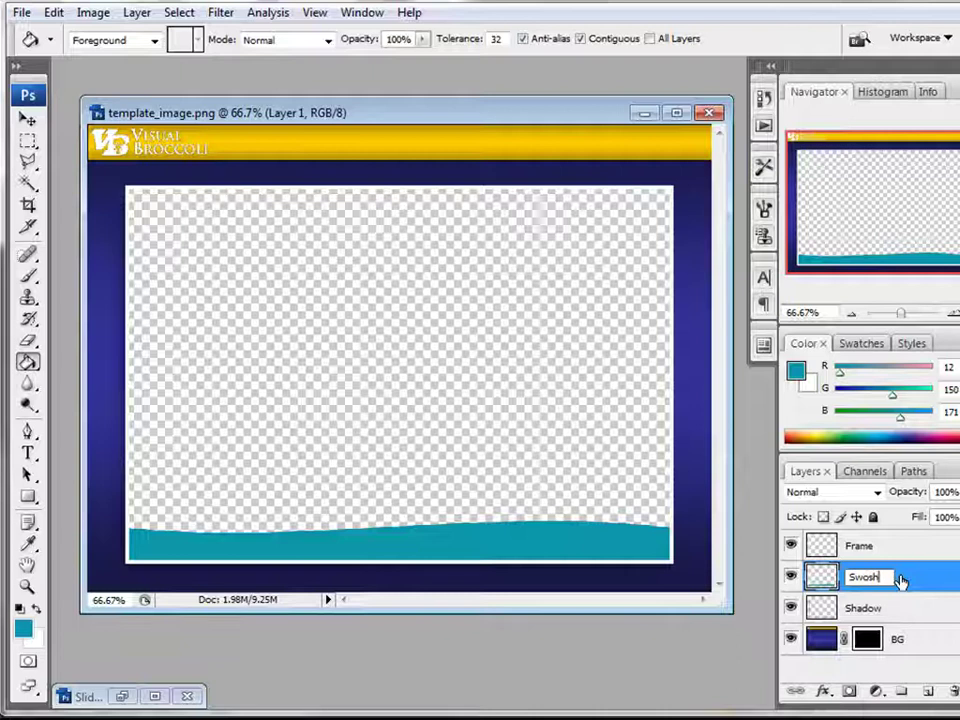
text(sh)
key(BackSpace)
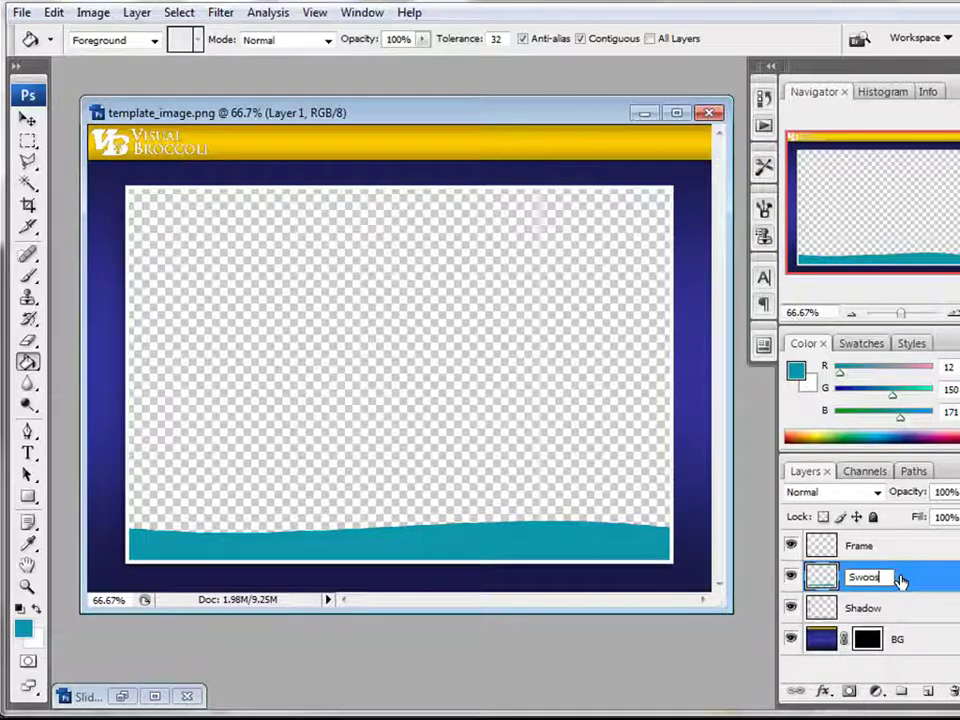
text(h 1)
key(Return)
drag(900, 580, 928, 697)
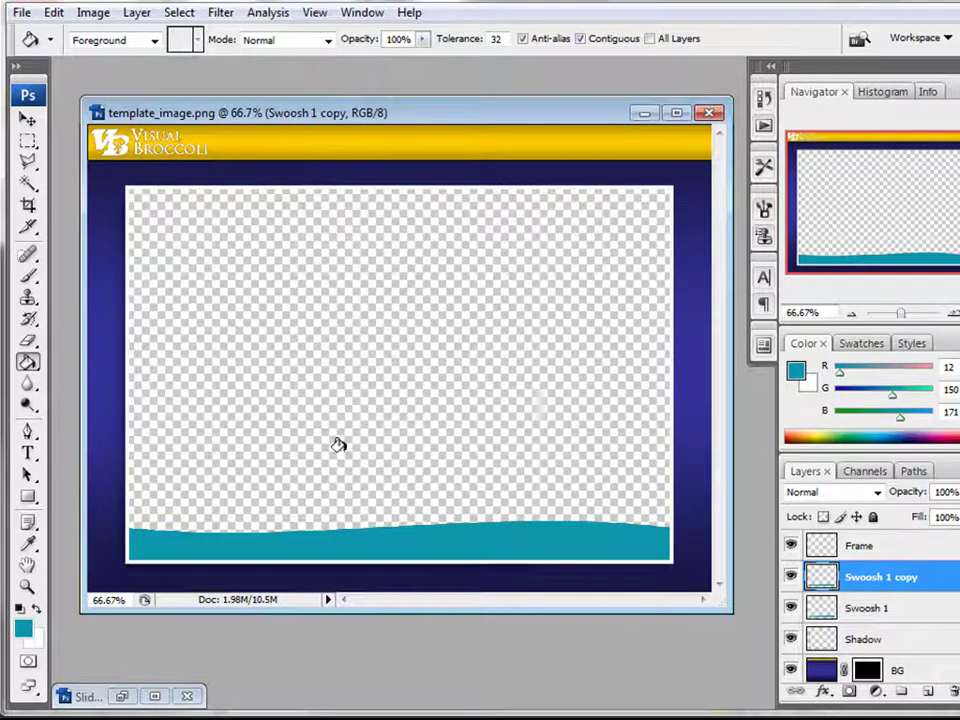
Step: Flip the Swoosh 1 copy horizontally with Free Transform and move it above the original
click(55, 15)
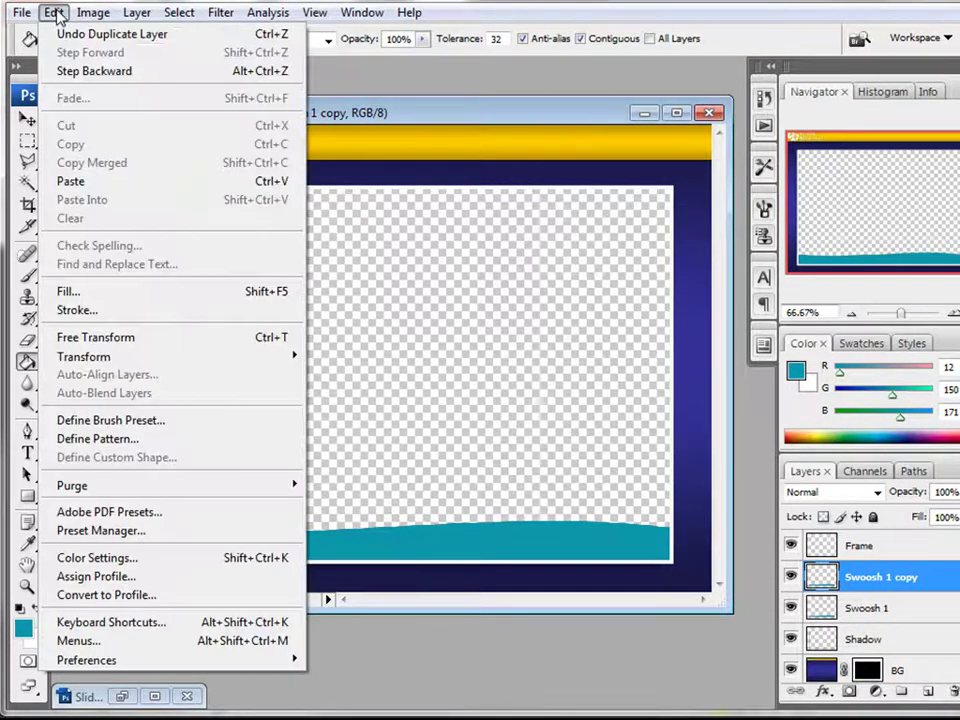
click(90, 337)
right_click(479, 548)
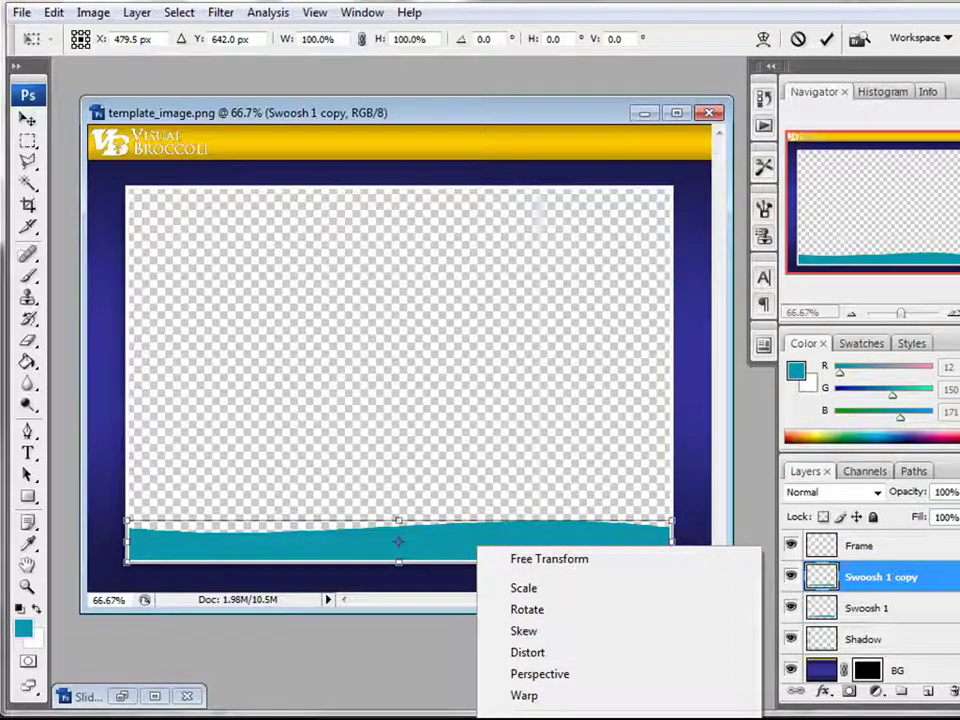
key(Escape)
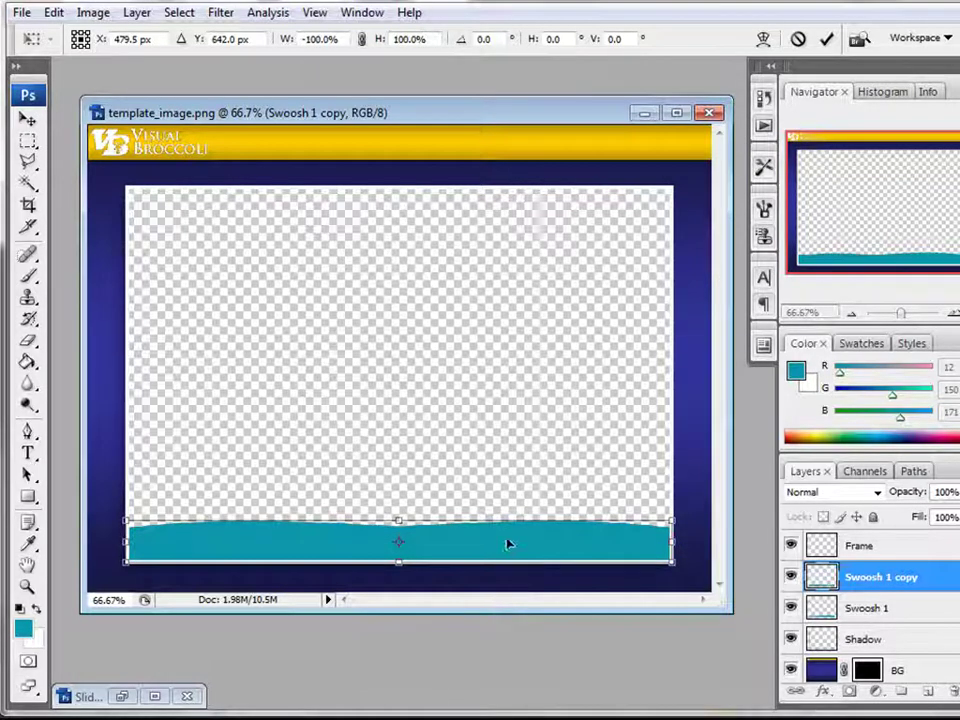
drag(511, 542, 502, 479)
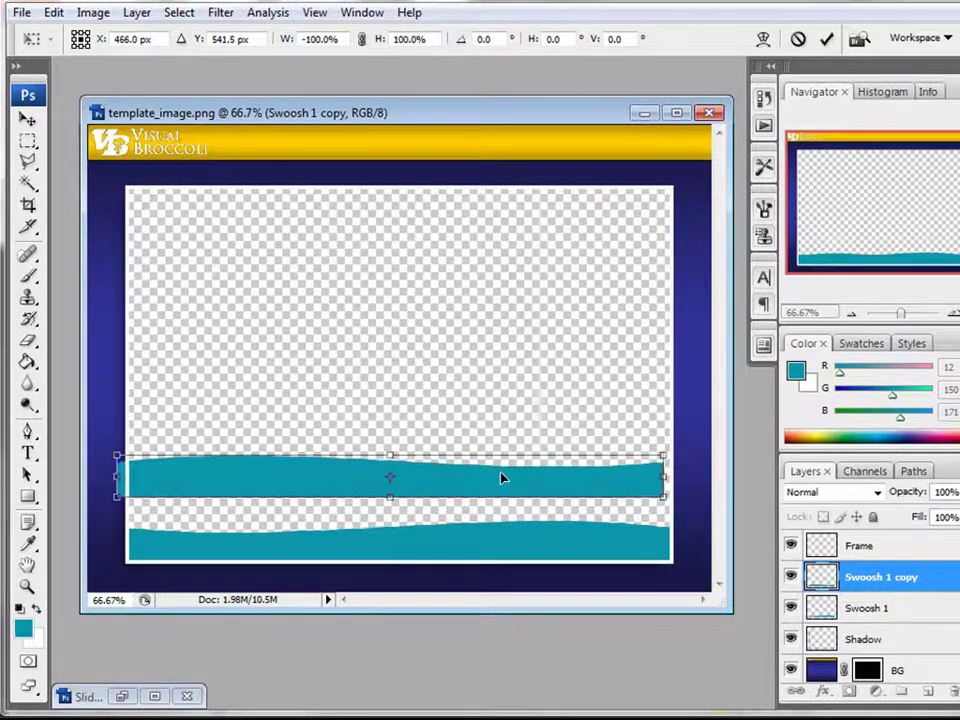
key(Return)
Step: Set the copy to 64% opacity over the original and Swoosh 1 to 91% opacity
key(g)
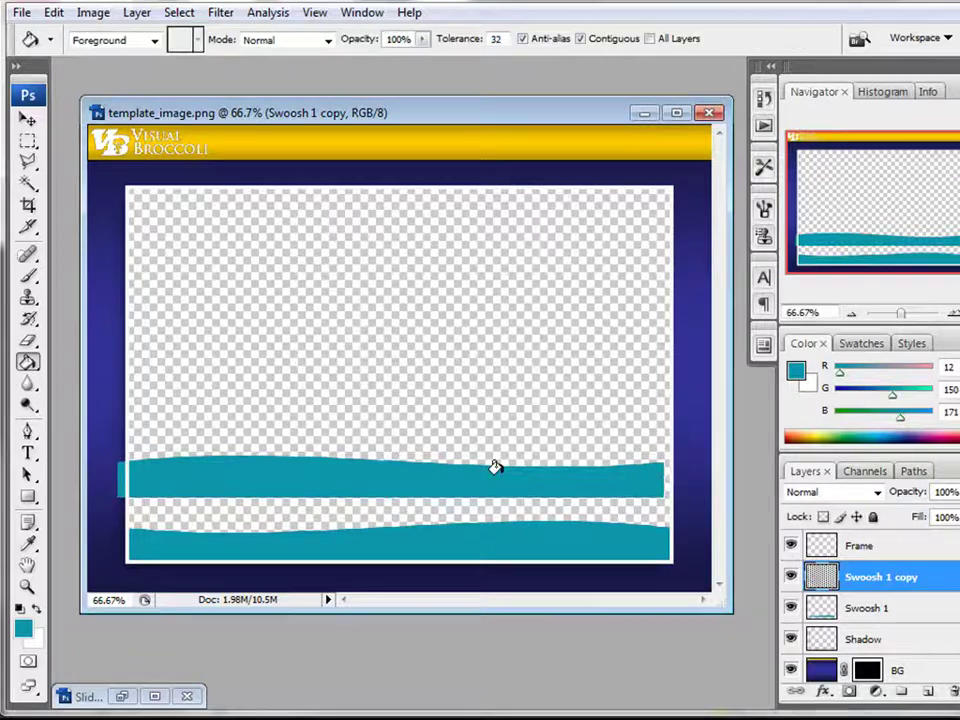
click(958, 492)
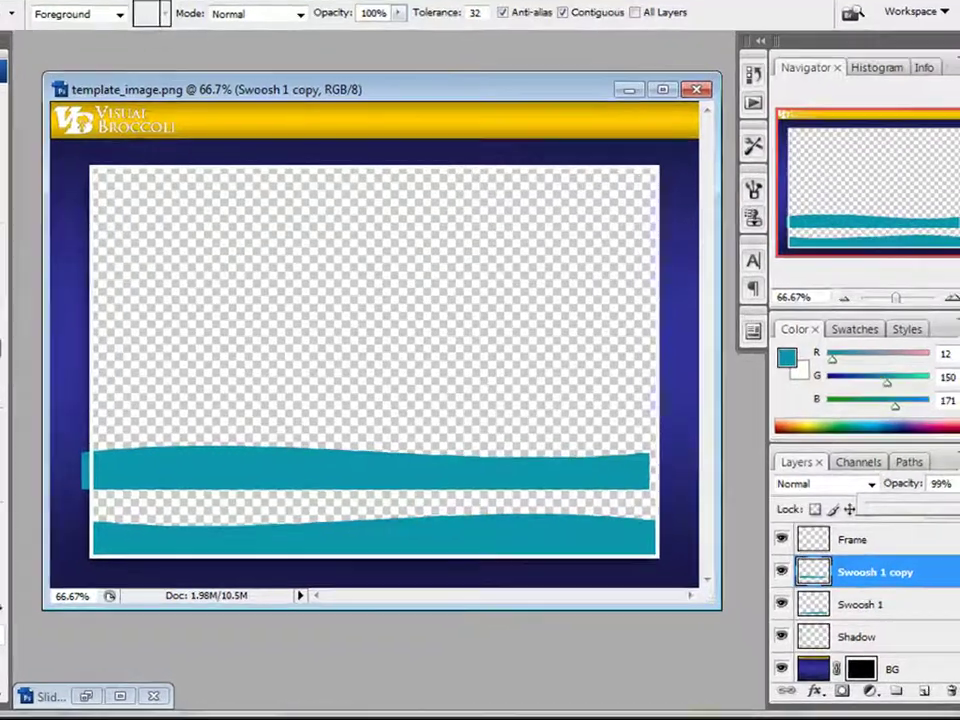
drag(957, 506, 930, 504)
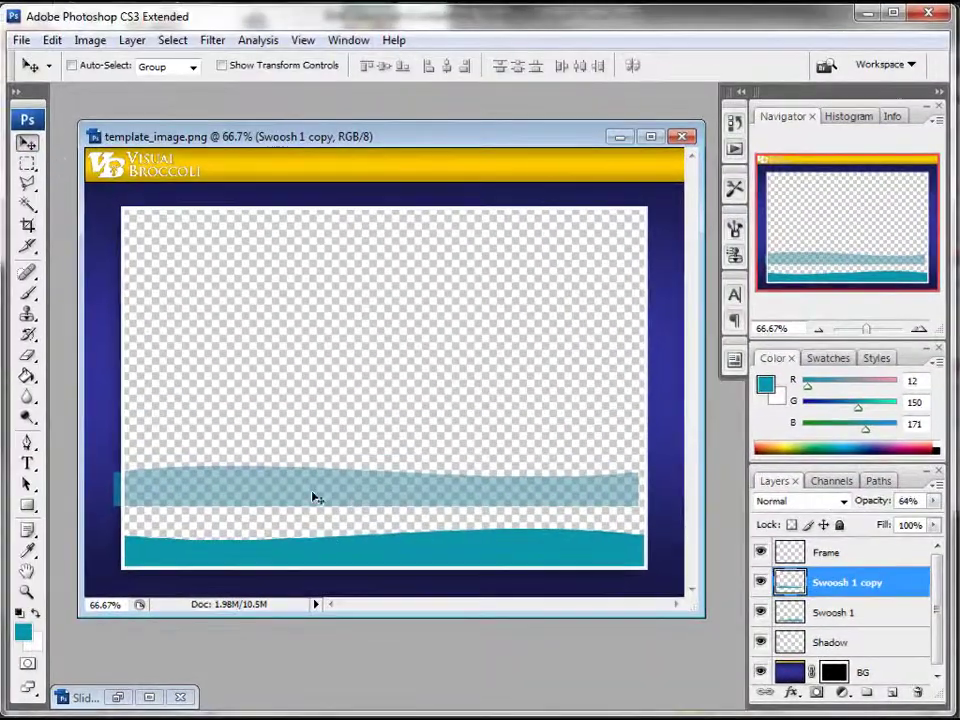
drag(313, 497, 326, 553)
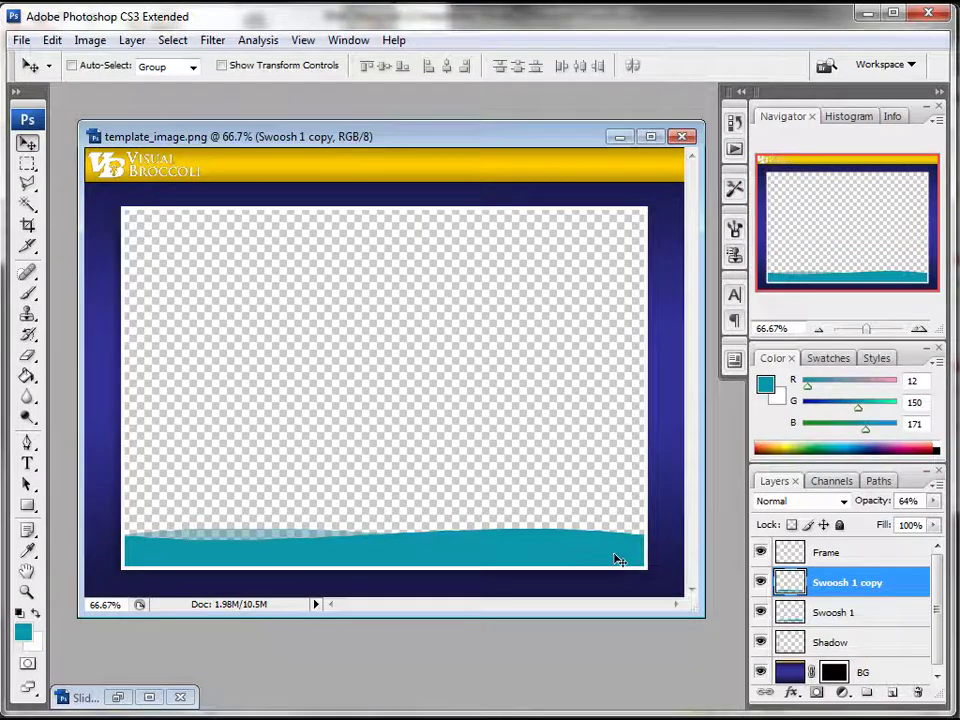
click(852, 618)
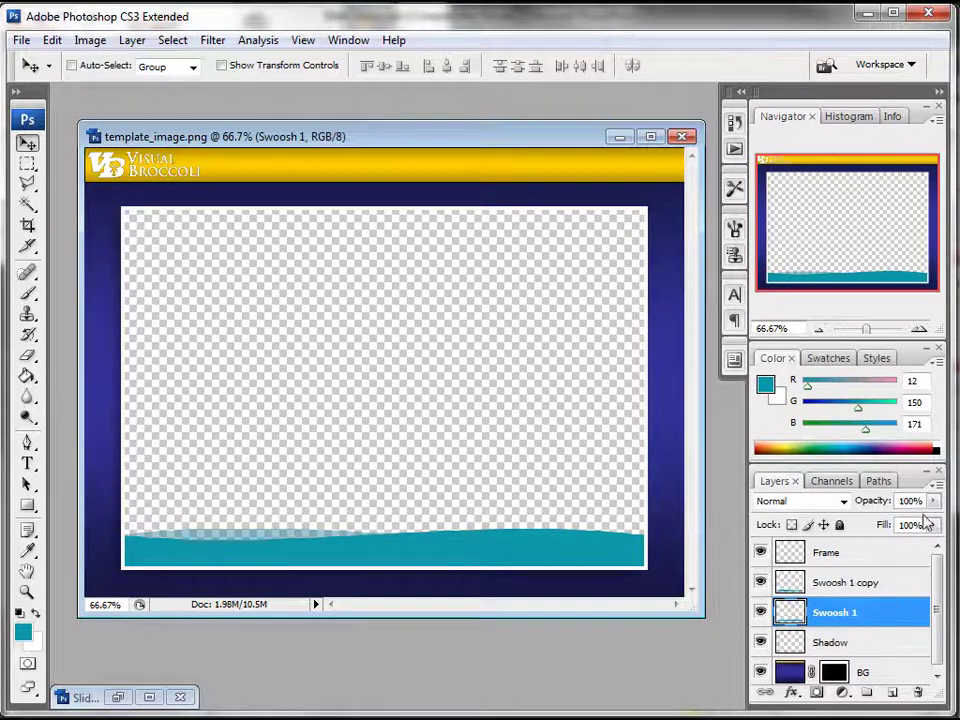
drag(933, 501, 928, 527)
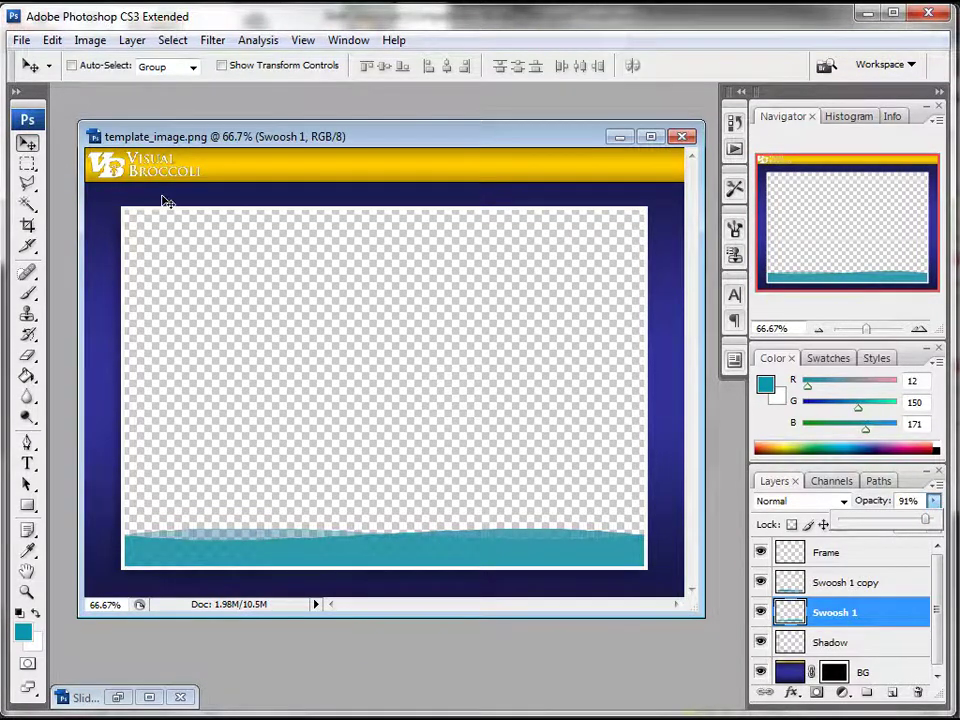
Step: Save the image as 'New Teal template' in PNG format, accepting the PNG options
click(21, 40)
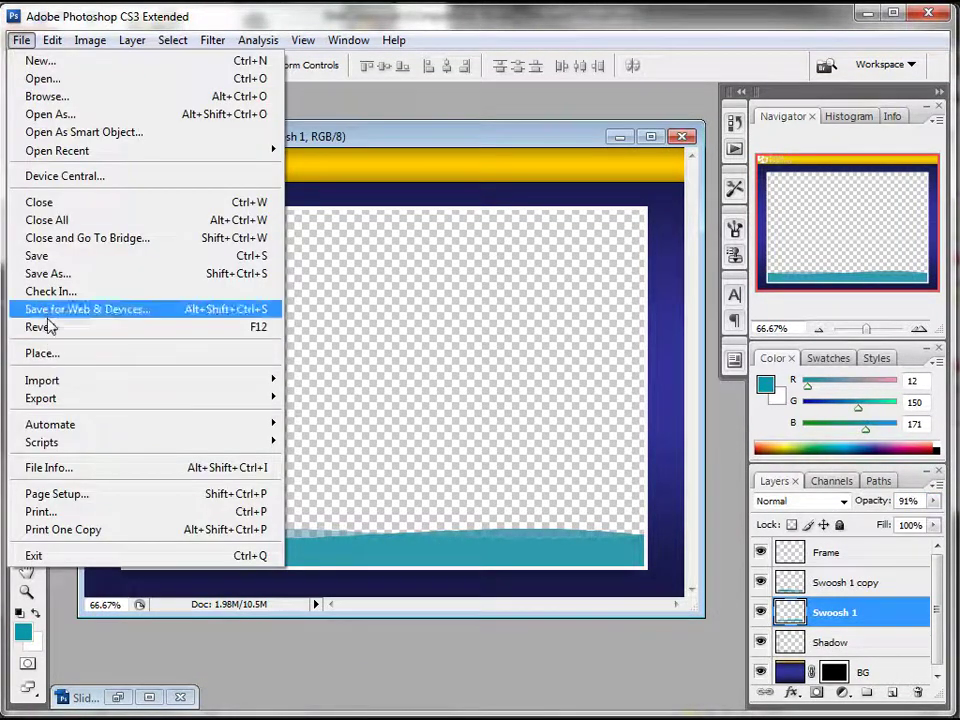
click(45, 275)
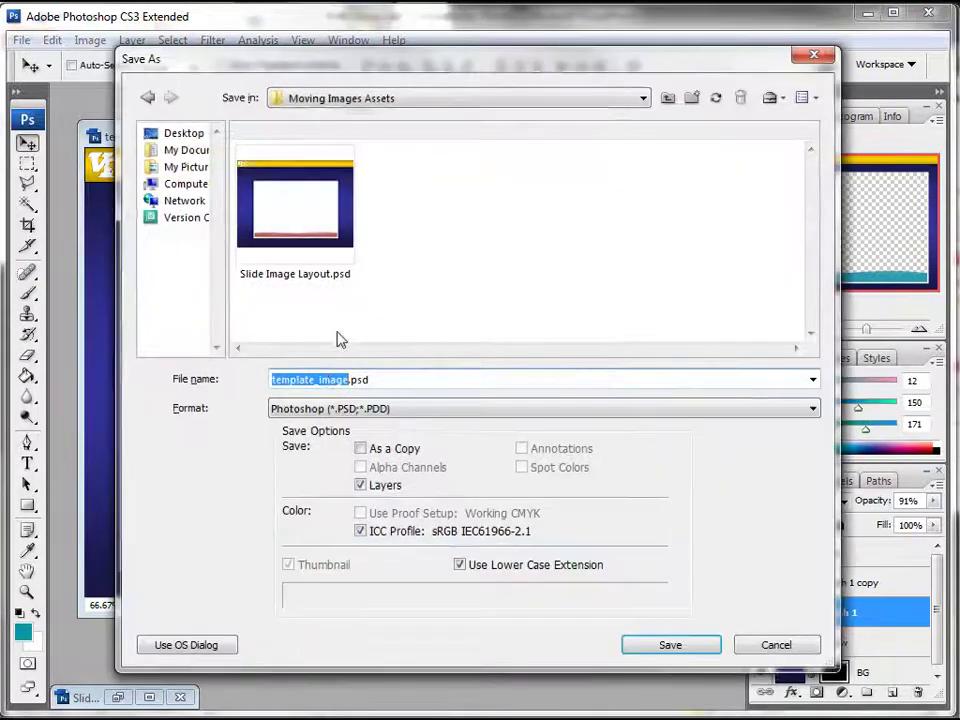
click(350, 414)
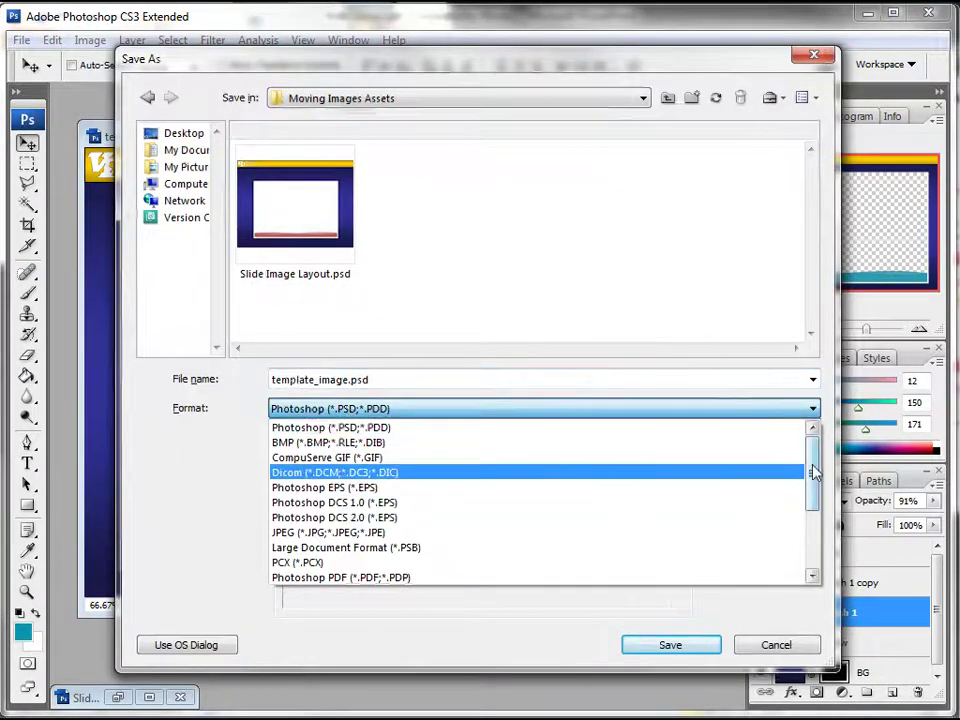
click(812, 562)
click(300, 517)
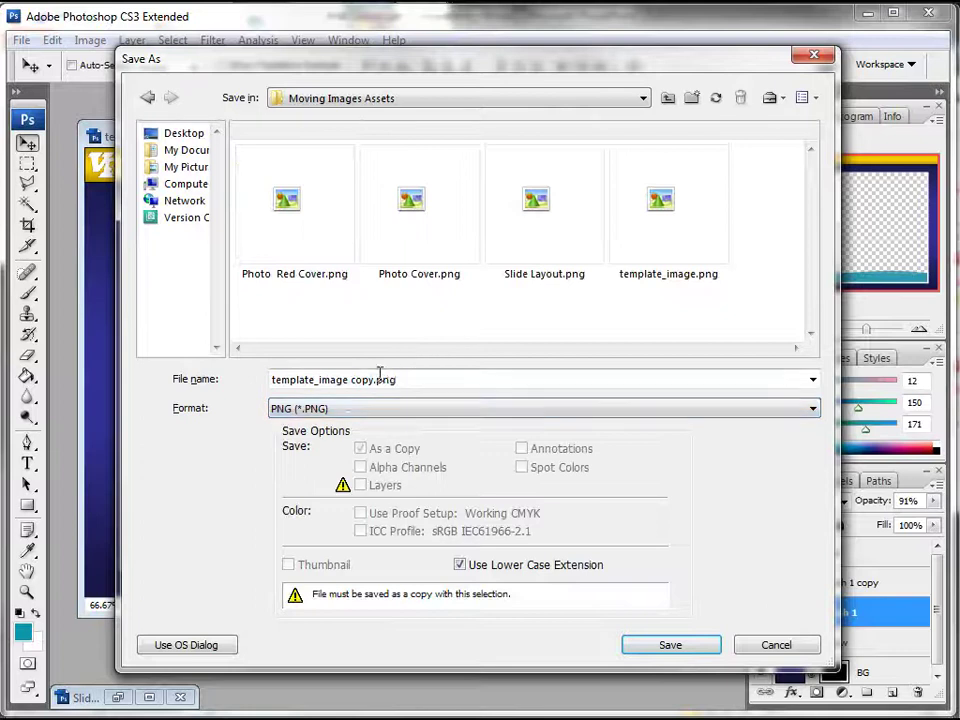
click(417, 379)
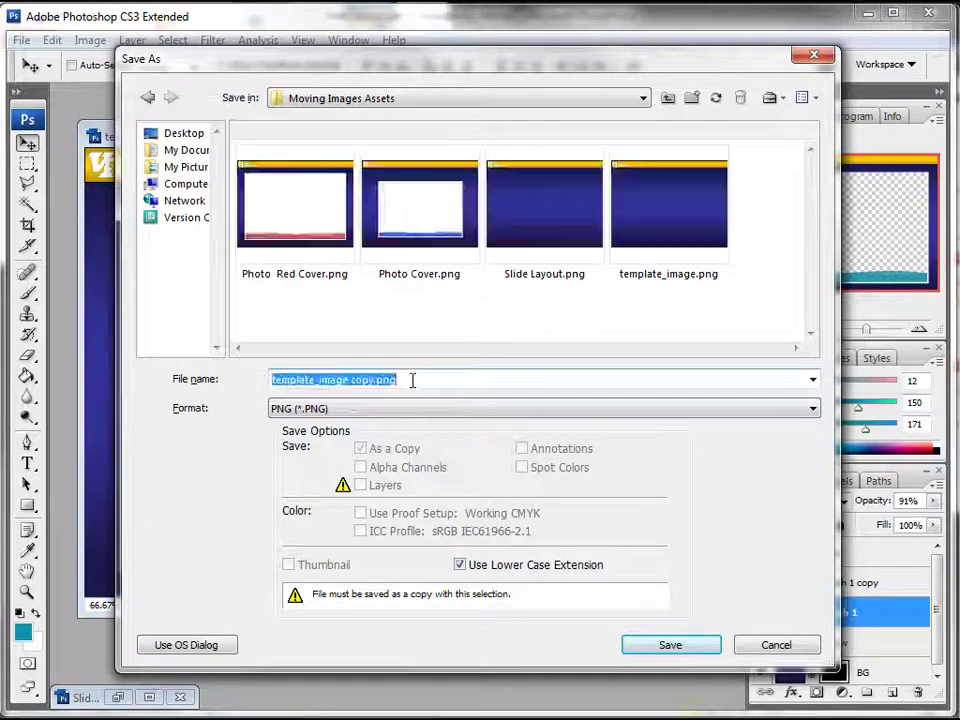
text(New Teal)
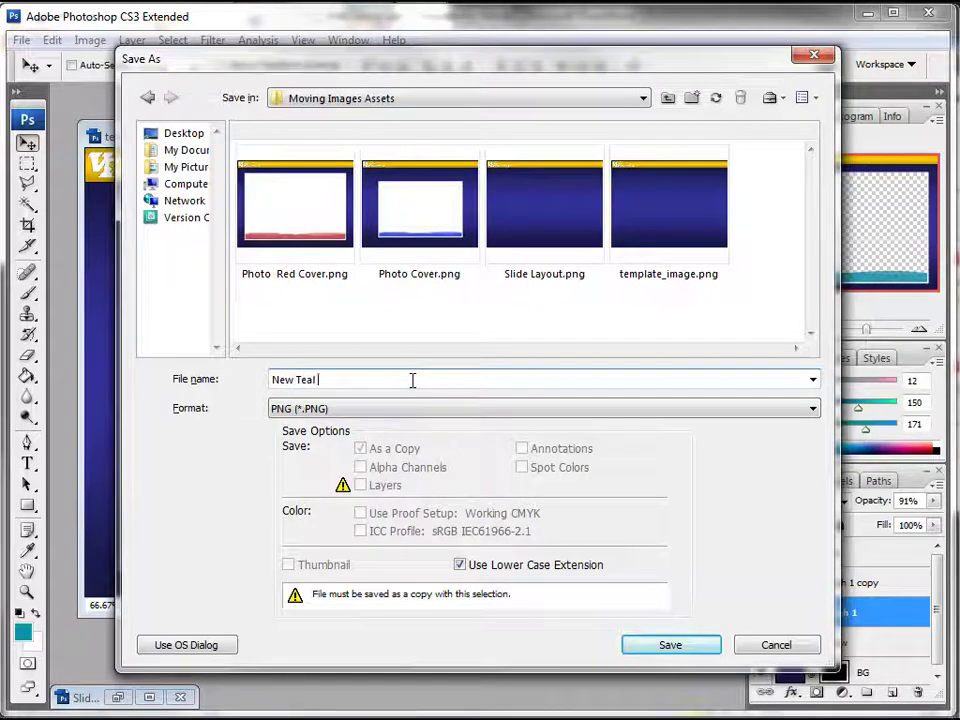
text( tampla)
key(BackSpace)
key(BackSpace)
key(BackSpace)
text(emplate)
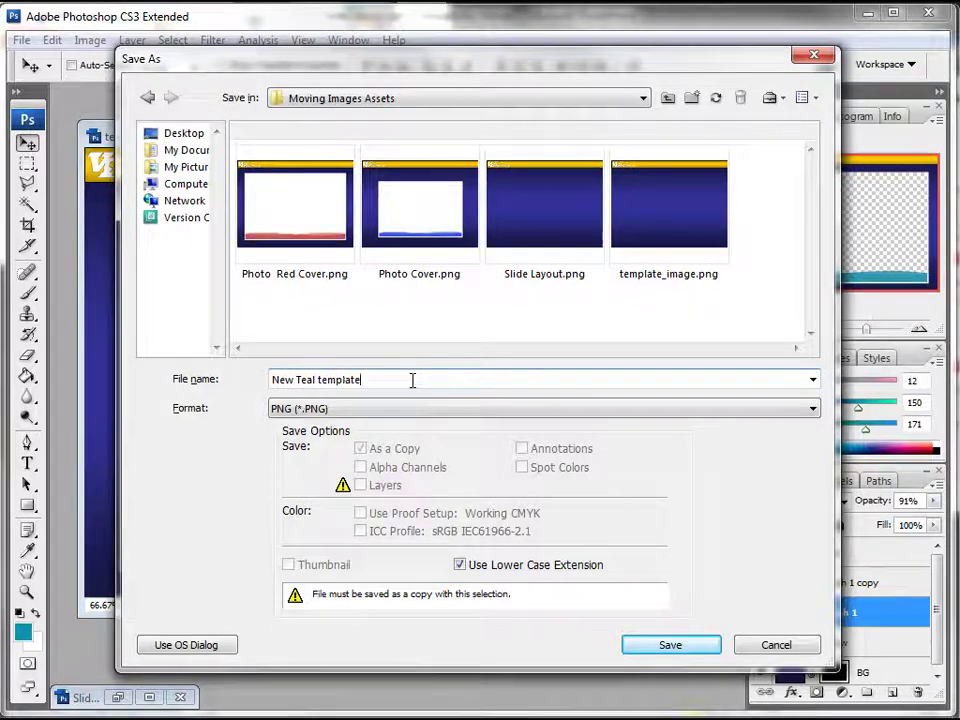
click(688, 645)
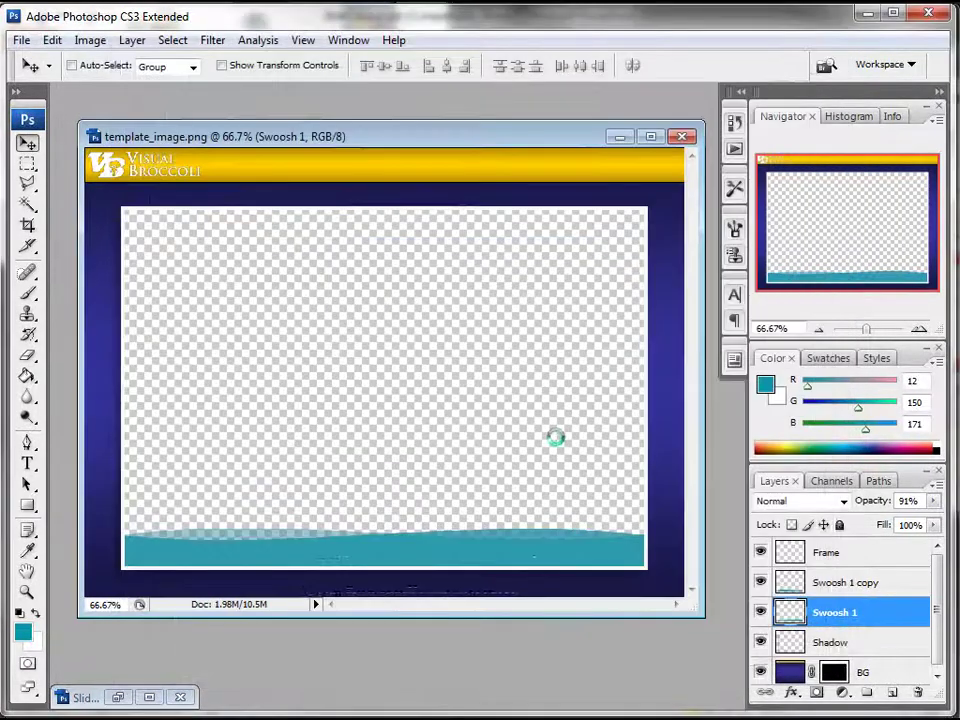
click(535, 353)
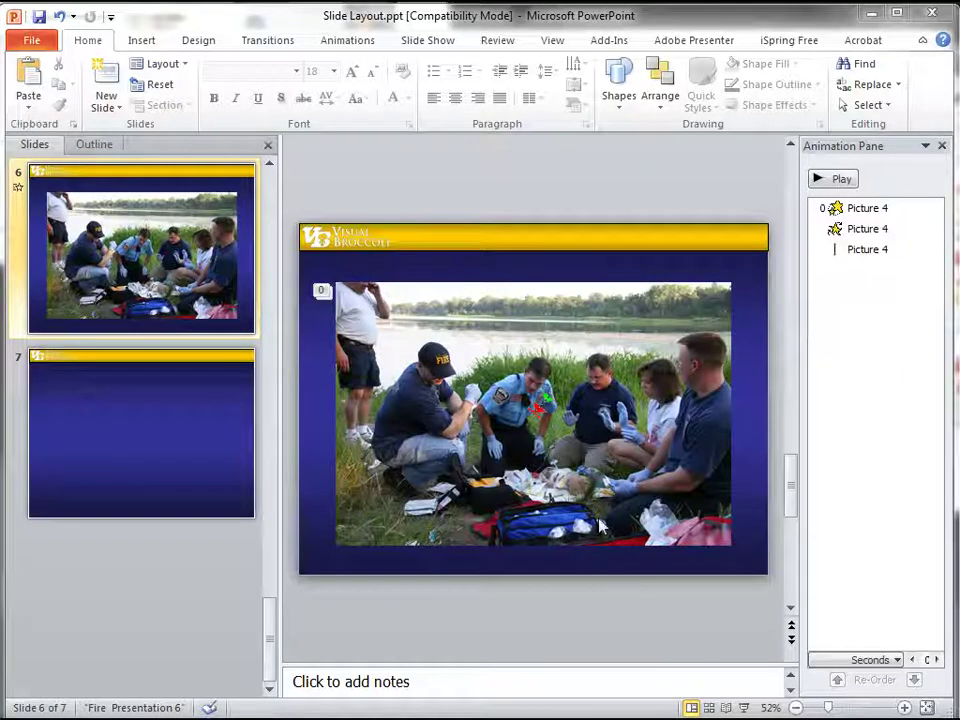
Step: Enlarge the slide 6 rescue photo up to the gold header and out to the right edge
click(465, 316)
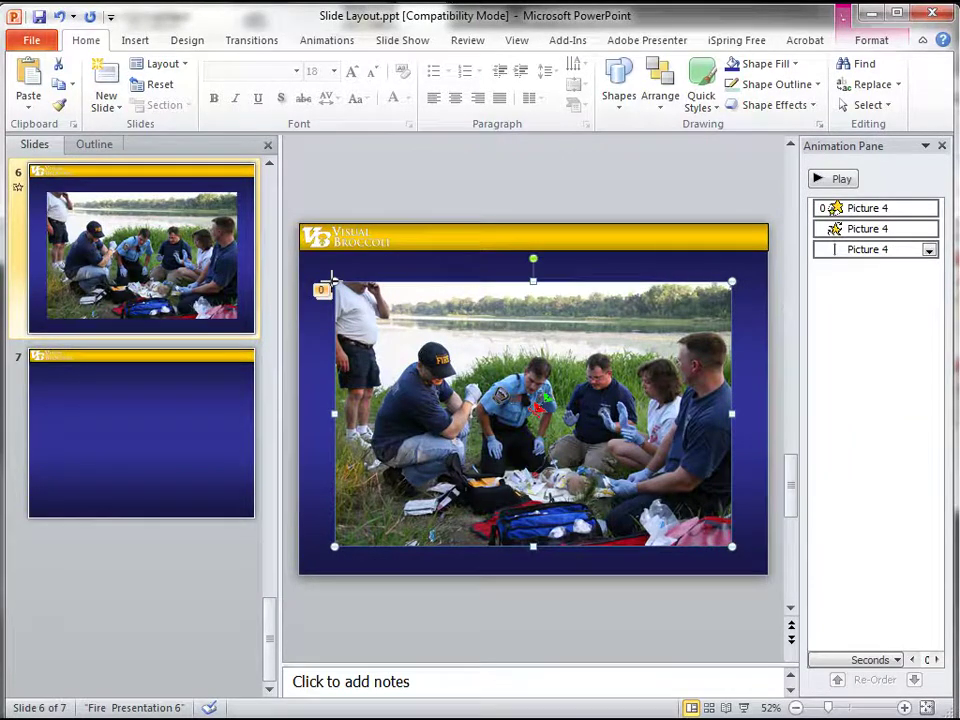
drag(334, 281, 305, 262)
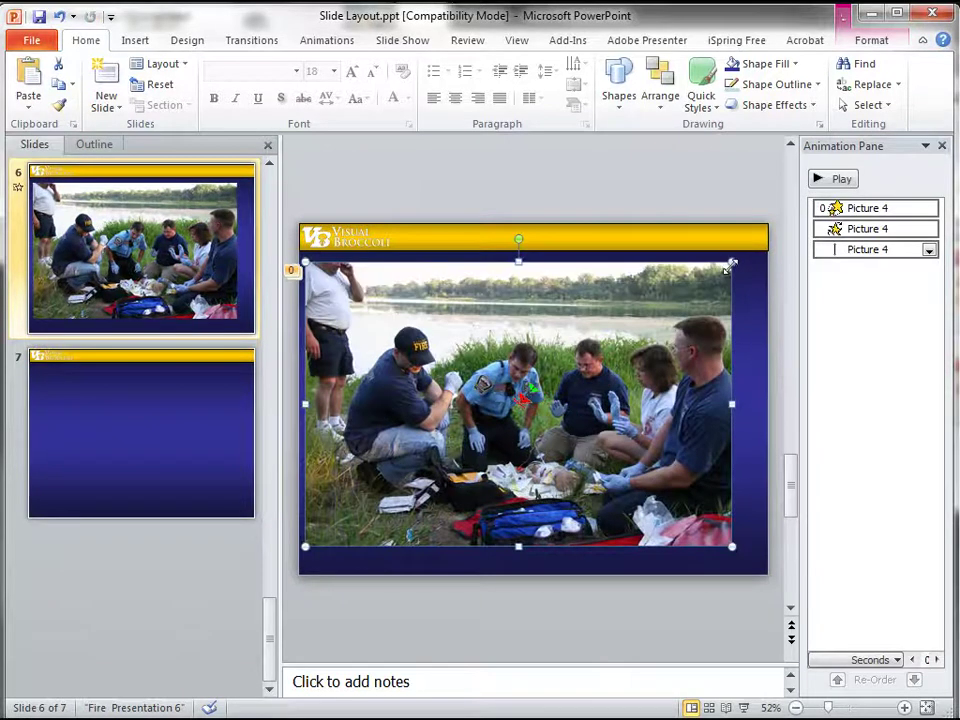
drag(733, 262, 726, 304)
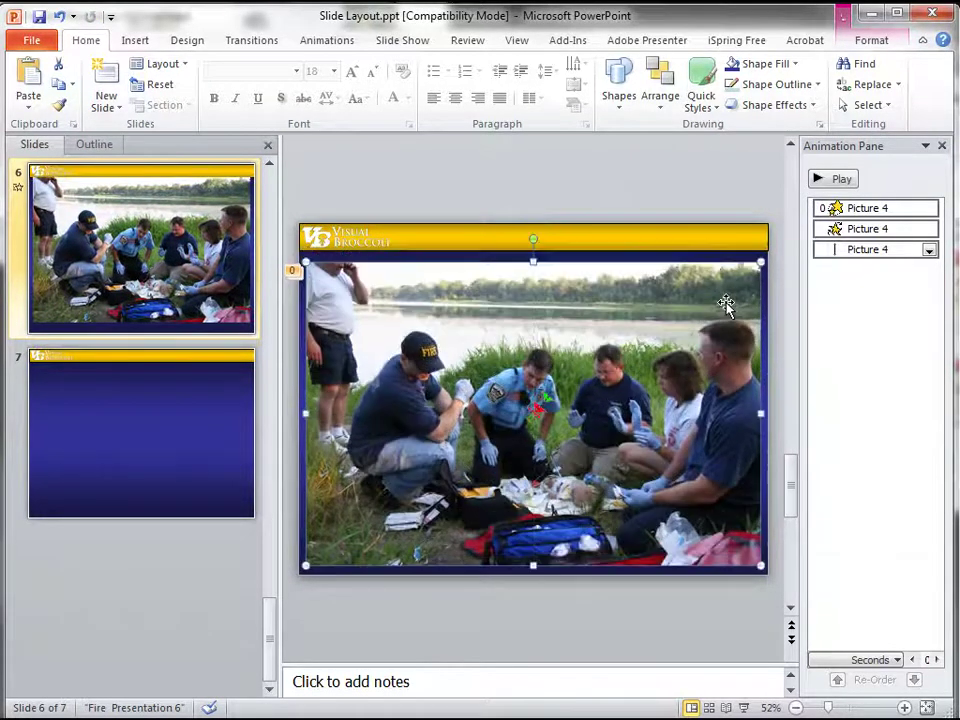
click(718, 171)
Step: Insert New Teal template.png over slide 6 and preview the slide's animation
click(143, 41)
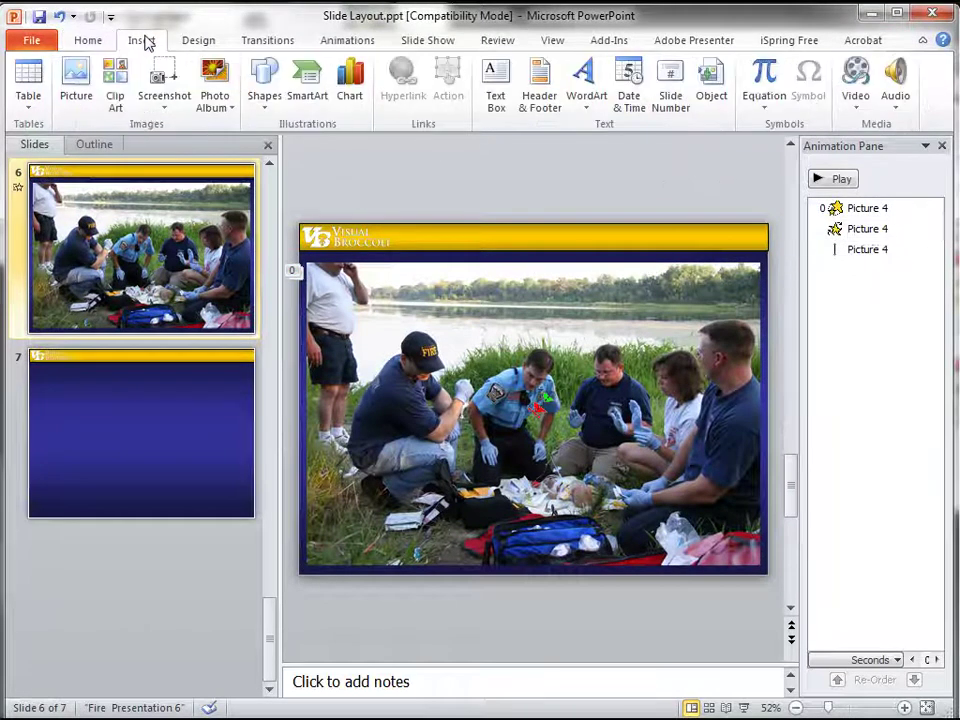
click(76, 80)
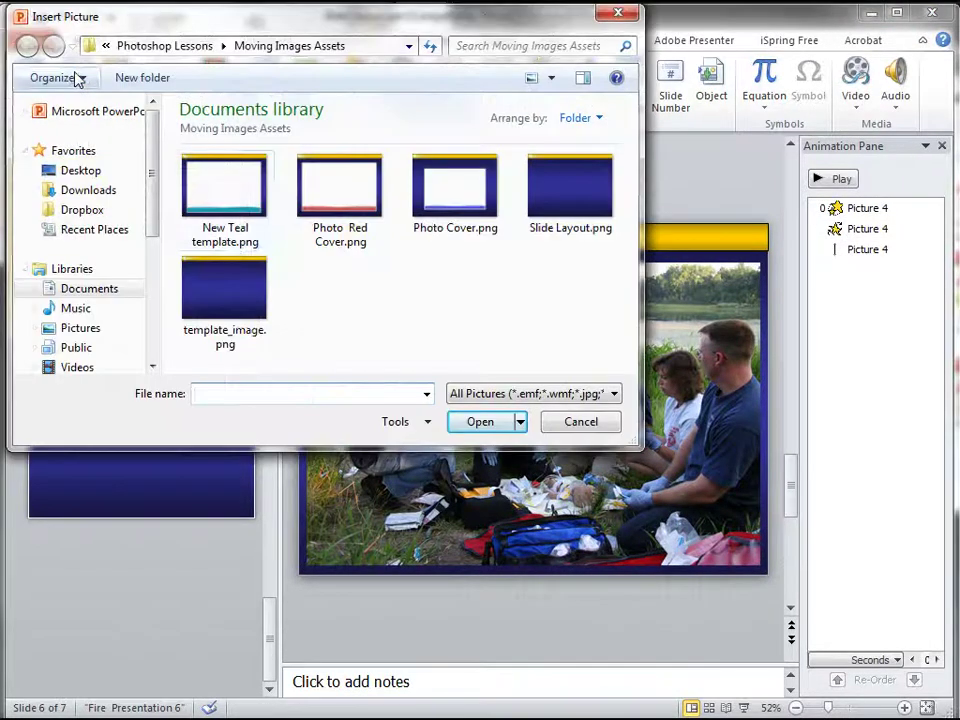
click(246, 203)
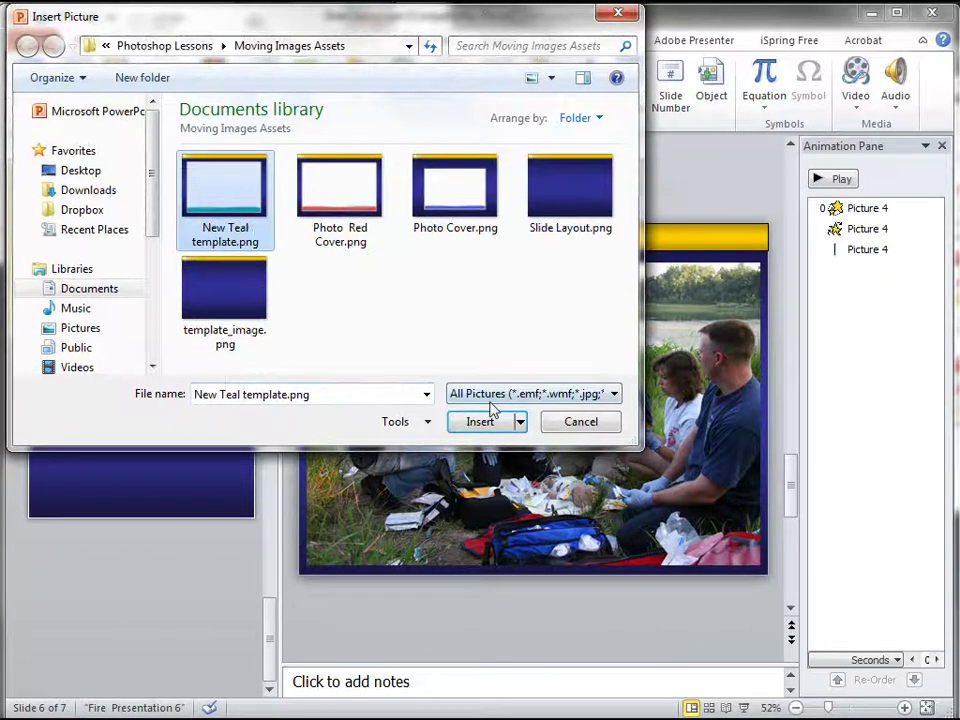
click(484, 421)
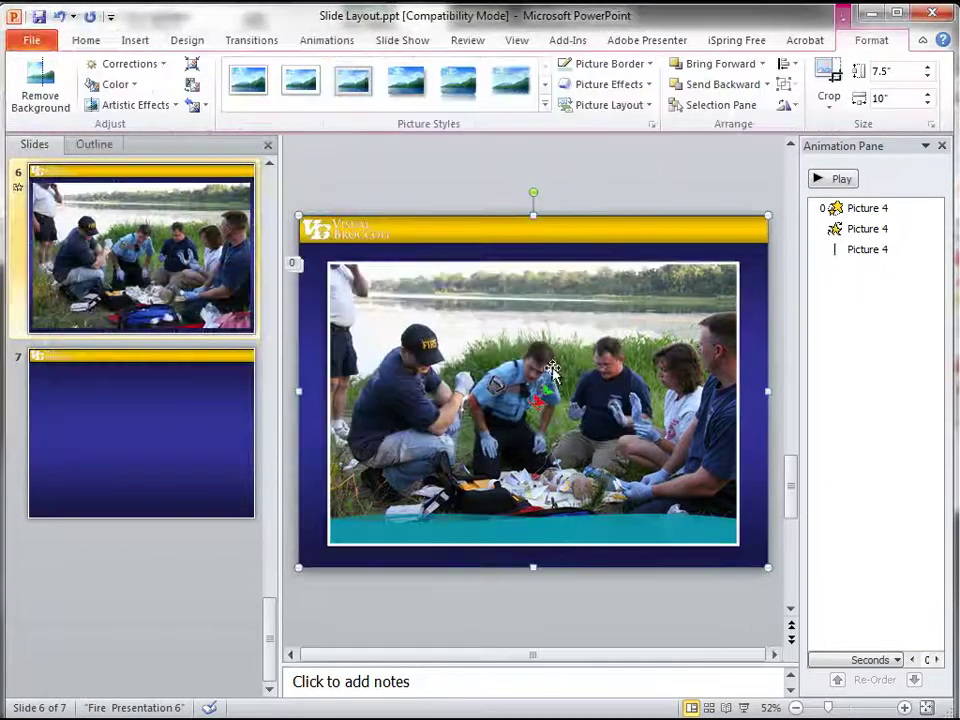
click(621, 158)
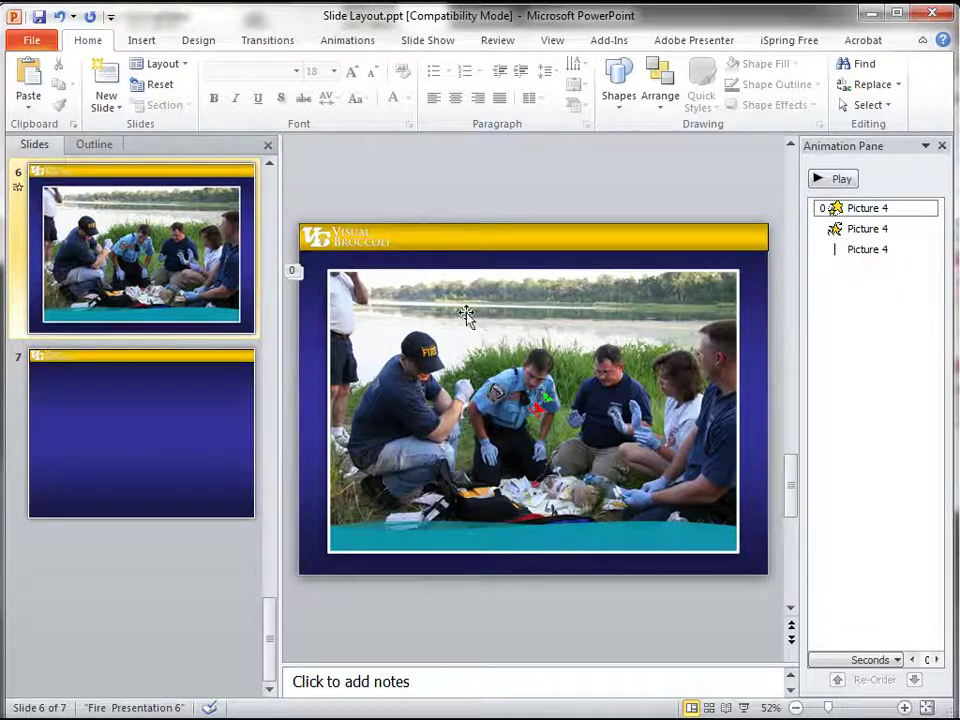
click(840, 180)
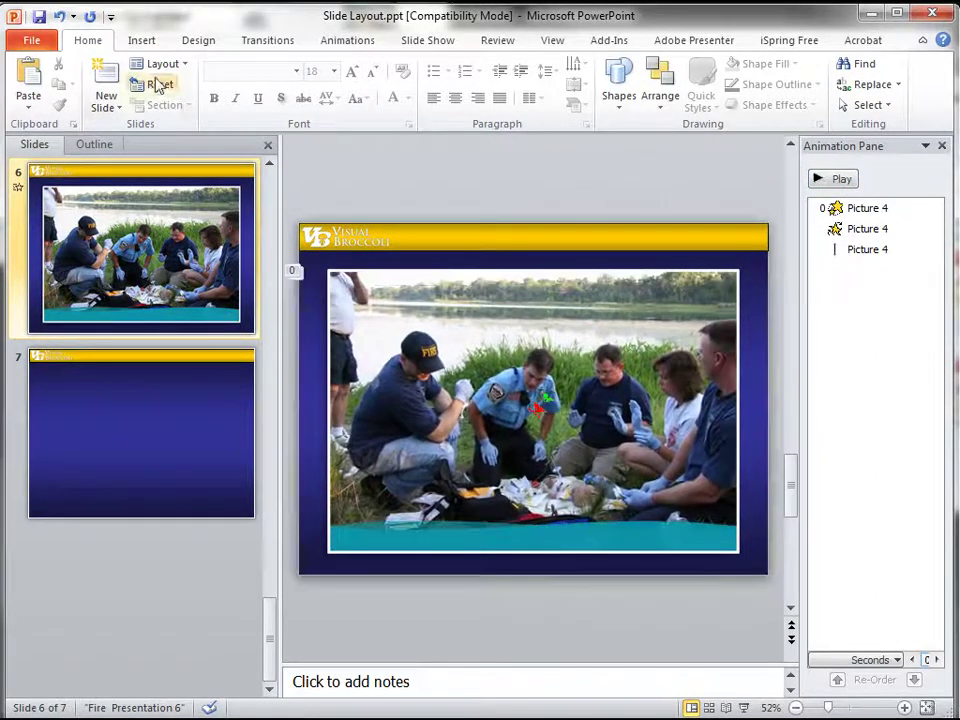
Step: Add a 'Realistic Training' title text box in white, grown to 36 point
click(145, 44)
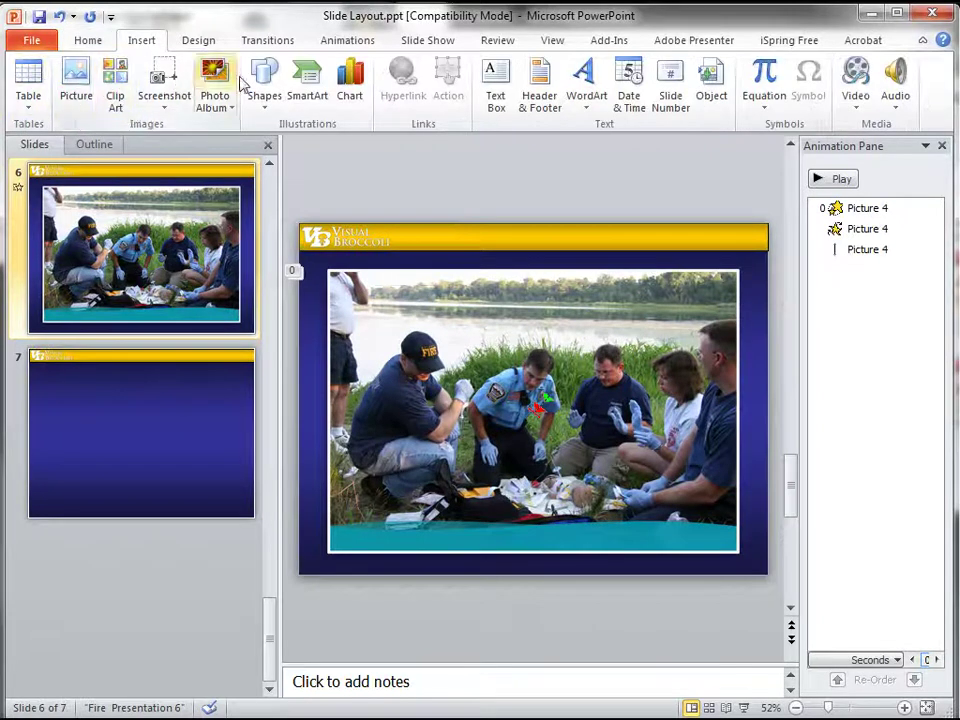
click(495, 92)
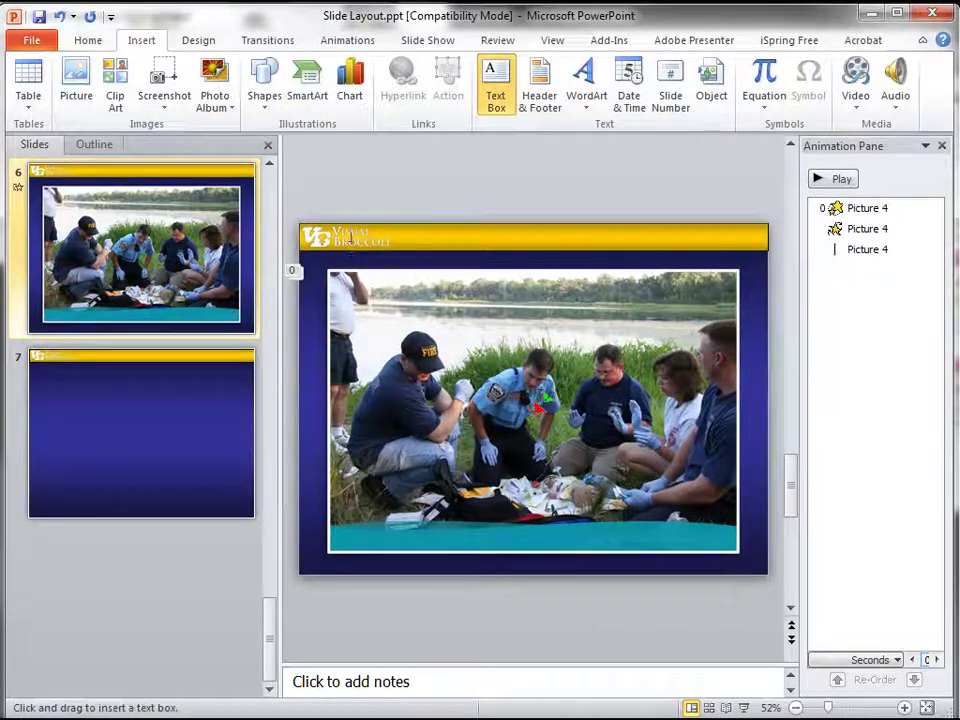
click(396, 251)
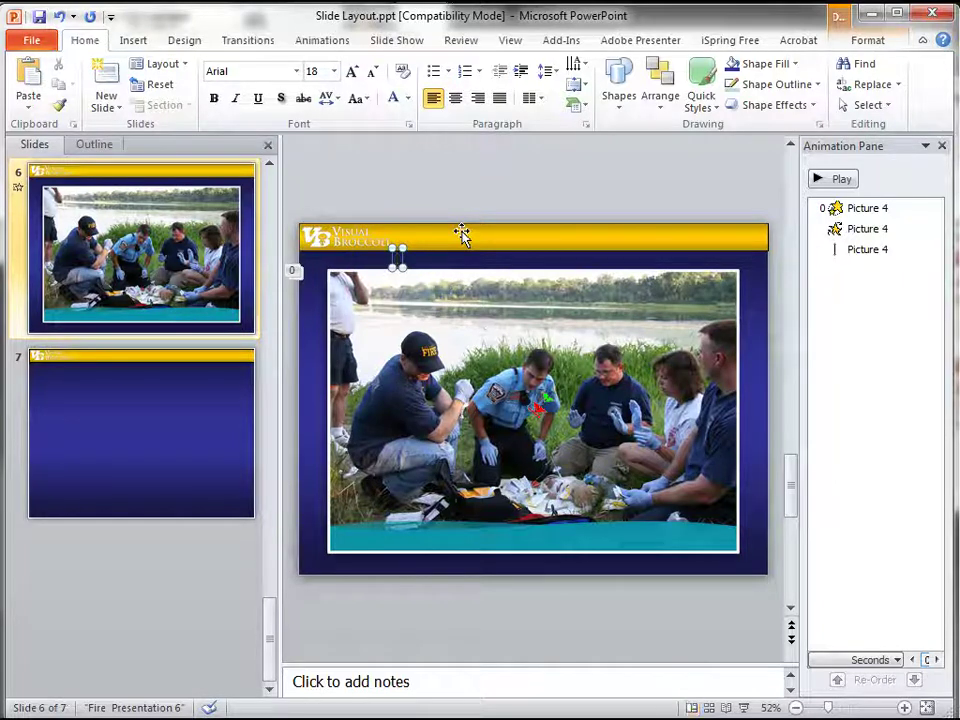
text(Feedback Form)
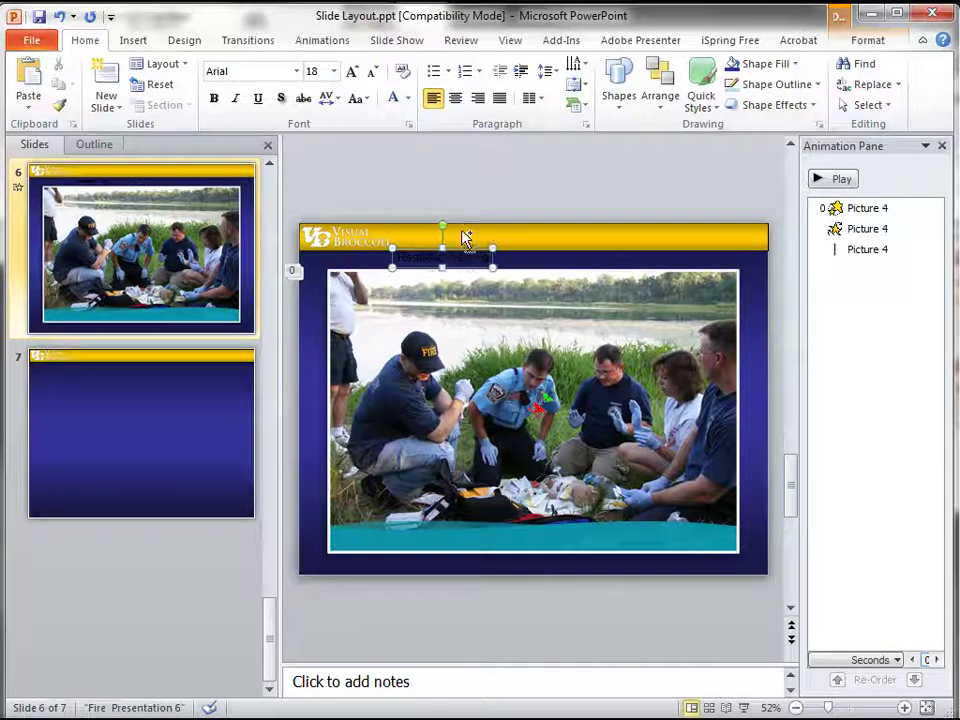
key(Escape)
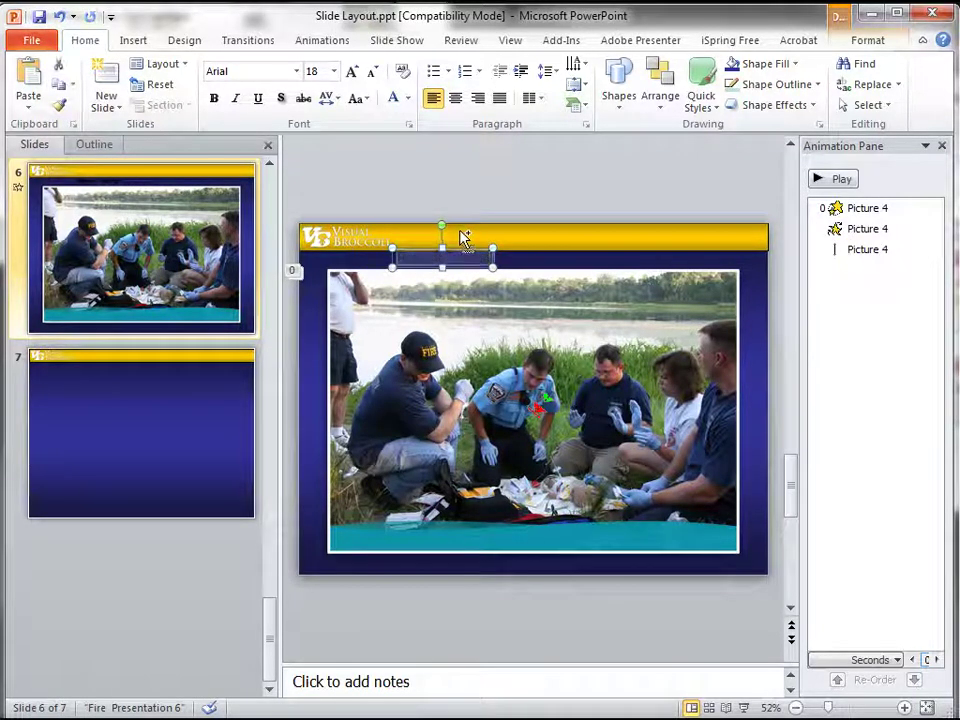
click(394, 98)
click(352, 72)
click(352, 72)
click(352, 72)
click(352, 72)
click(352, 72)
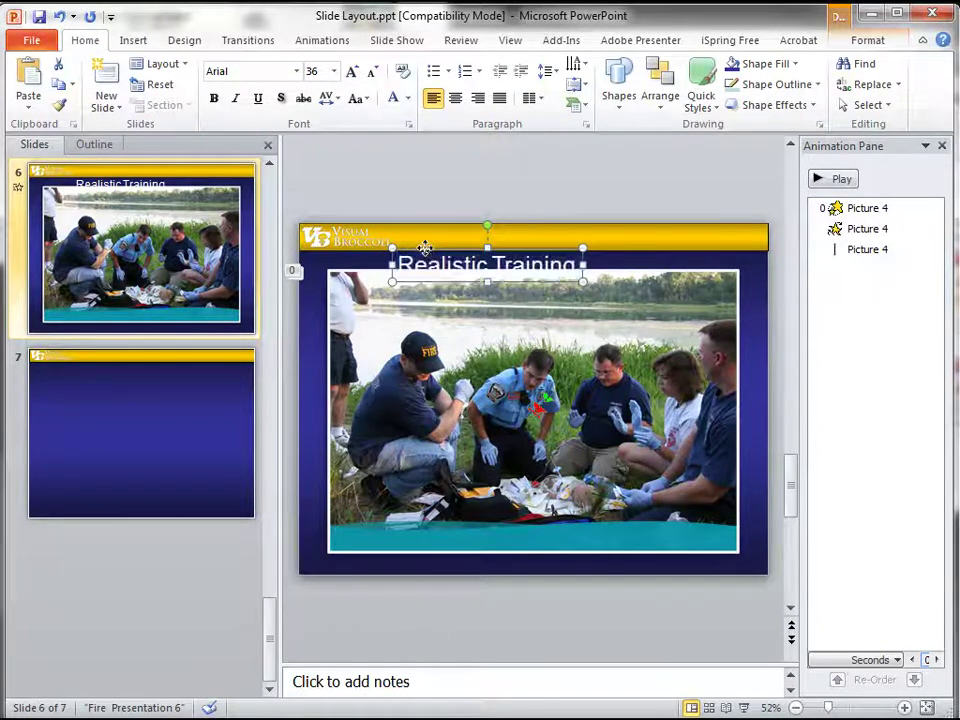
Step: Move the title down onto the right end of the teal strip
drag(424, 268, 358, 519)
click(514, 163)
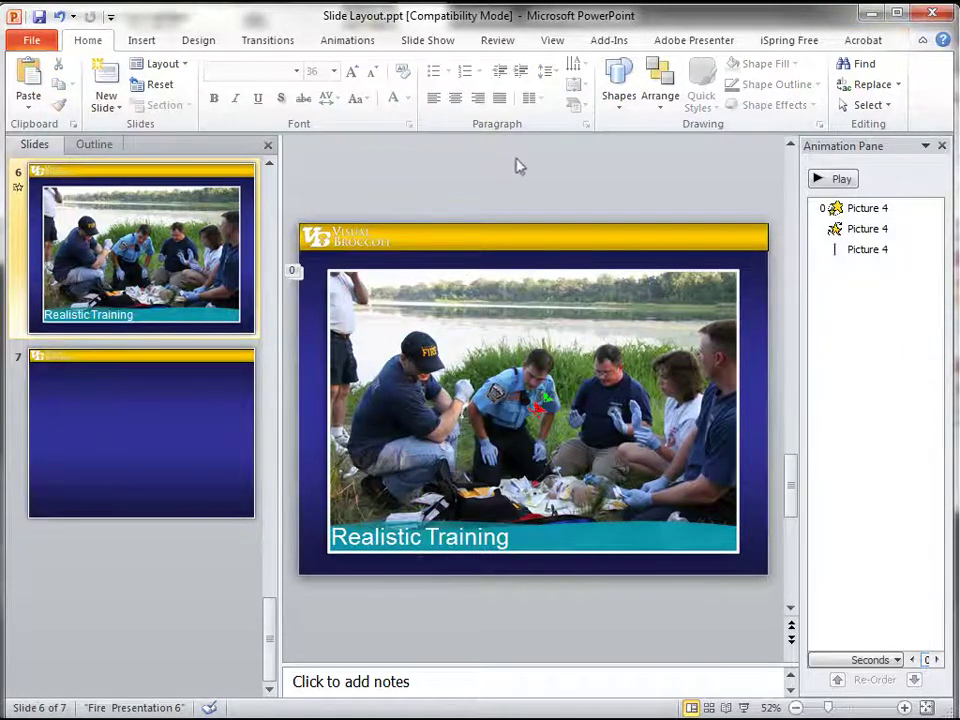
click(463, 537)
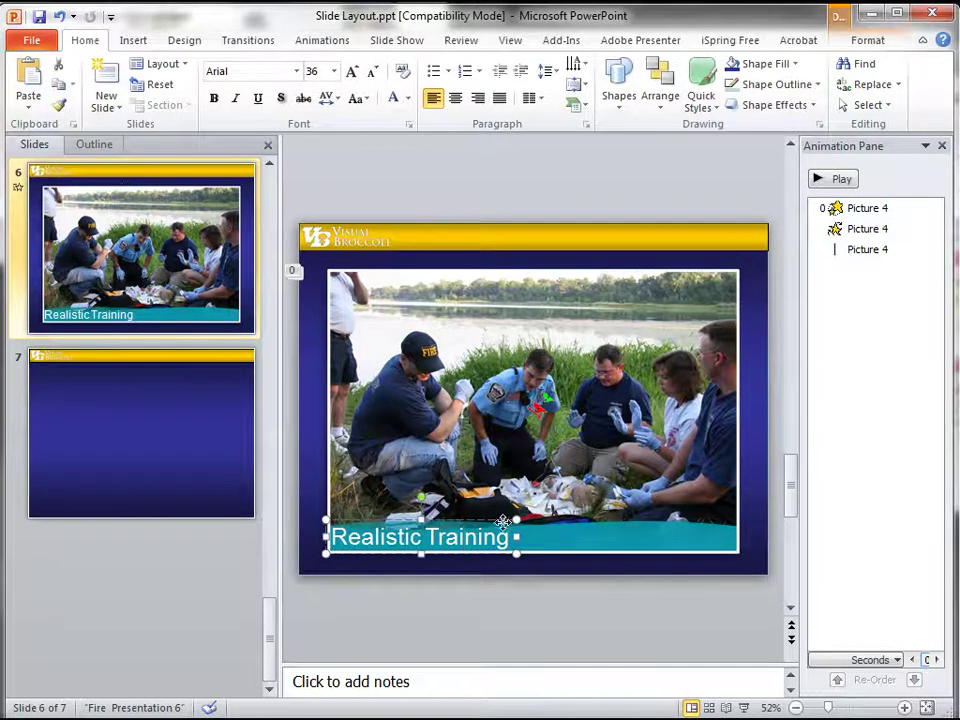
click(596, 204)
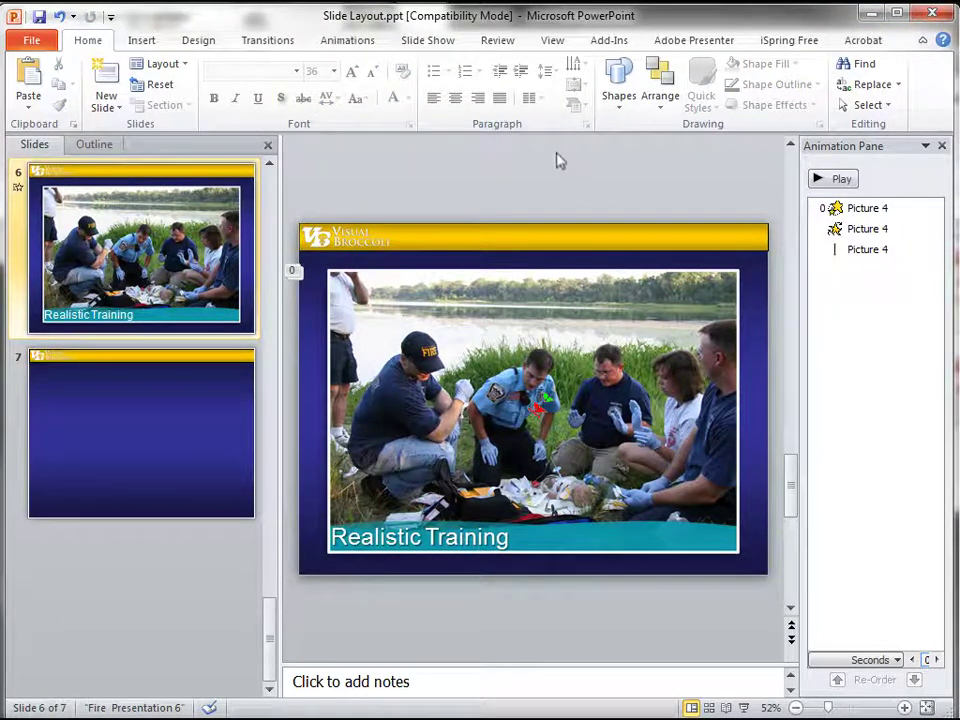
click(425, 521)
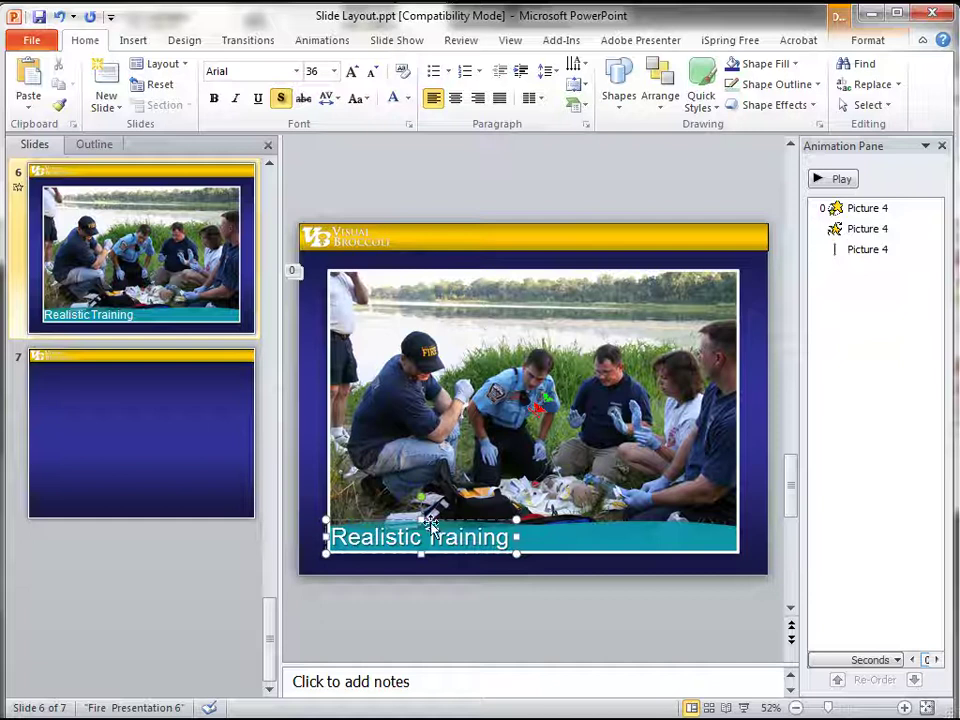
drag(432, 524, 652, 521)
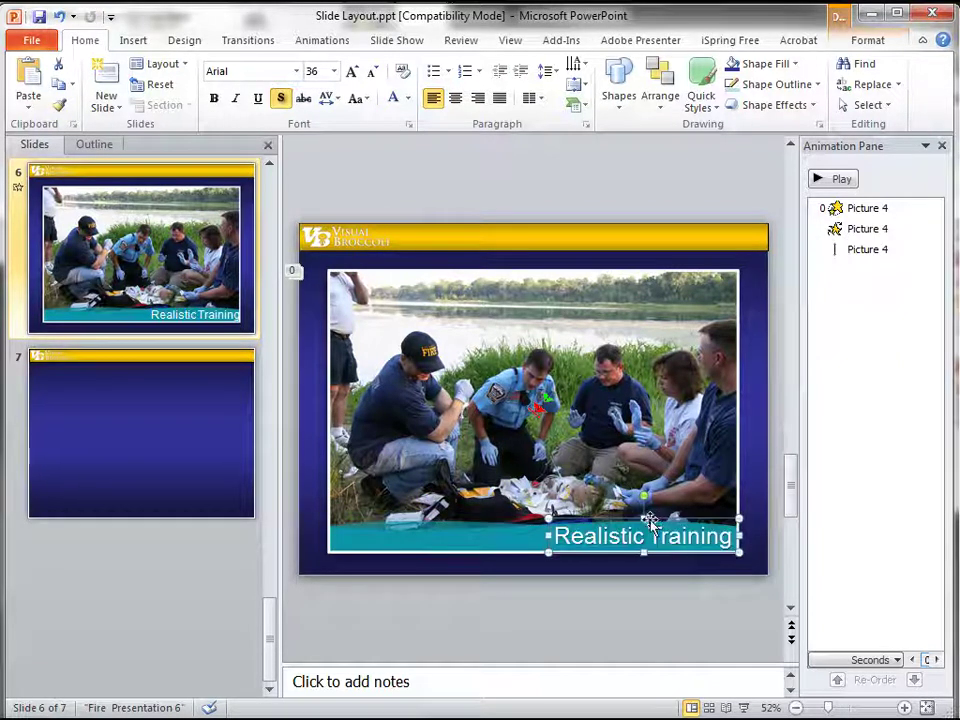
click(640, 175)
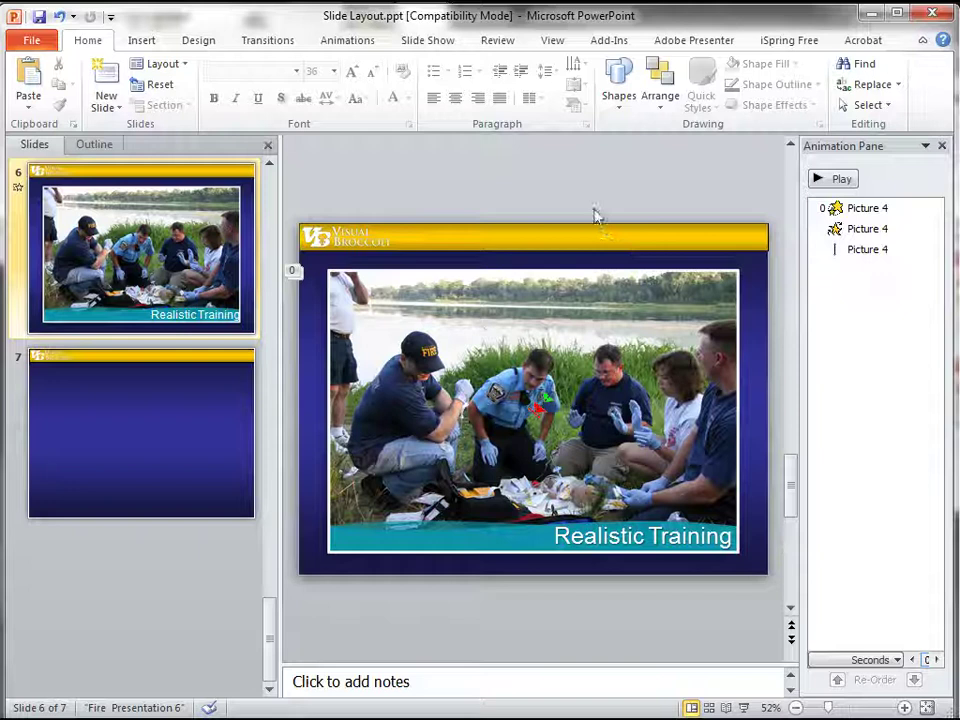
Step: Shift the template picture aside to check the photo beneath, then undo the move
drag(434, 445, 434, 437)
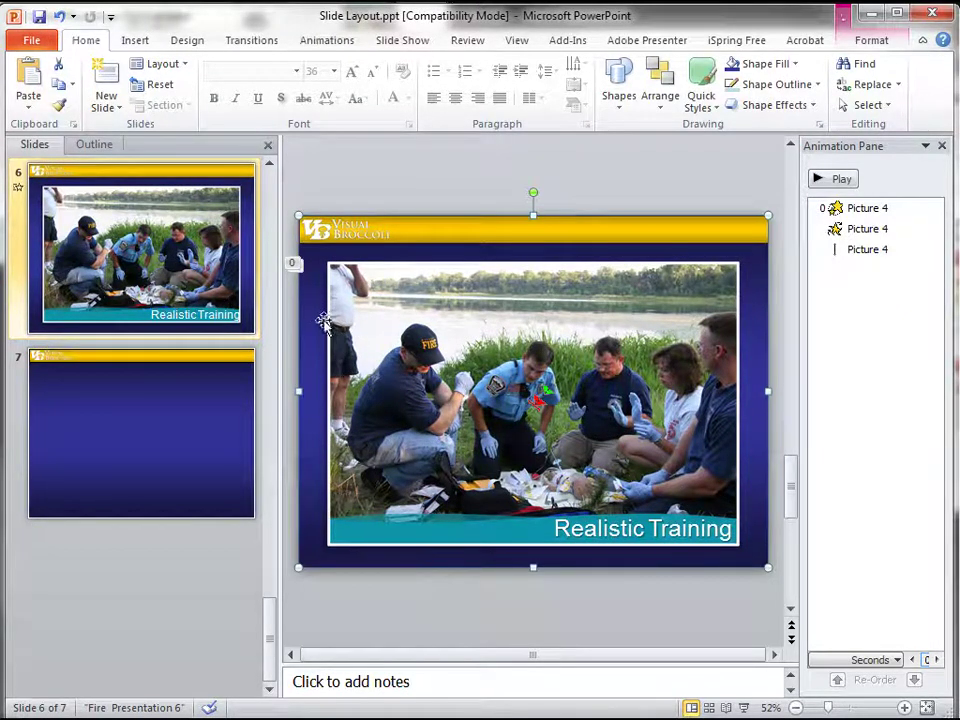
drag(343, 347, 555, 402)
click(431, 197)
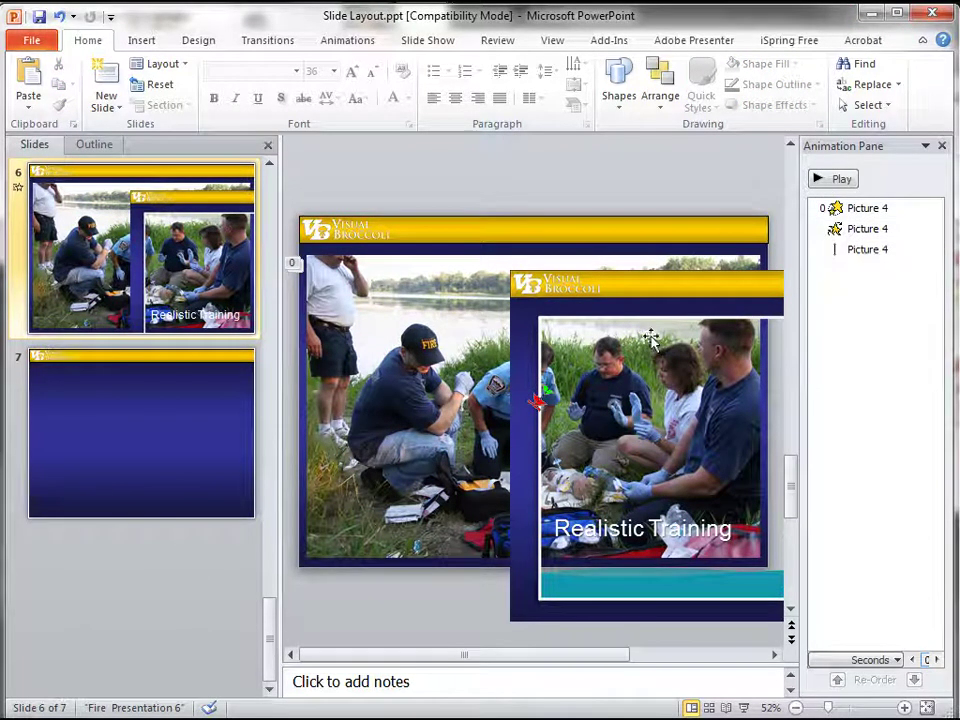
click(641, 299)
key(ctrl+z)
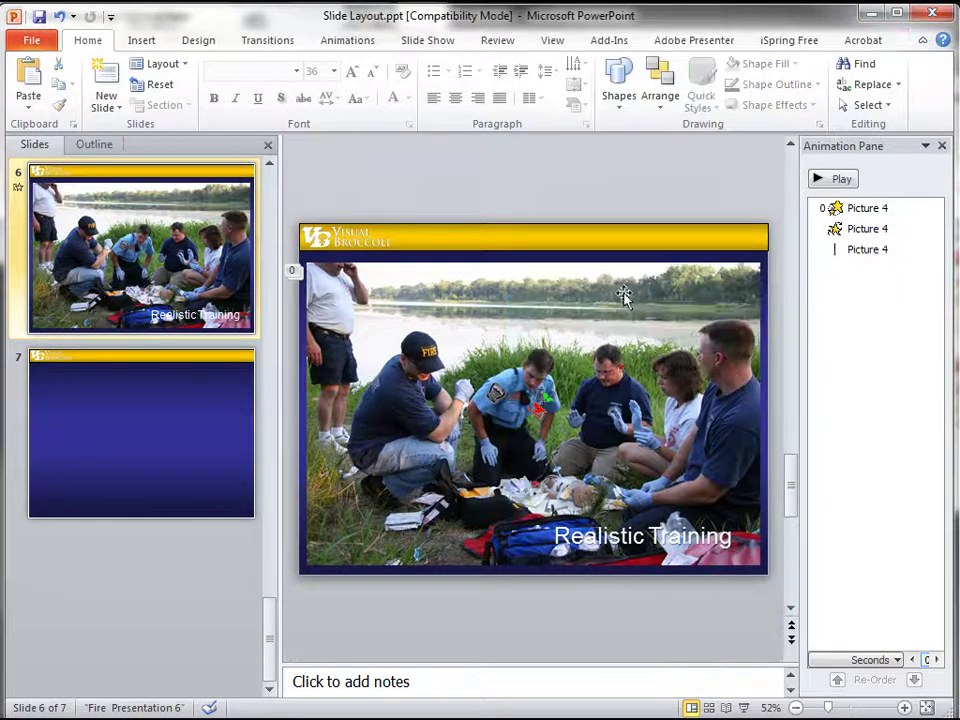
Step: Insert After.jpg from the Photoshop Lessons Motion folder onto slide 6
click(130, 41)
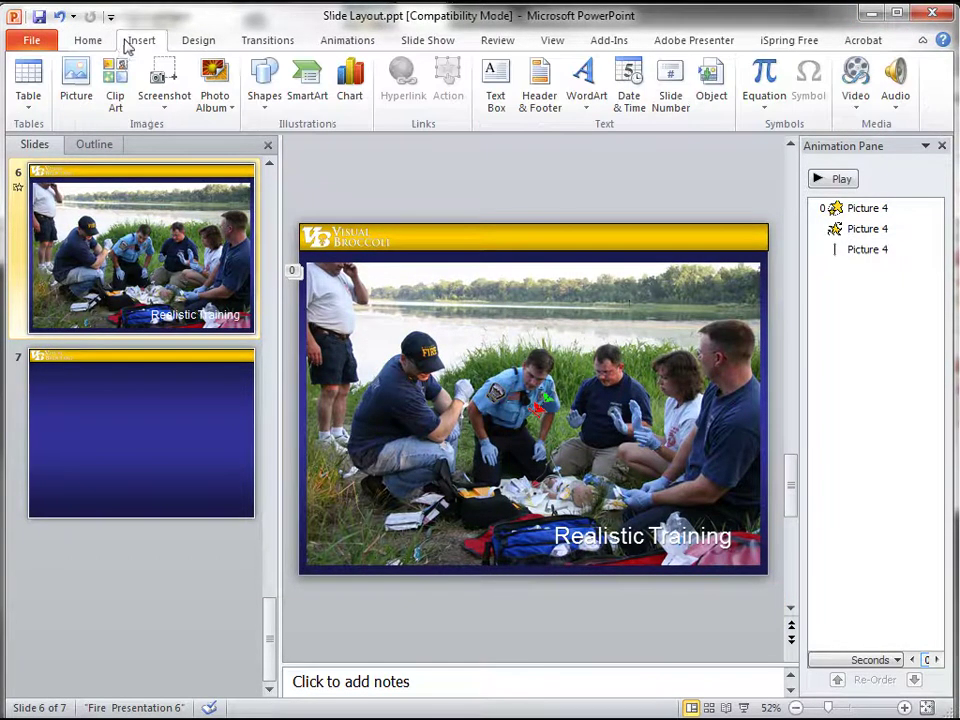
click(80, 78)
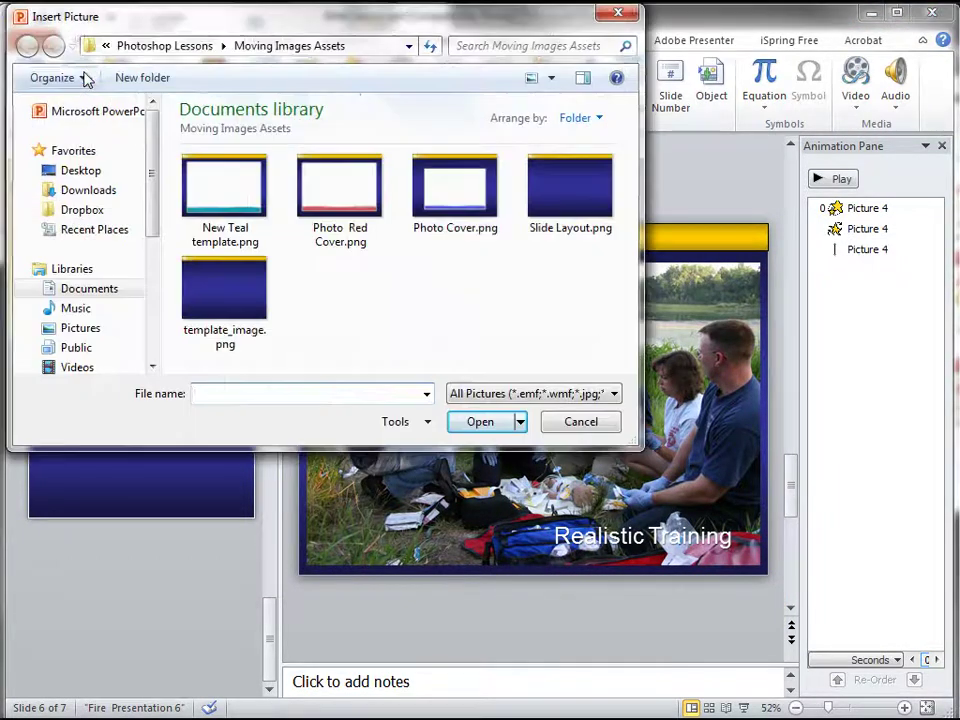
click(195, 56)
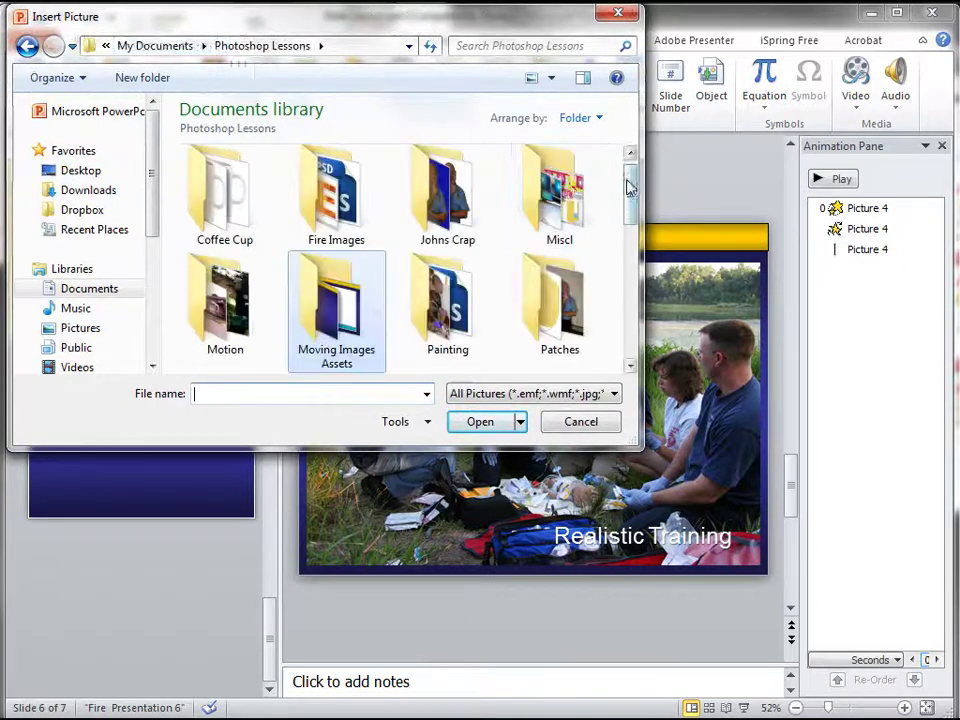
click(232, 305)
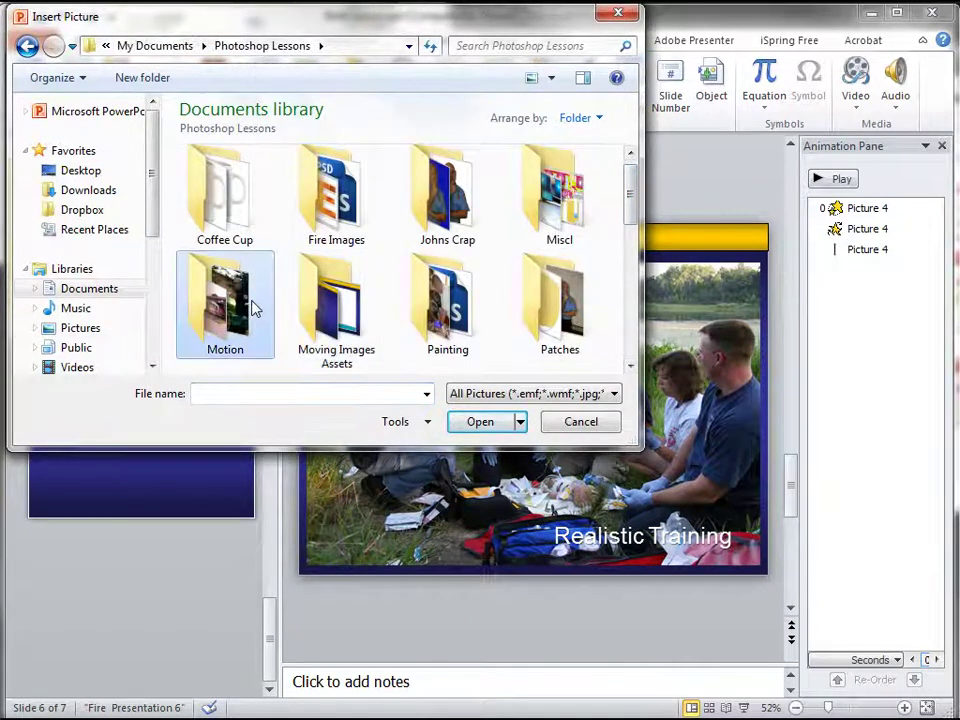
double_click(240, 305)
click(340, 210)
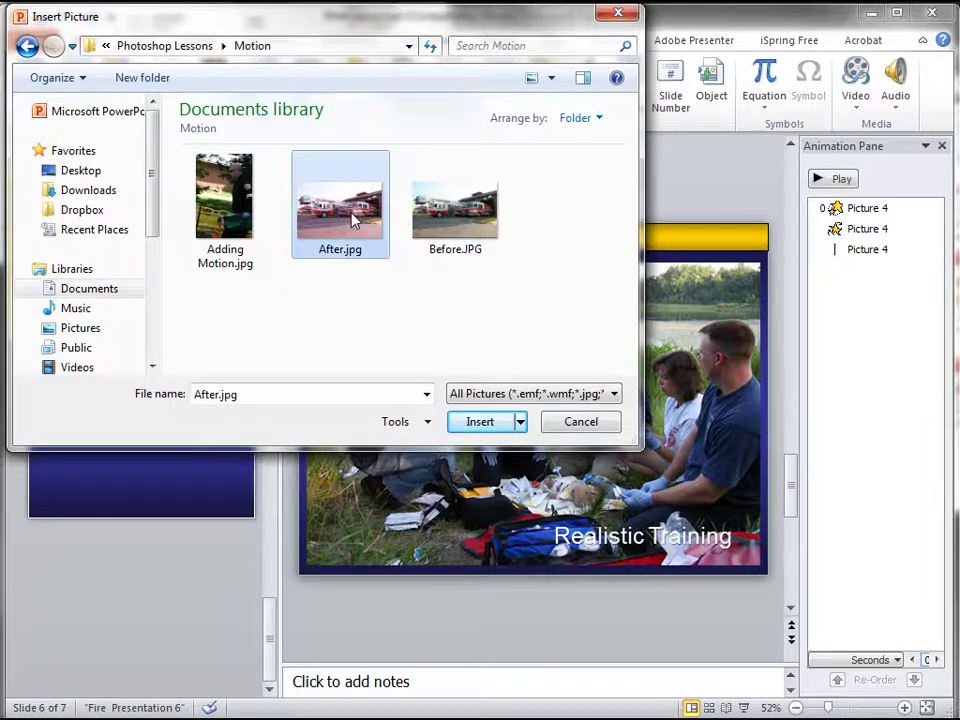
click(488, 425)
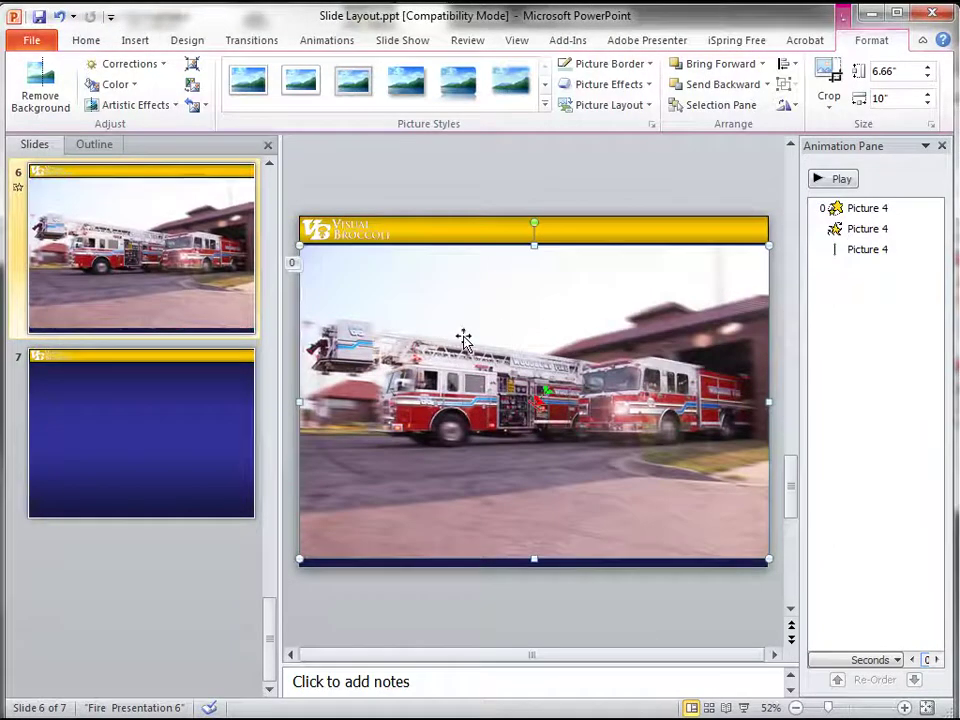
Step: Copy the rescue photo's animation onto the fire-truck photo with Animation Painter, then paste that photo onto slide 7
drag(463, 340, 610, 235)
click(397, 390)
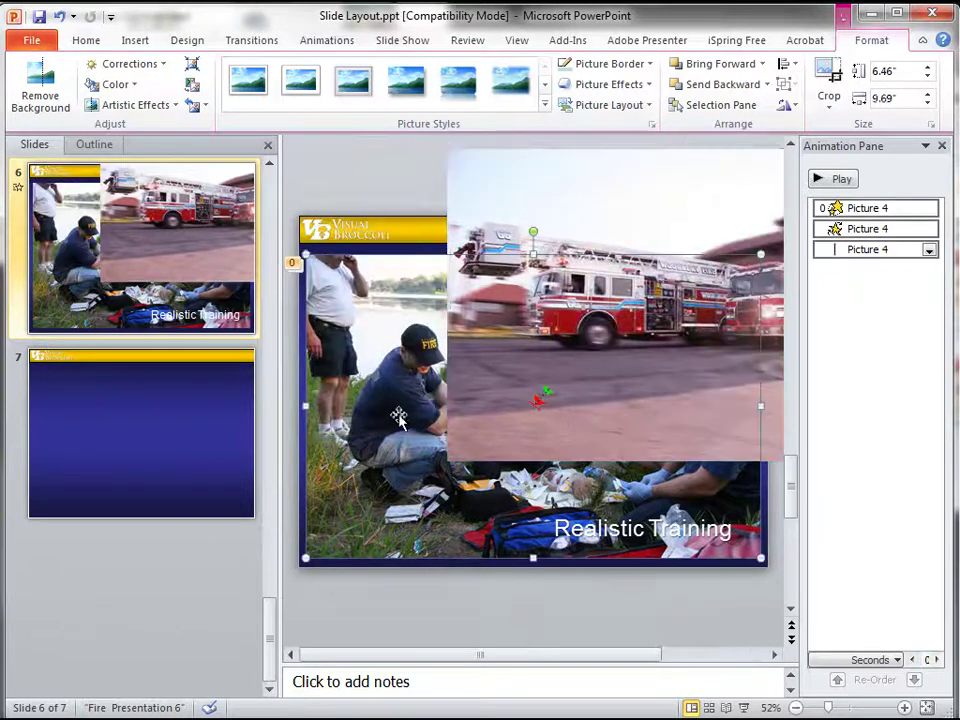
drag(470, 300, 478, 380)
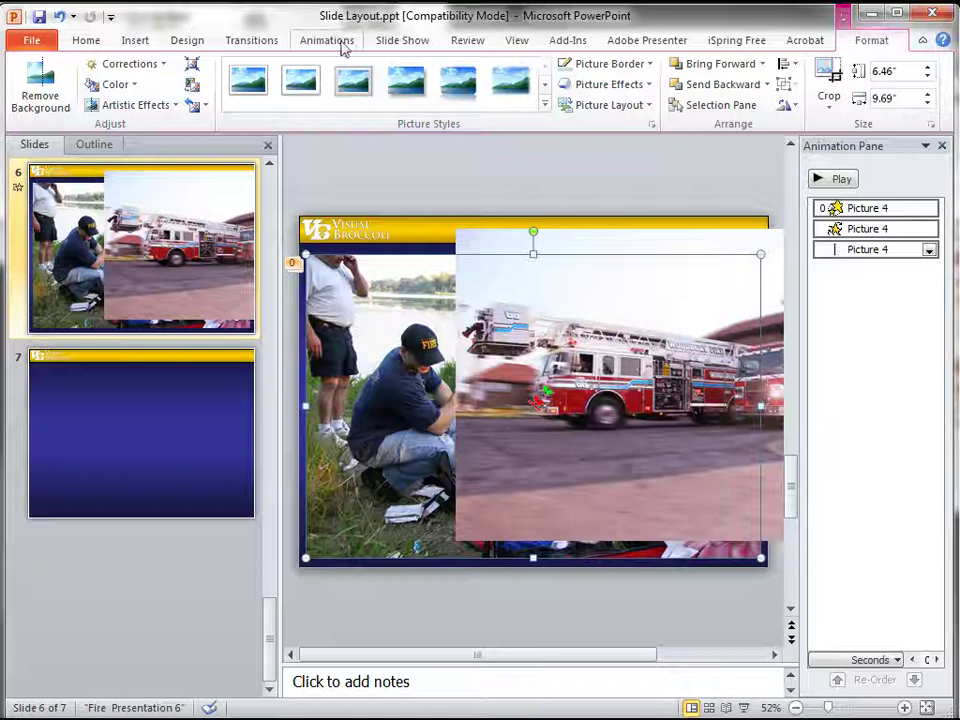
click(328, 40)
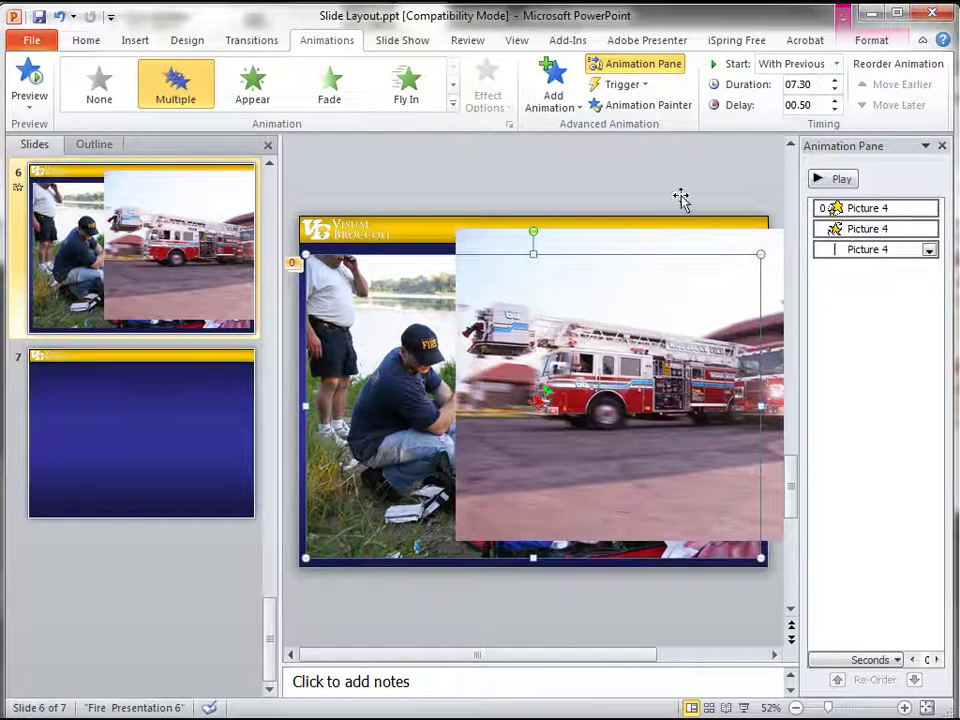
click(628, 106)
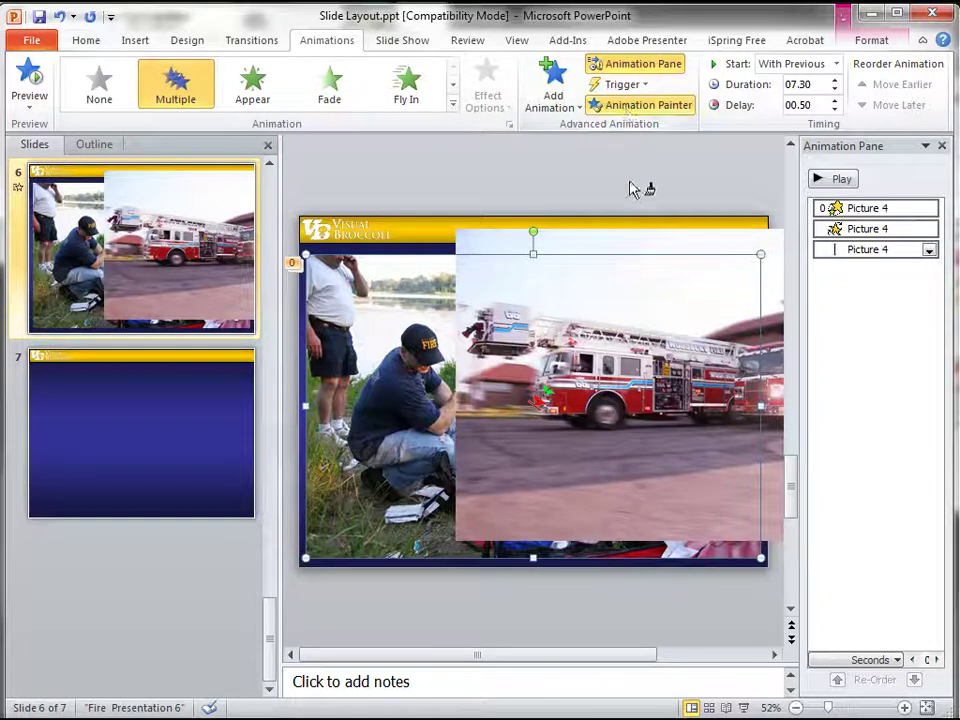
click(662, 244)
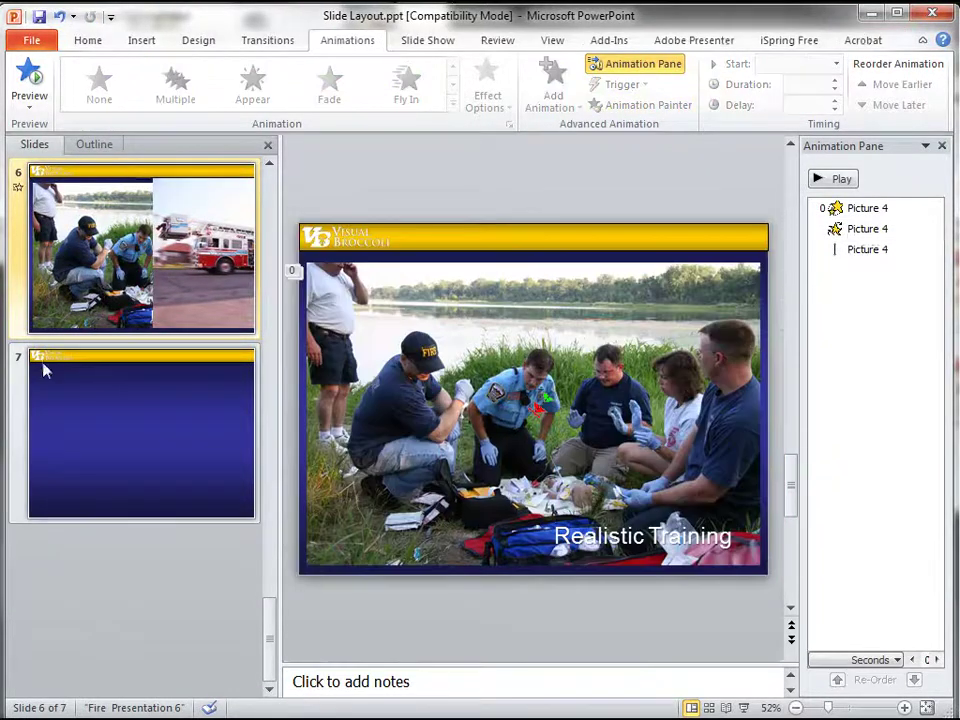
click(85, 400)
key(ctrl+v)
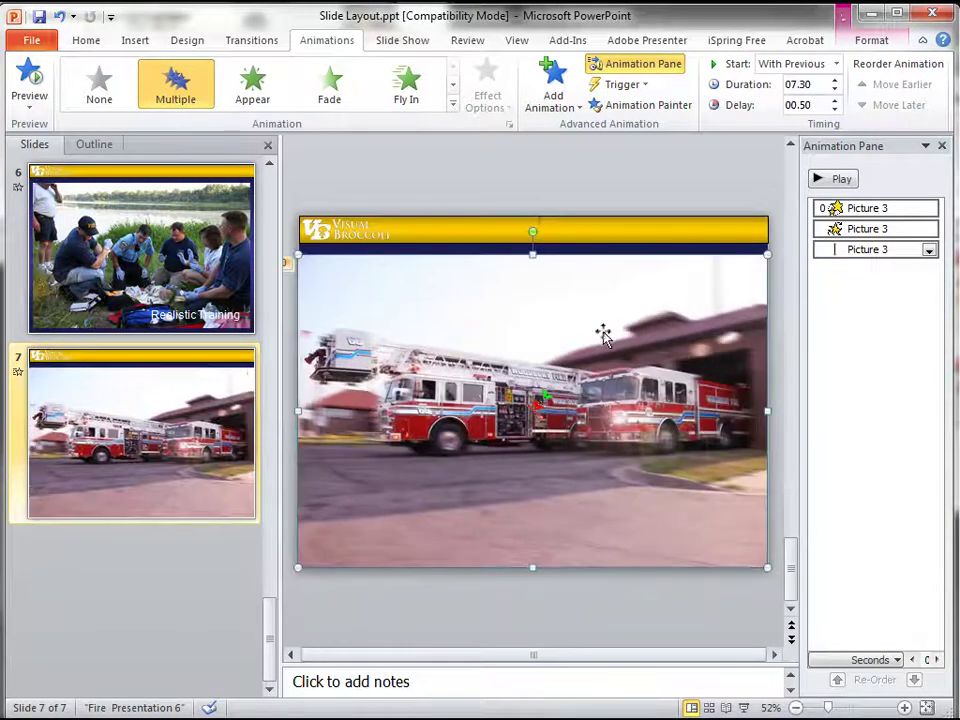
Step: Insert New Teal template.png from Photoshop Lessons > Moving Images Assets over slide 6's rescue photo
click(102, 256)
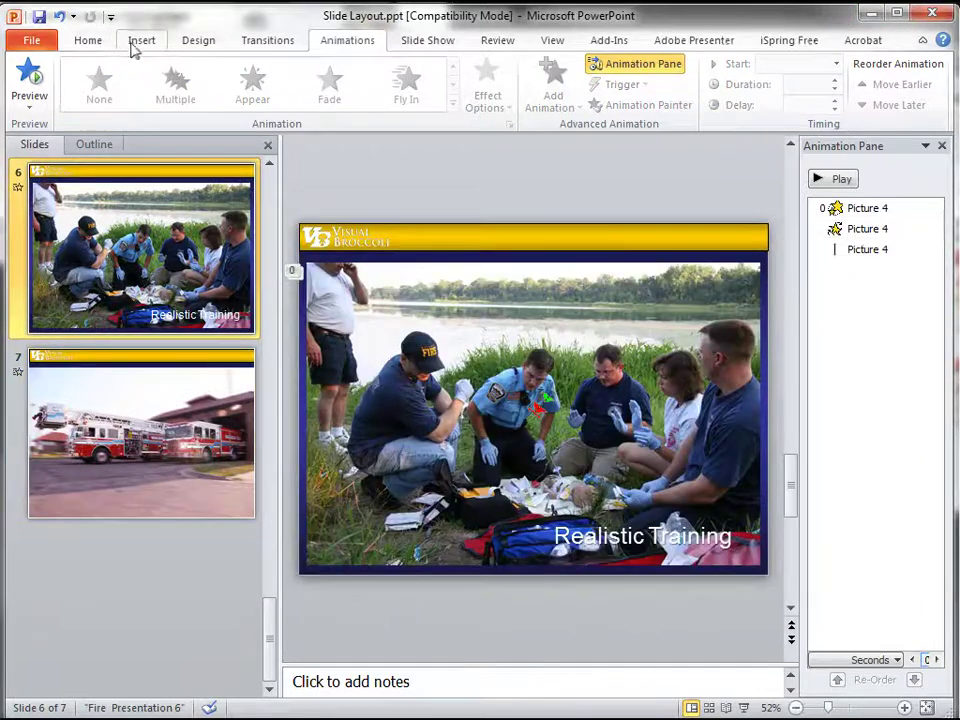
click(138, 45)
click(88, 77)
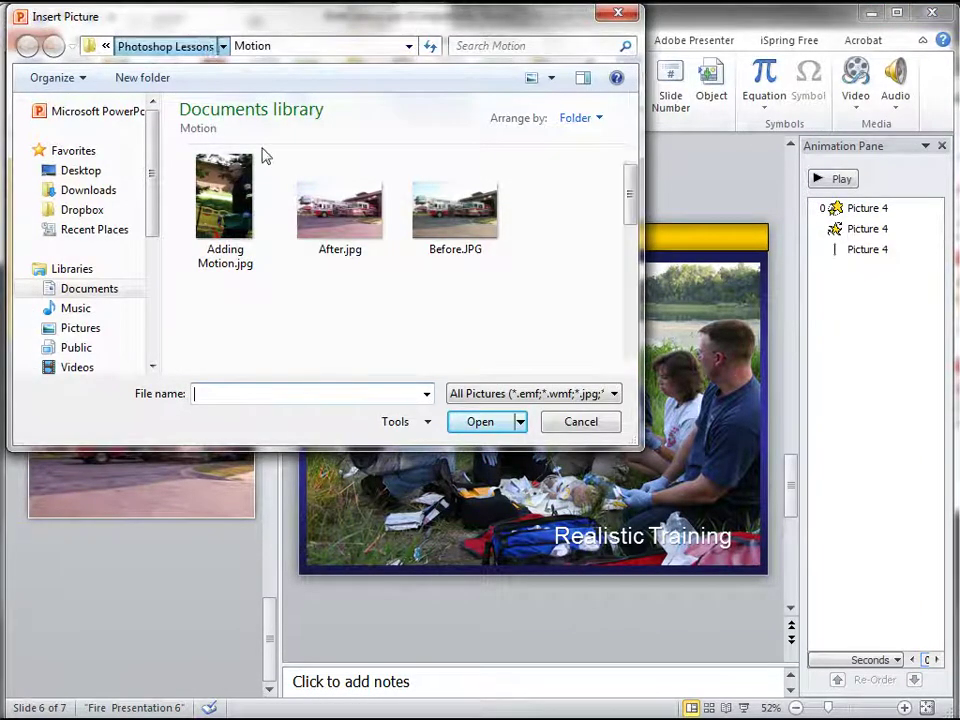
click(203, 45)
mouse_move(632, 182)
mouse_down()
mouse_move(625, 272)
mouse_move(627, 200)
mouse_up()
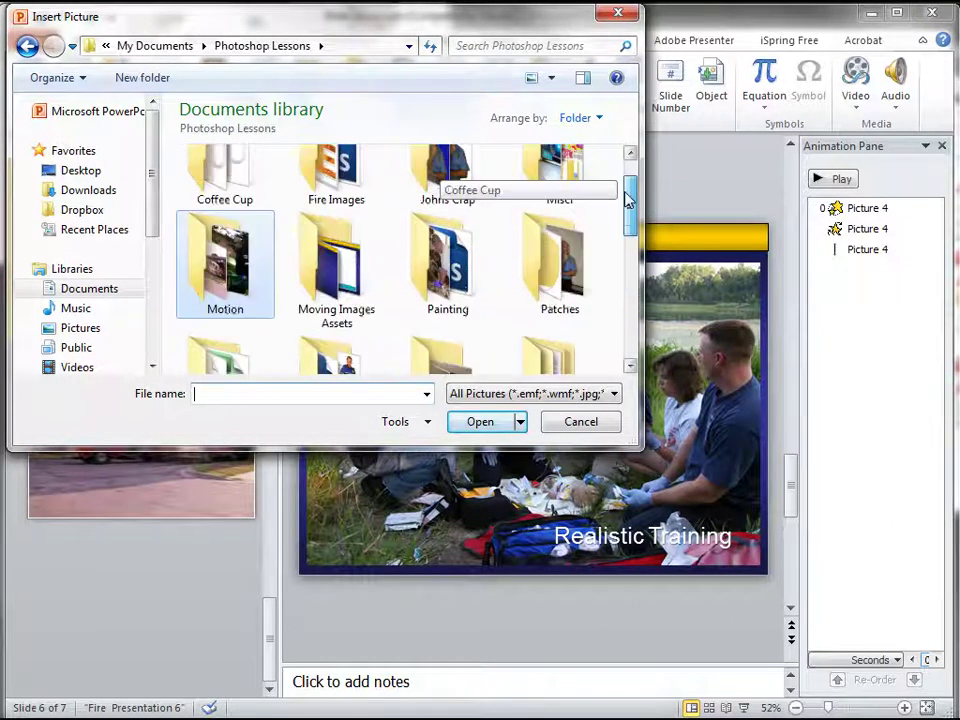
double_click(336, 262)
click(262, 220)
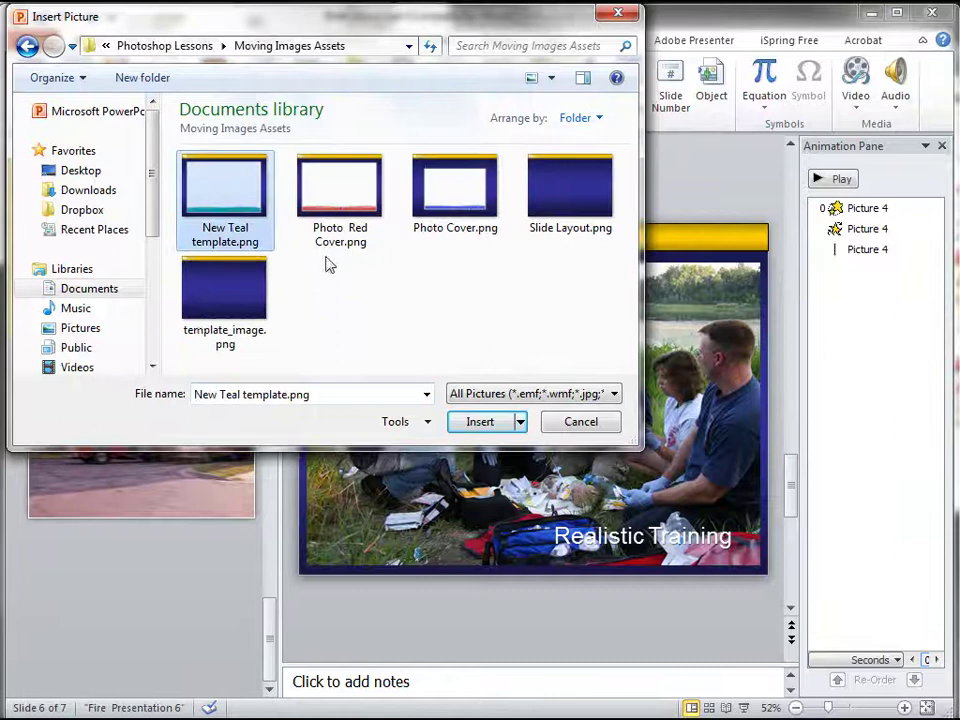
click(480, 421)
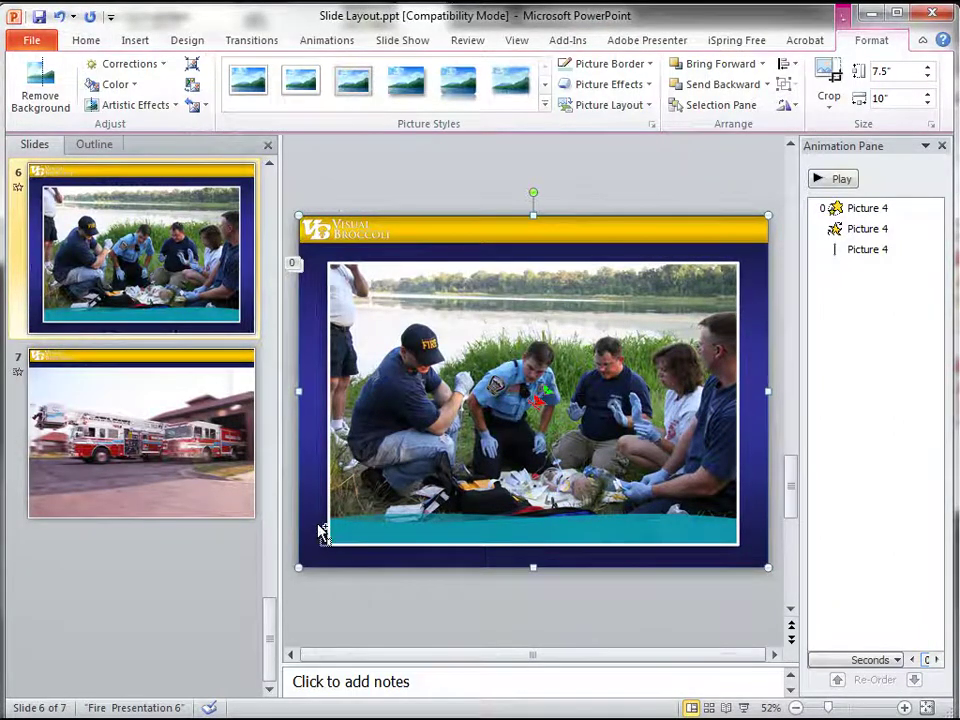
Step: Paste the teal template over slide 7's fire-truck photo and preview the animation
click(186, 501)
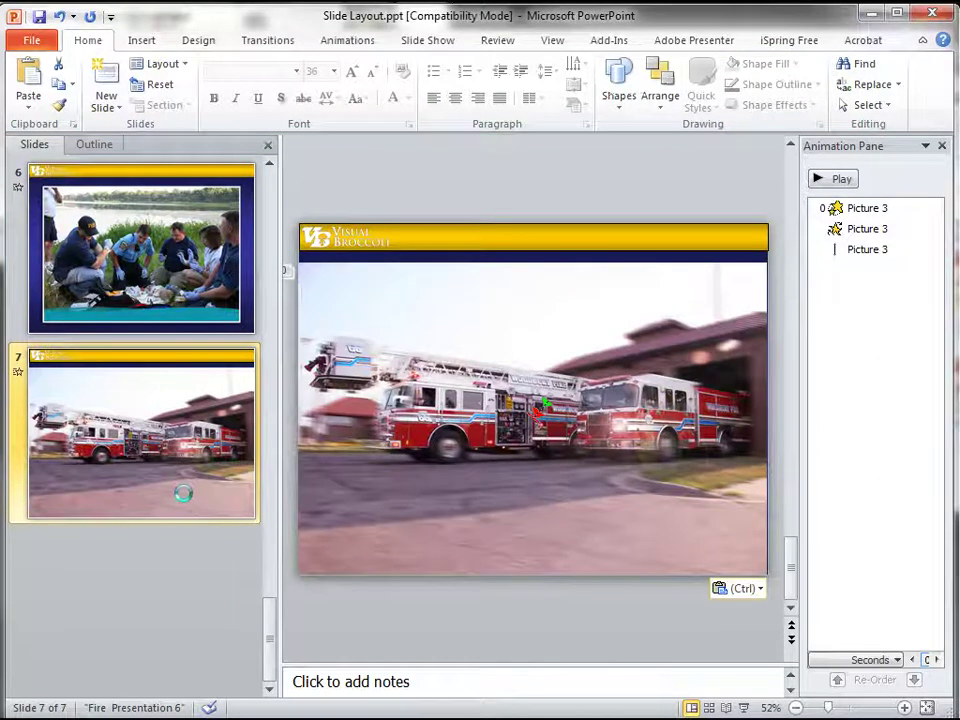
key(ctrl+v)
click(618, 150)
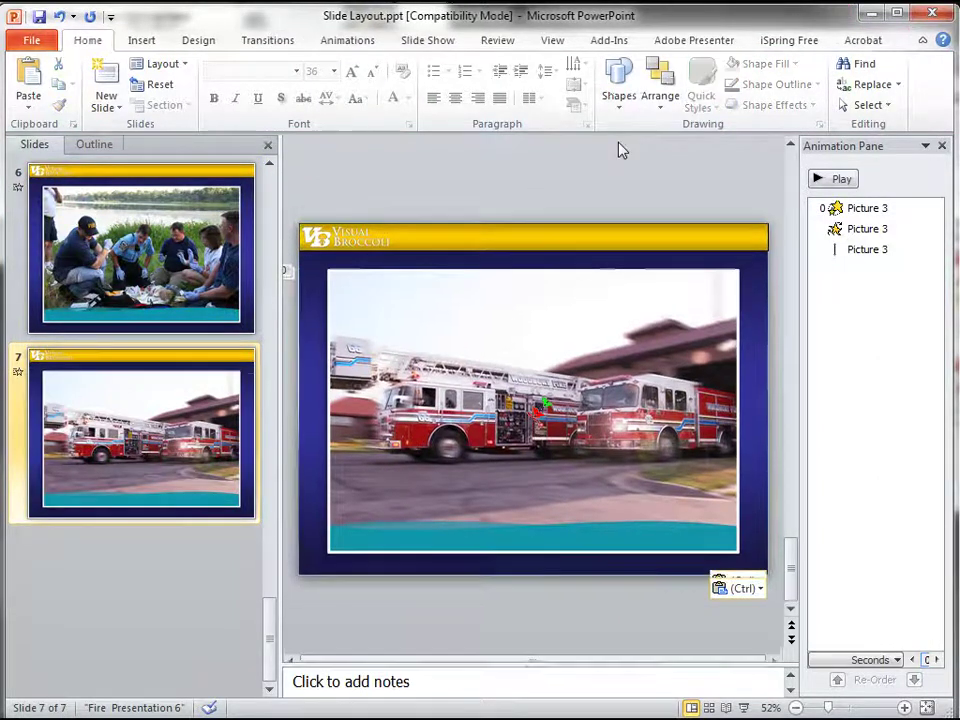
click(842, 181)
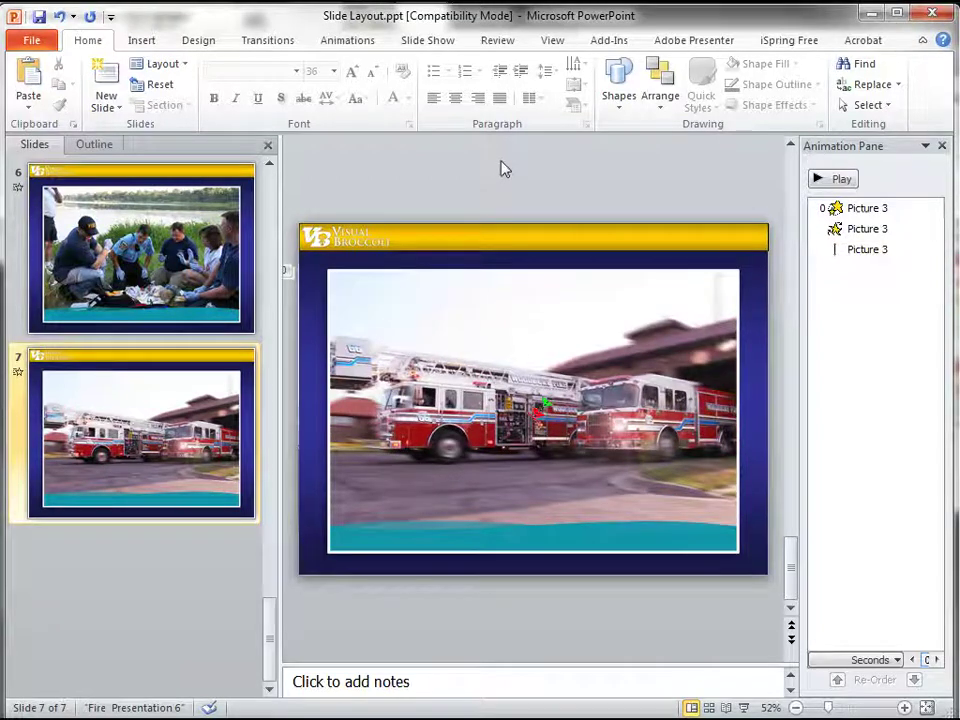
Step: Return to slide 6, close the Animation Pane, and check which object covers the header logo
click(118, 315)
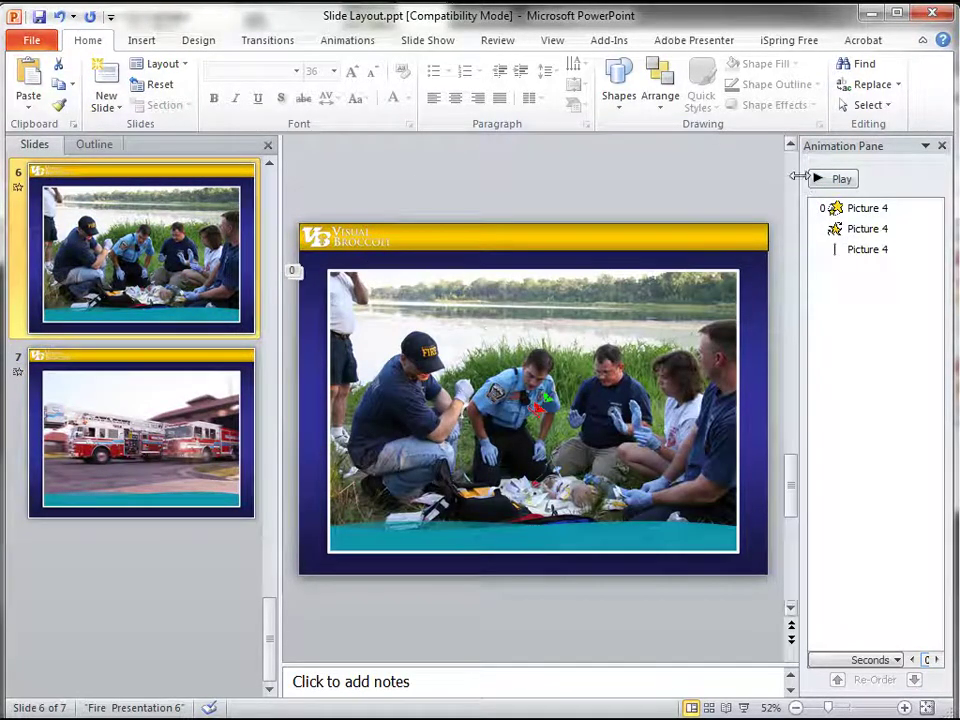
drag(797, 176, 831, 176)
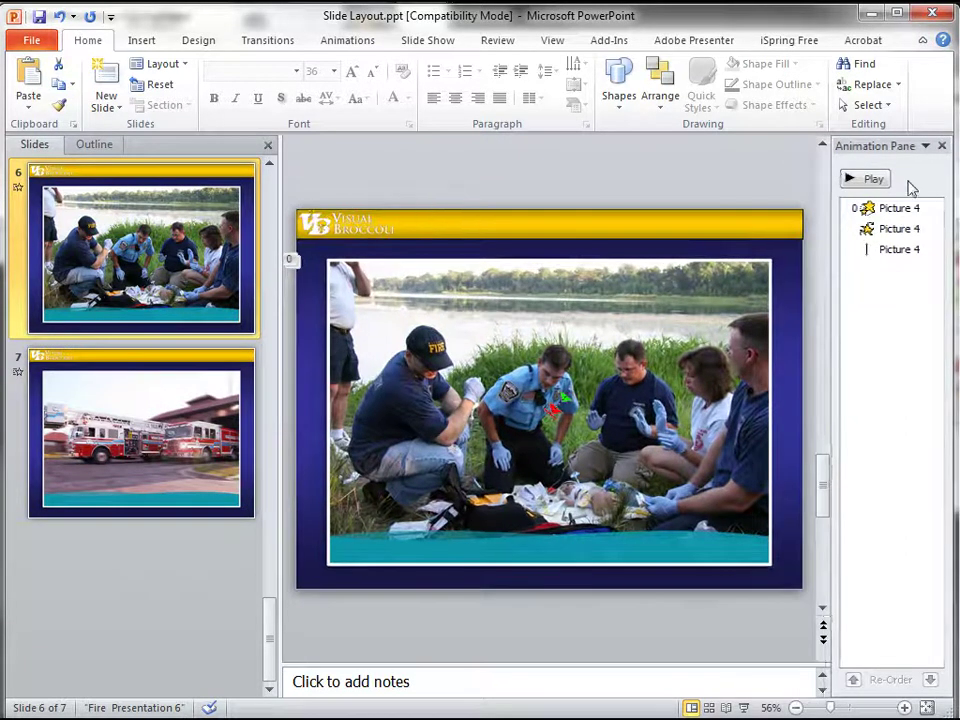
click(941, 146)
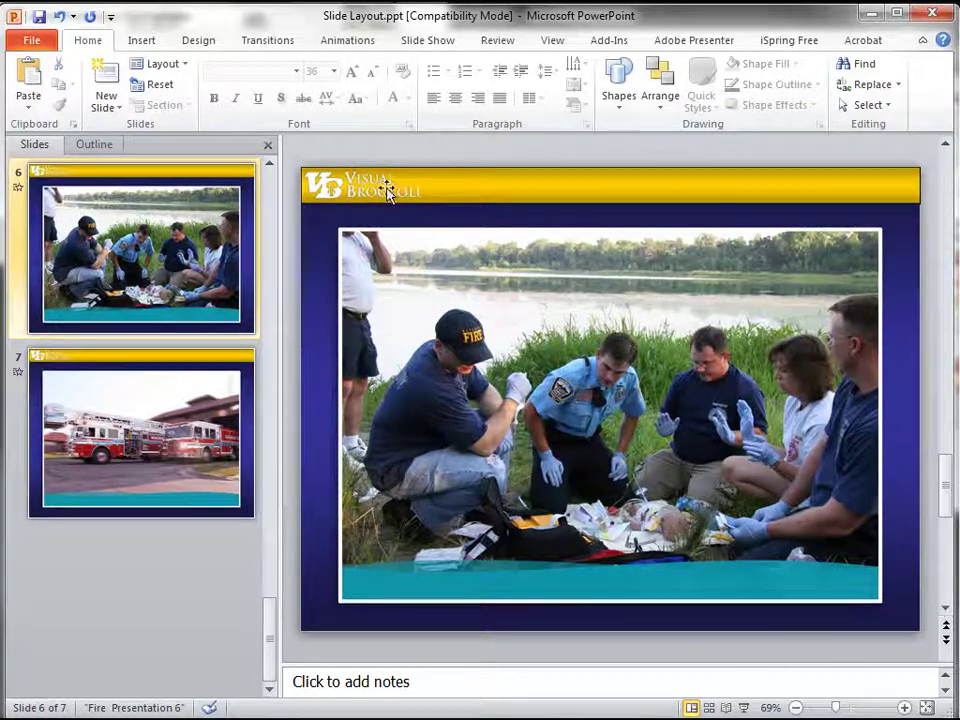
click(345, 193)
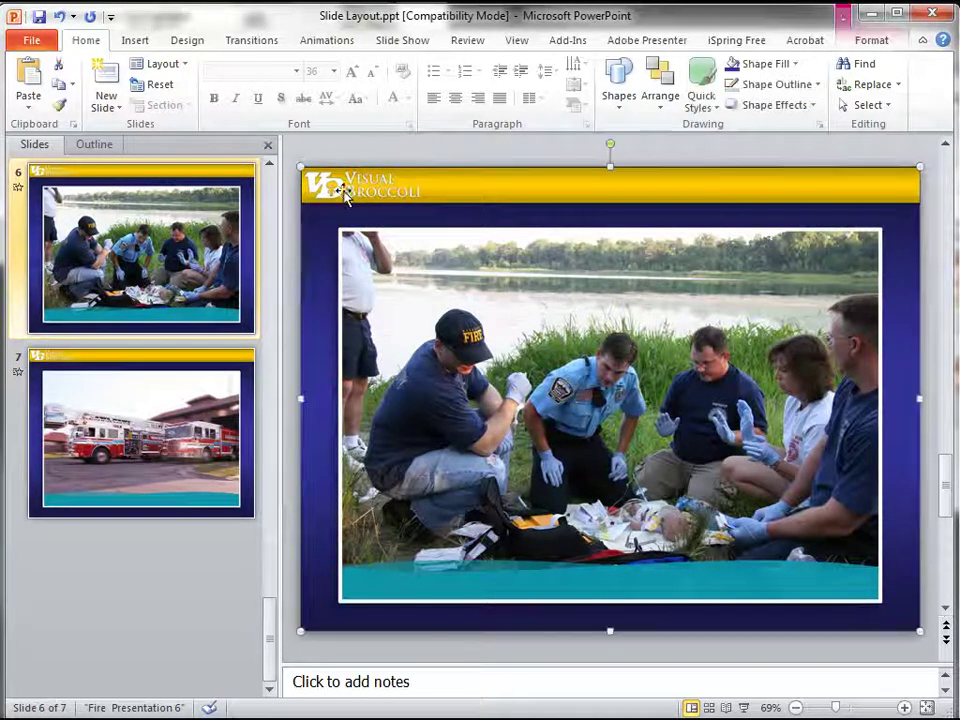
click(495, 161)
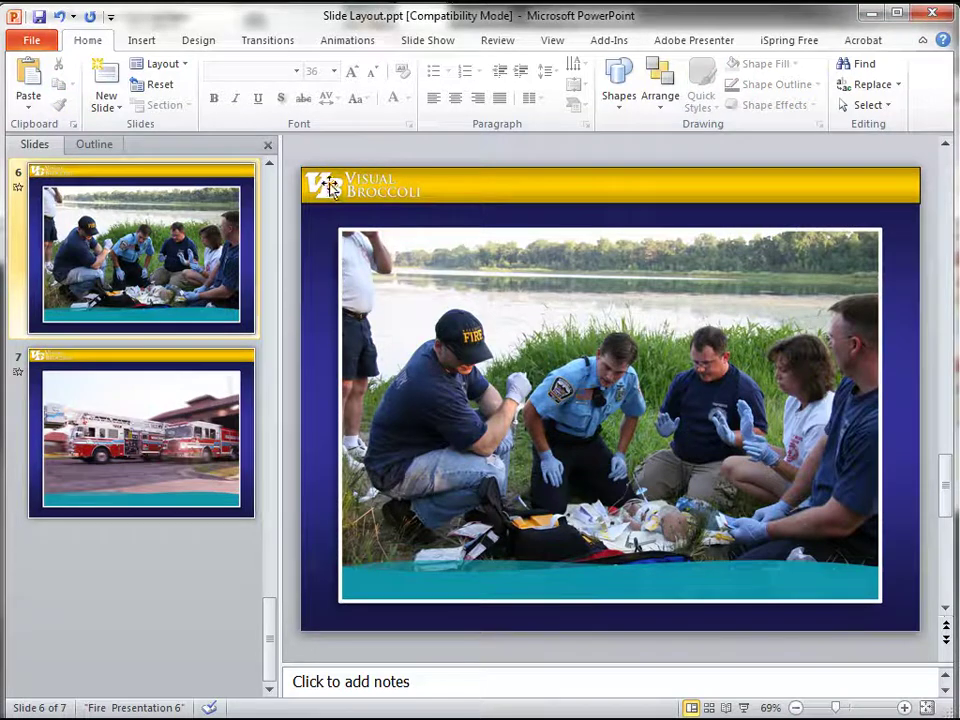
Step: Display the View tab options
click(561, 43)
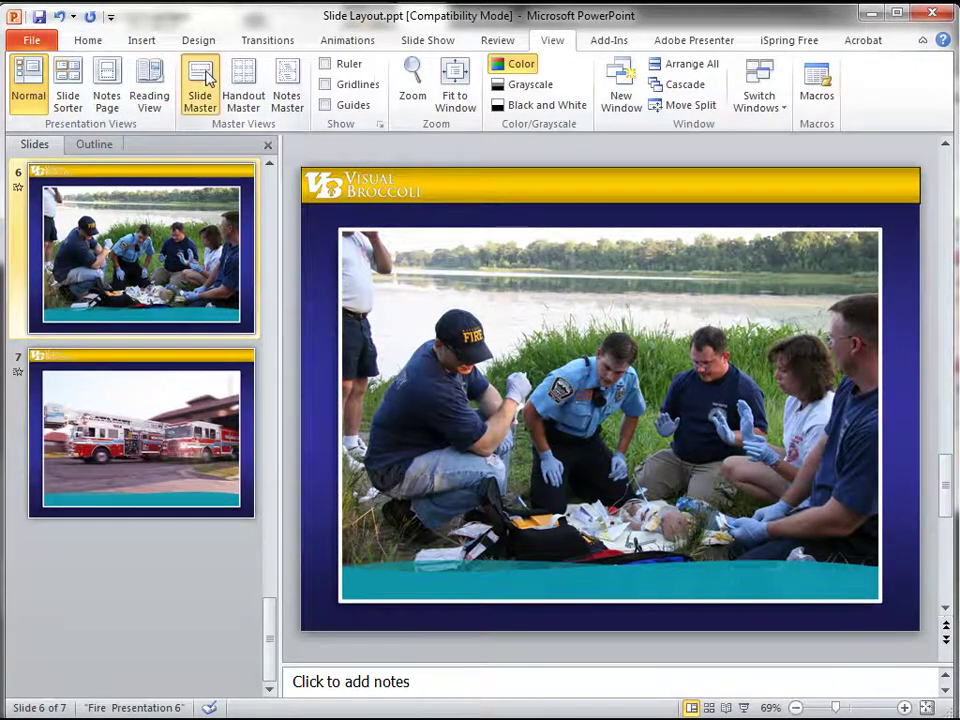
Step: Copy the Visual Broccoli logo and yellow header bar from the slide master onto slide 6, aligned to the top edge
click(200, 88)
key(Home)
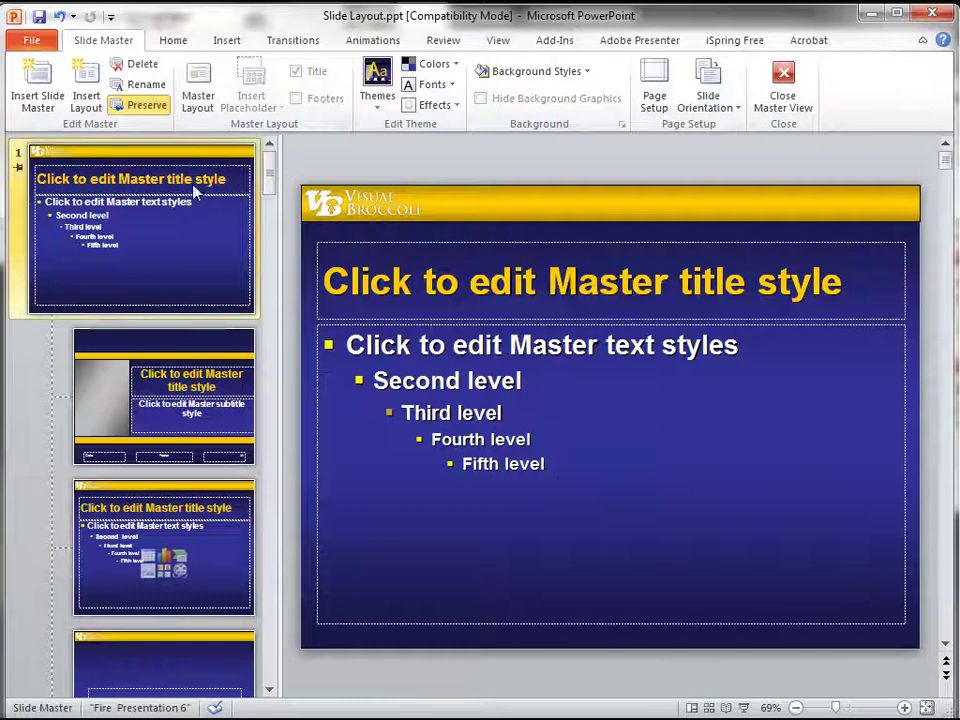
click(350, 205)
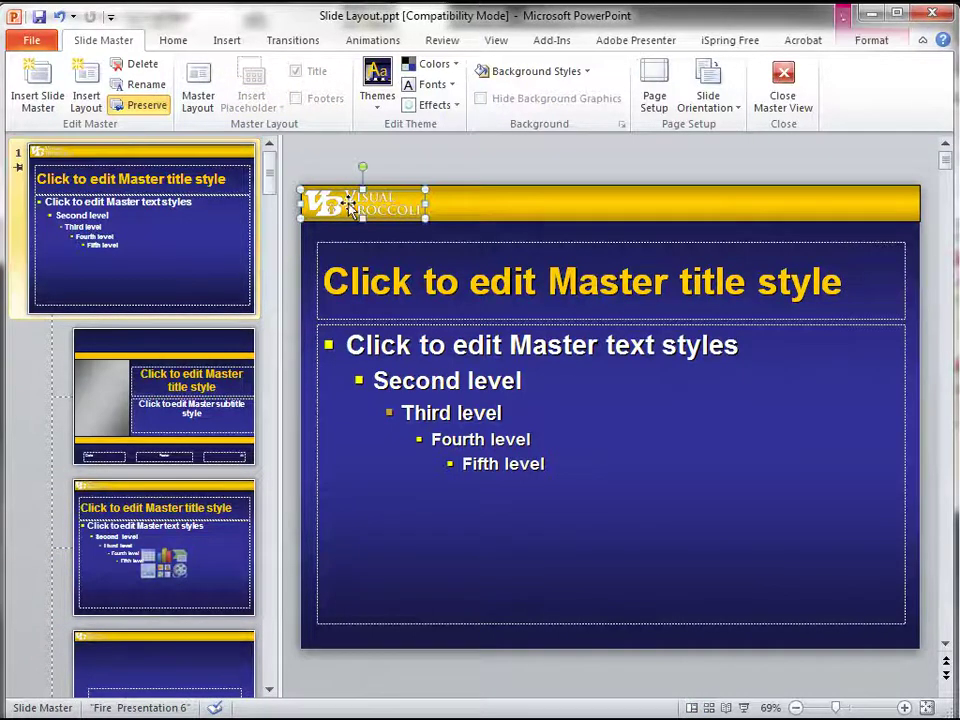
shift+click(513, 208)
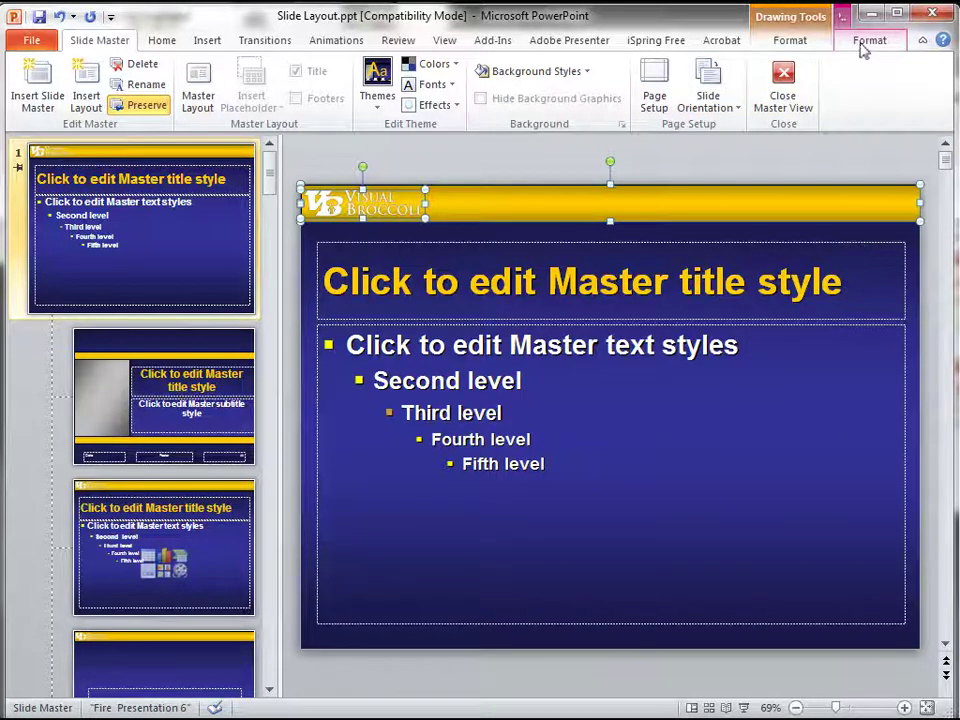
click(783, 84)
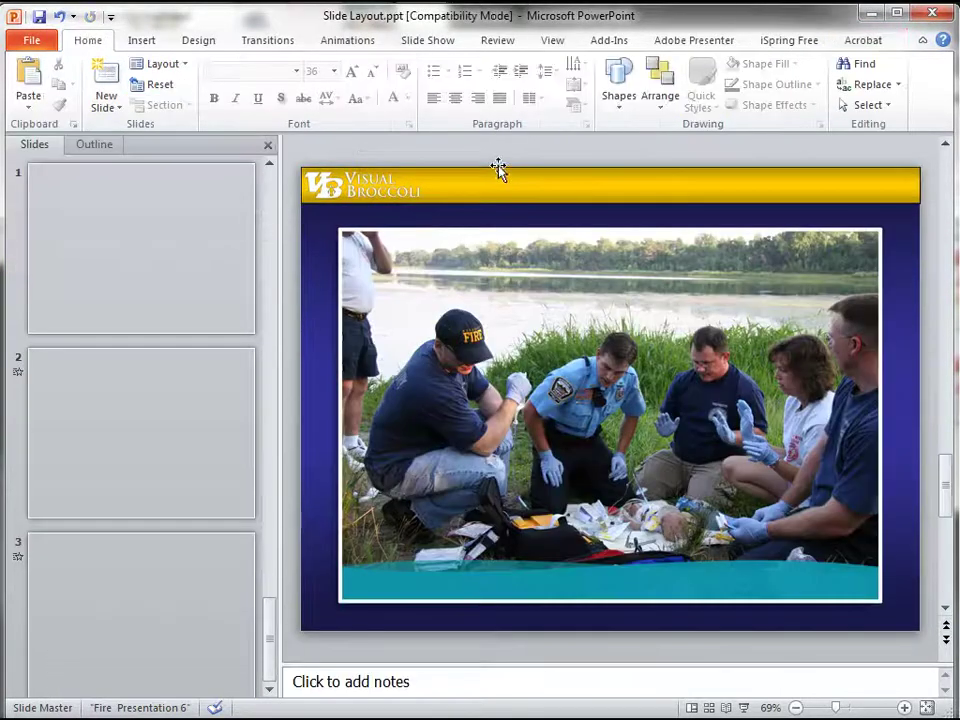
key(ctrl+v)
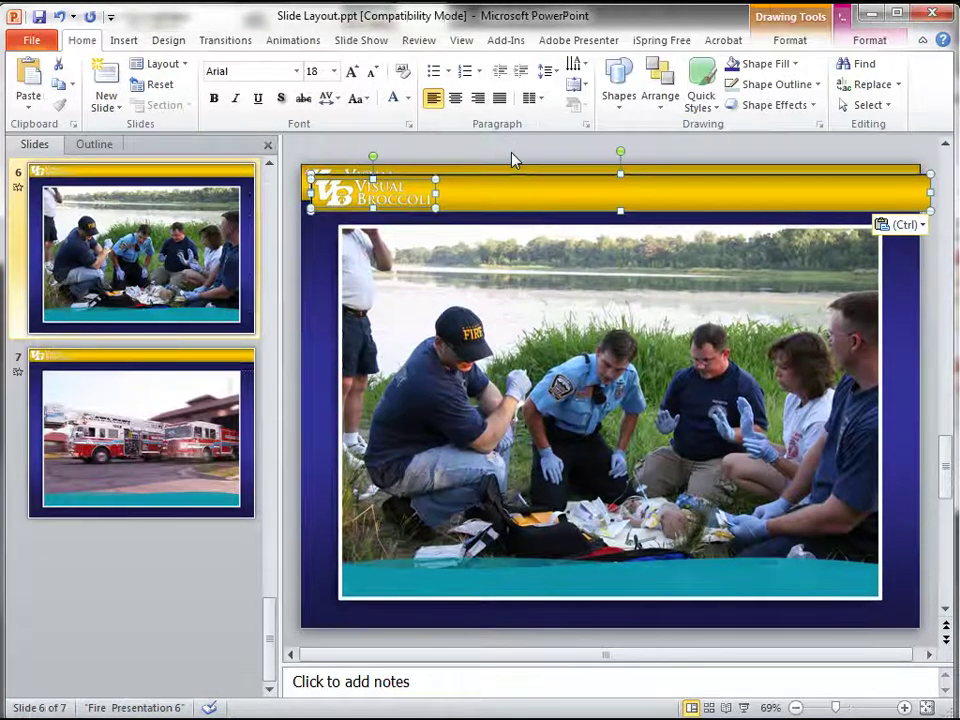
drag(482, 185, 474, 183)
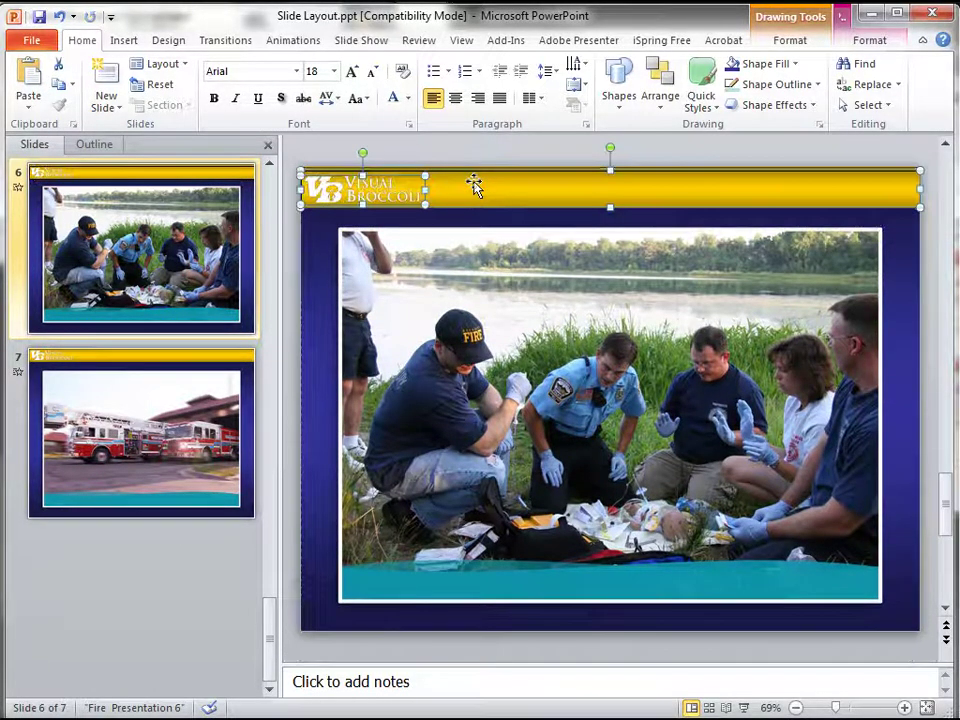
key(Up)
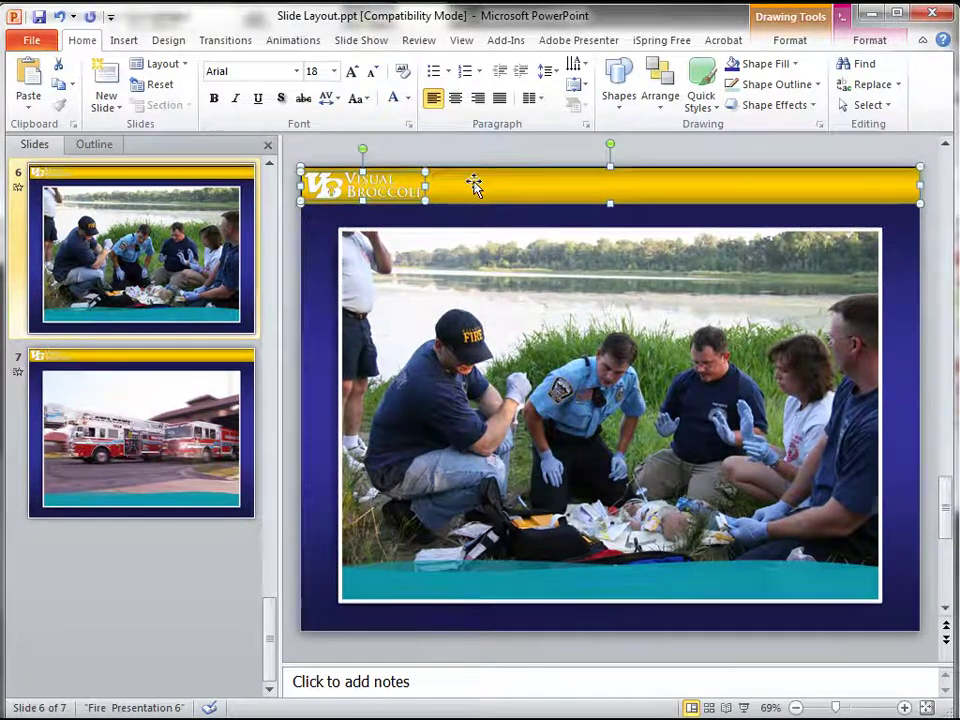
click(799, 156)
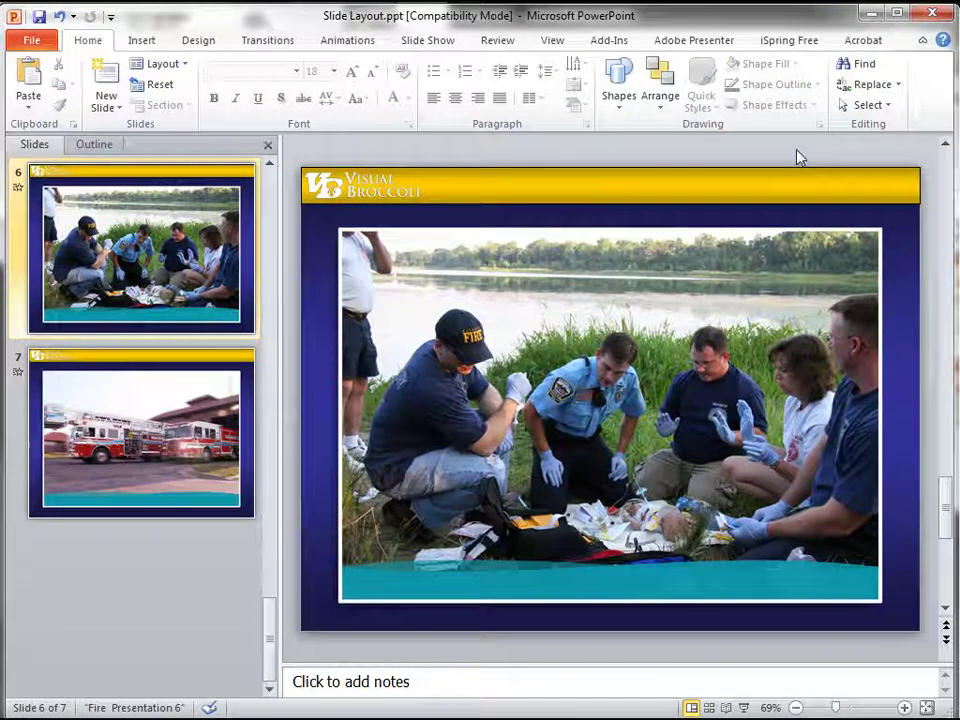